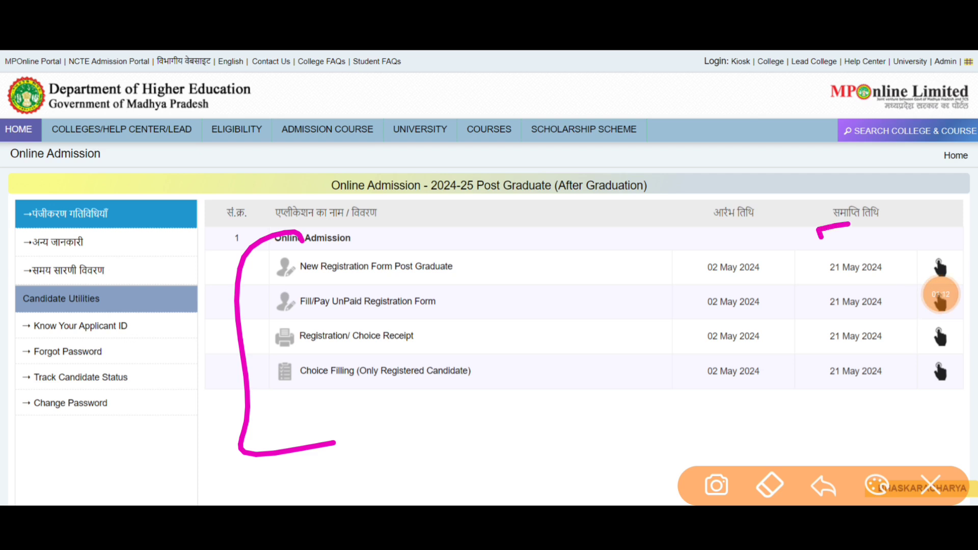
Mark up the MPOnline admission page to point out the registration options.
mouse_move(254, 280)
mouse_down()
mouse_move(391, 287)
mouse_move(275, 284)
mouse_move(326, 280)
mouse_up()
mouse_move(670, 267)
mouse_down()
mouse_move(882, 253)
mouse_move(833, 257)
mouse_up()
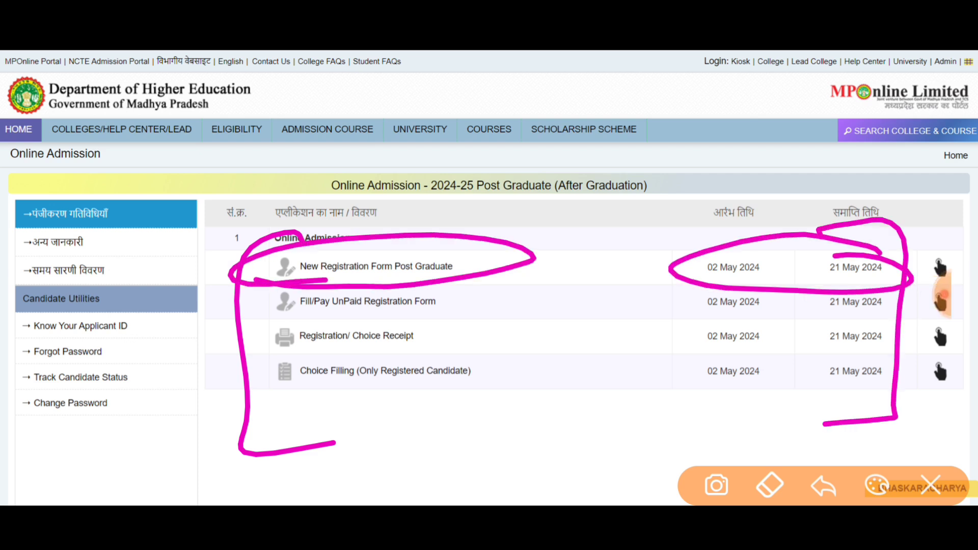
click(930, 485)
click(942, 297)
click(46, 359)
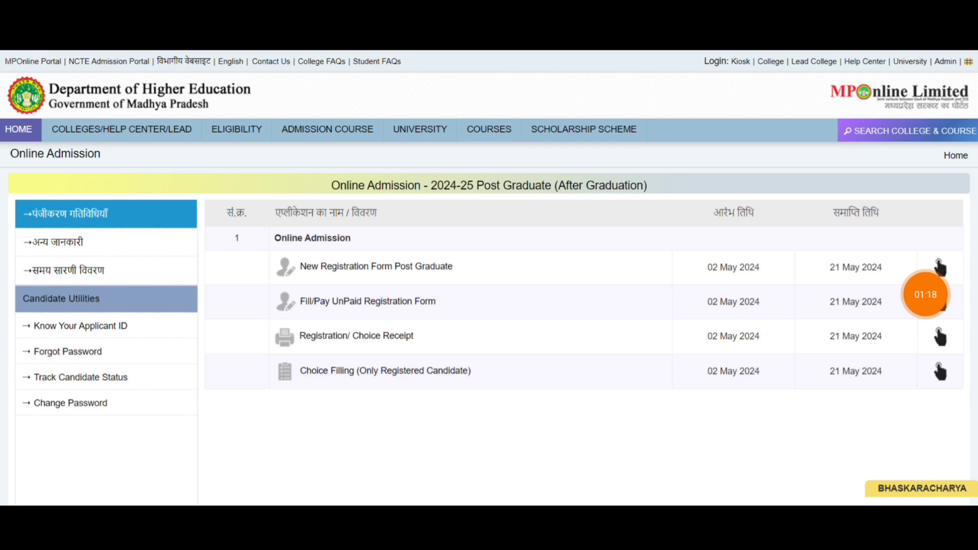
mouse_move(463, 253)
mouse_down()
mouse_move(407, 280)
mouse_move(405, 253)
mouse_up()
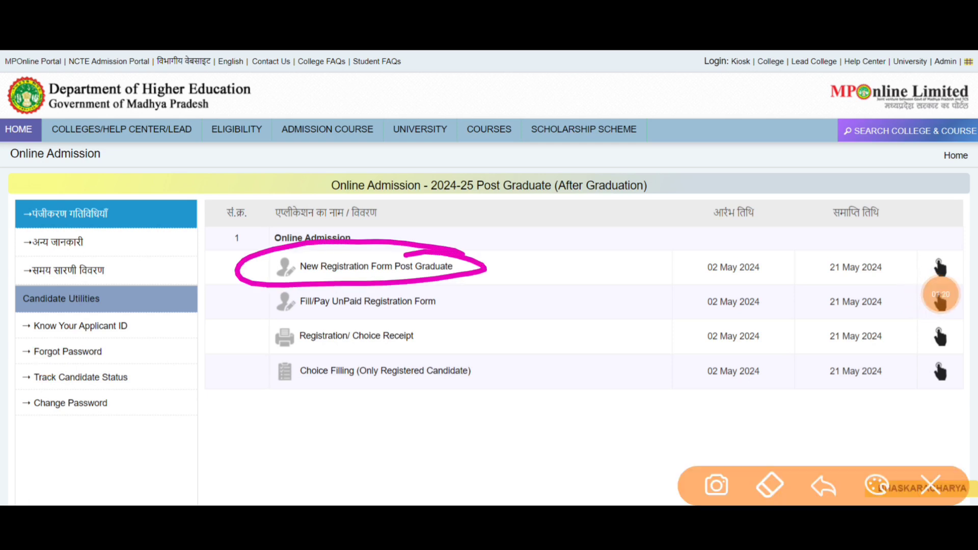
mouse_move(465, 293)
mouse_down()
mouse_move(245, 308)
mouse_move(451, 283)
mouse_up()
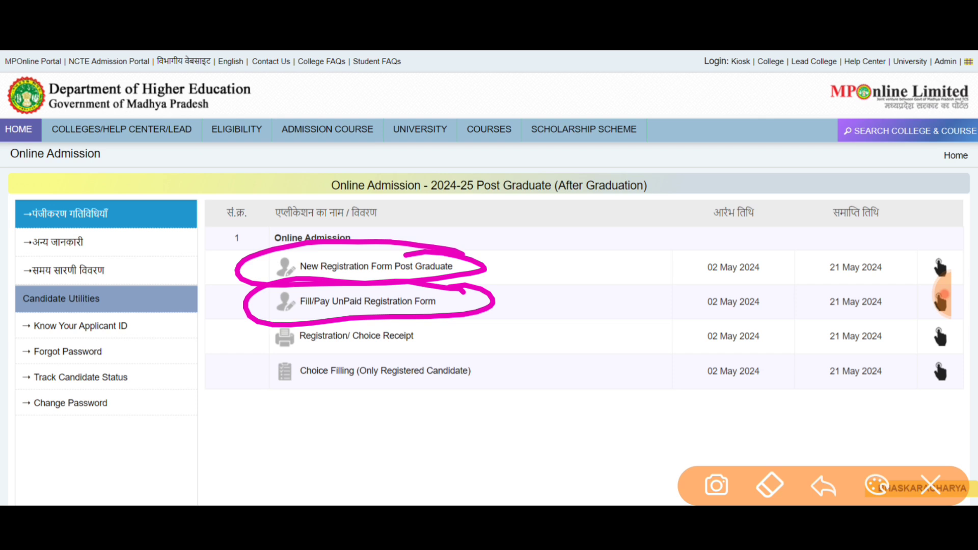
mouse_move(632, 160)
mouse_down()
mouse_move(639, 252)
mouse_move(758, 139)
mouse_move(765, 287)
mouse_move(651, 225)
mouse_move(743, 179)
mouse_up()
mouse_move(634, 212)
mouse_down()
mouse_move(739, 193)
mouse_move(753, 213)
mouse_up()
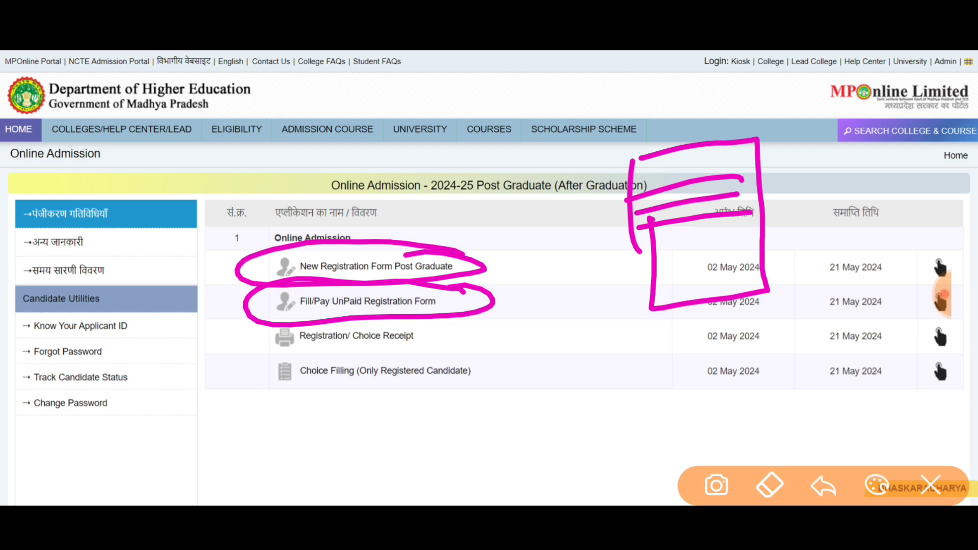
mouse_move(510, 280)
mouse_down()
mouse_move(471, 295)
mouse_move(525, 291)
mouse_move(463, 306)
mouse_up()
mouse_move(548, 379)
mouse_down()
mouse_move(548, 320)
mouse_move(589, 371)
mouse_move(576, 434)
mouse_up()
mouse_move(568, 390)
mouse_down()
mouse_move(591, 402)
mouse_move(573, 415)
mouse_move(611, 472)
mouse_up()
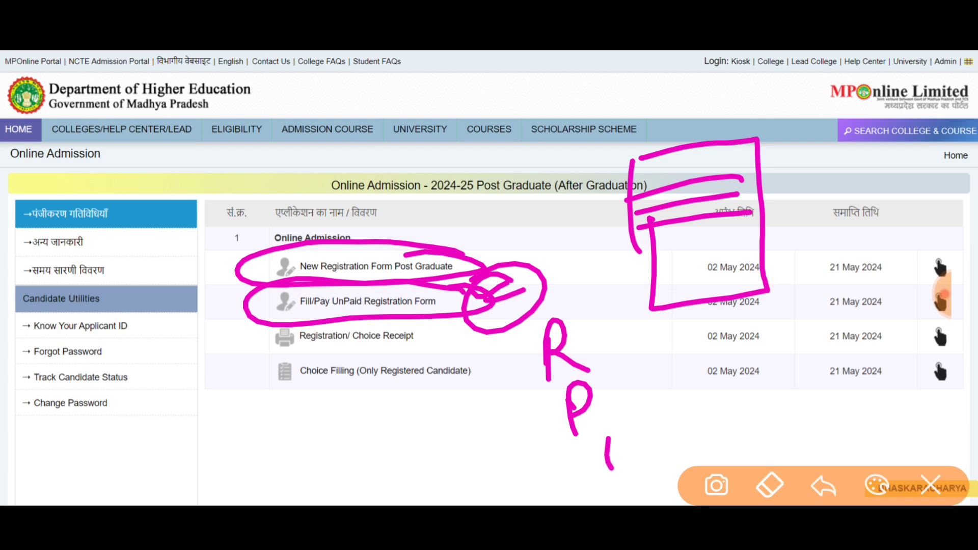
drag(608, 428, 619, 473)
drag(696, 427, 697, 466)
mouse_move(697, 417)
mouse_down()
mouse_move(726, 411)
mouse_move(713, 451)
mouse_up()
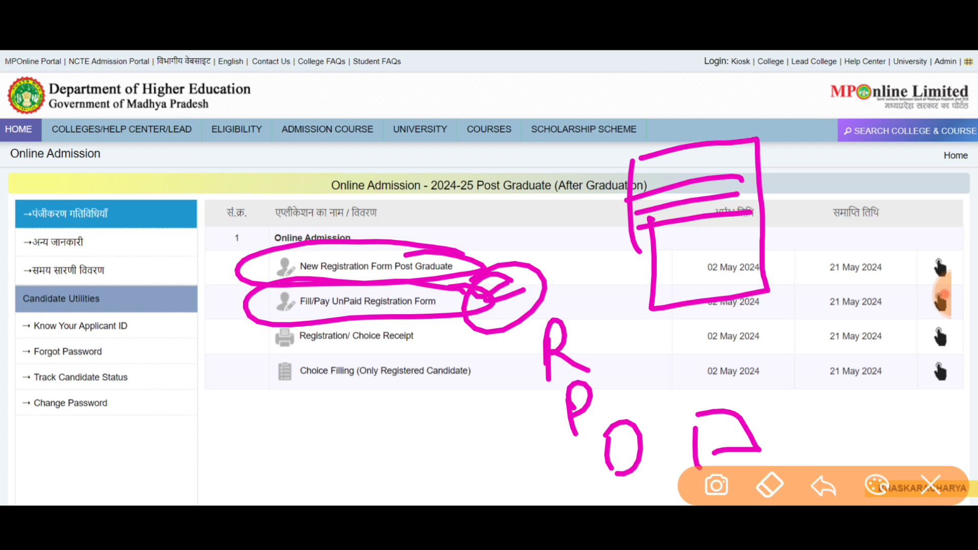
click(930, 486)
Draw more on-screen markings around the New Registration Form Post Graduate entry.
click(46, 356)
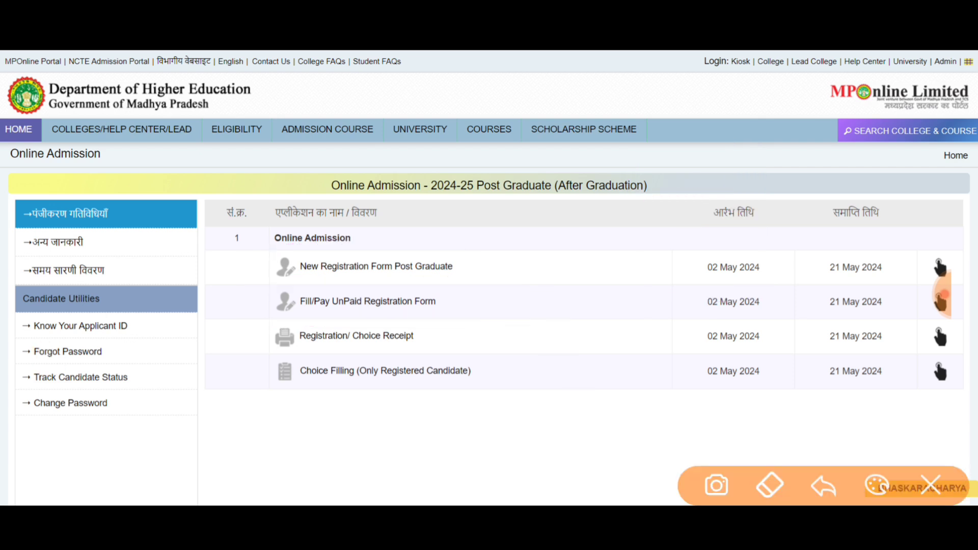
mouse_move(458, 321)
mouse_down()
mouse_move(377, 374)
mouse_move(403, 314)
mouse_up()
drag(521, 285, 466, 323)
drag(519, 303, 484, 332)
drag(493, 281, 541, 342)
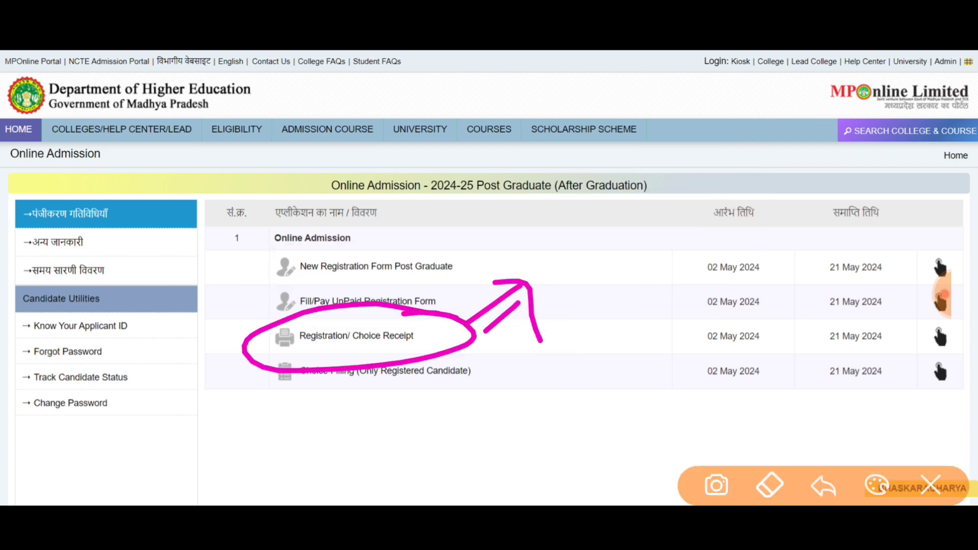
drag(592, 224, 596, 279)
mouse_move(591, 239)
mouse_down()
mouse_move(598, 251)
mouse_move(657, 242)
mouse_move(641, 249)
mouse_up()
drag(704, 194, 705, 228)
click(712, 178)
mouse_move(616, 288)
mouse_down()
mouse_move(626, 284)
mouse_move(561, 201)
mouse_move(585, 312)
mouse_move(624, 286)
mouse_up()
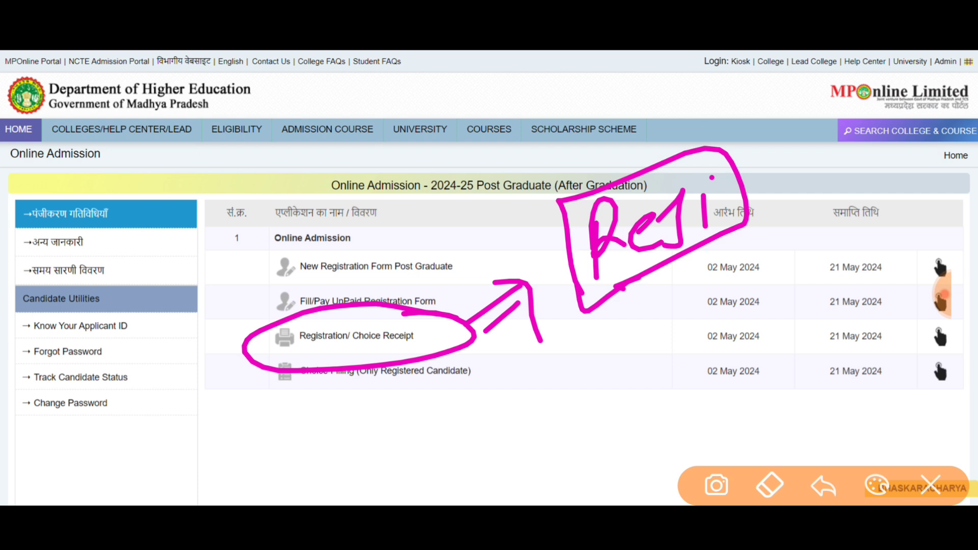
mouse_move(445, 316)
mouse_down()
mouse_move(422, 319)
mouse_move(461, 346)
mouse_move(315, 366)
mouse_move(255, 331)
mouse_up()
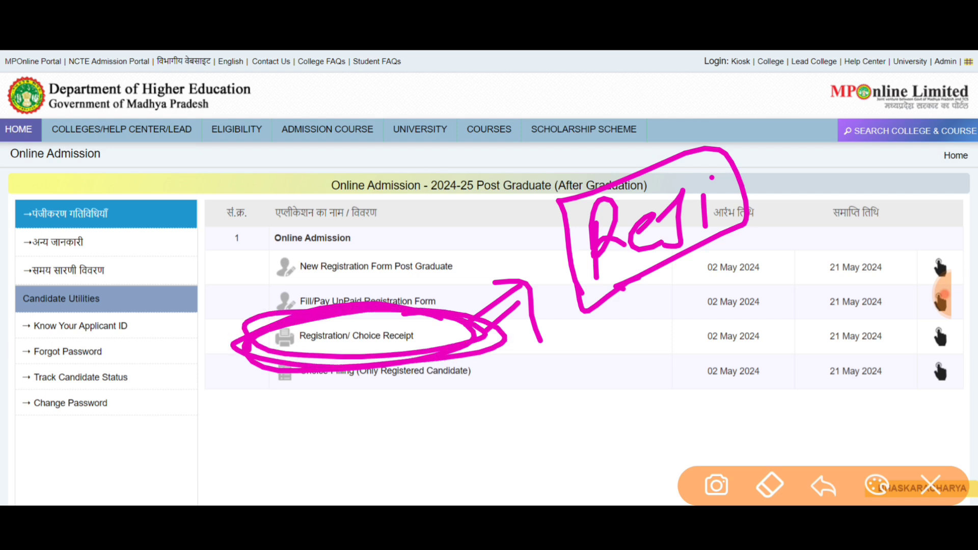
click(930, 485)
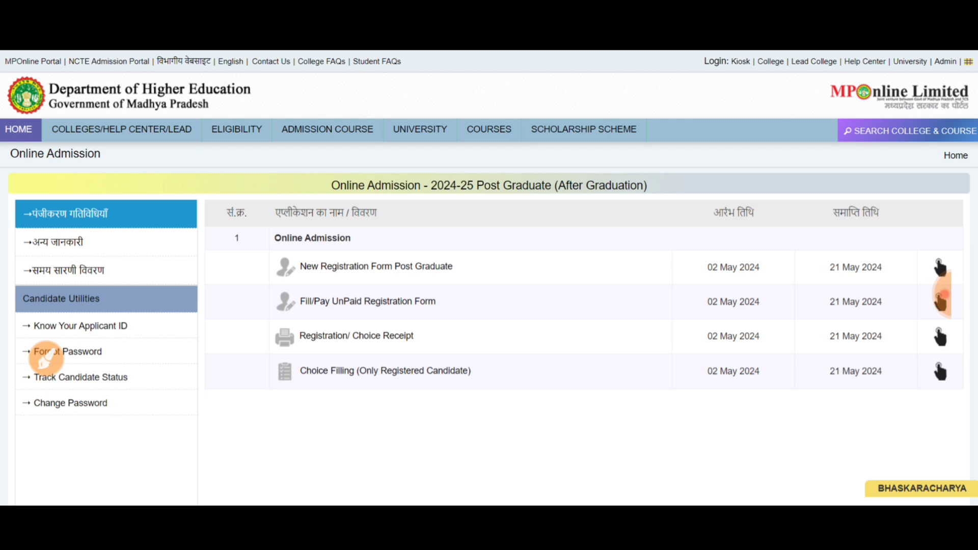
mouse_move(489, 251)
mouse_down()
mouse_move(474, 244)
mouse_move(549, 260)
mouse_move(501, 278)
mouse_up()
click(931, 485)
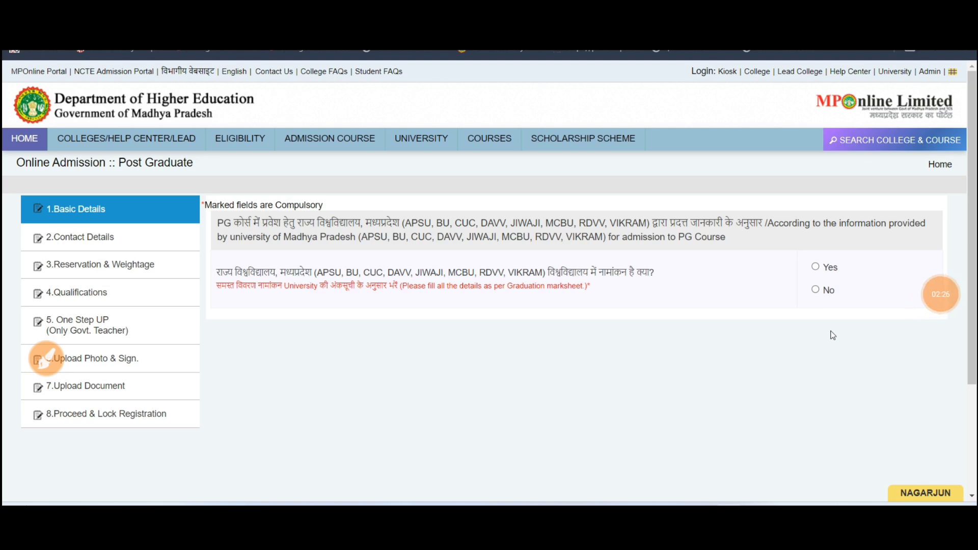
Annotate the Post Graduate Basic Details page and its state-university enrollment Yes/No question.
mouse_move(792, 250)
mouse_down()
mouse_move(792, 321)
mouse_move(864, 240)
mouse_move(774, 326)
mouse_up()
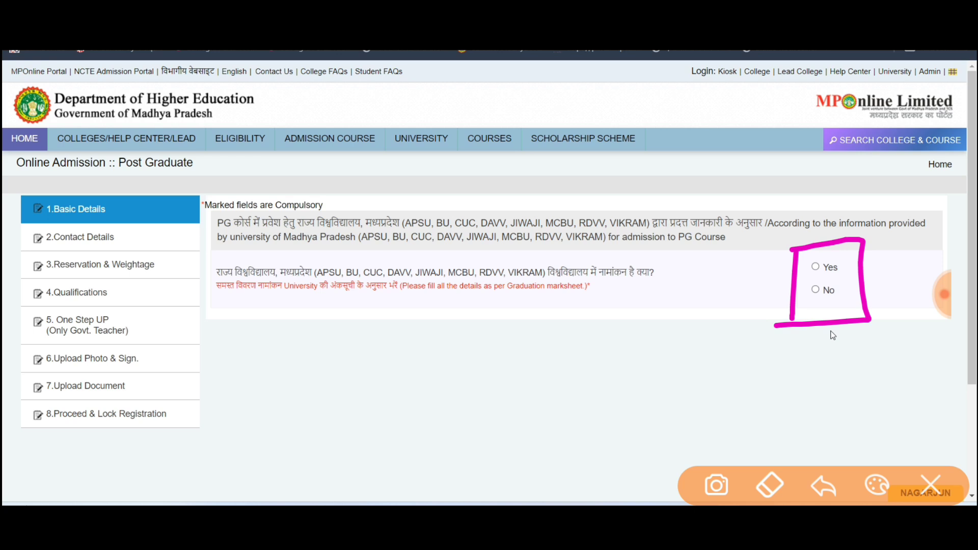
mouse_move(284, 348)
mouse_down()
mouse_move(305, 383)
mouse_move(318, 334)
mouse_move(356, 393)
mouse_move(375, 374)
mouse_up()
mouse_move(556, 264)
mouse_down()
mouse_move(540, 253)
mouse_move(305, 305)
mouse_move(507, 238)
mouse_up()
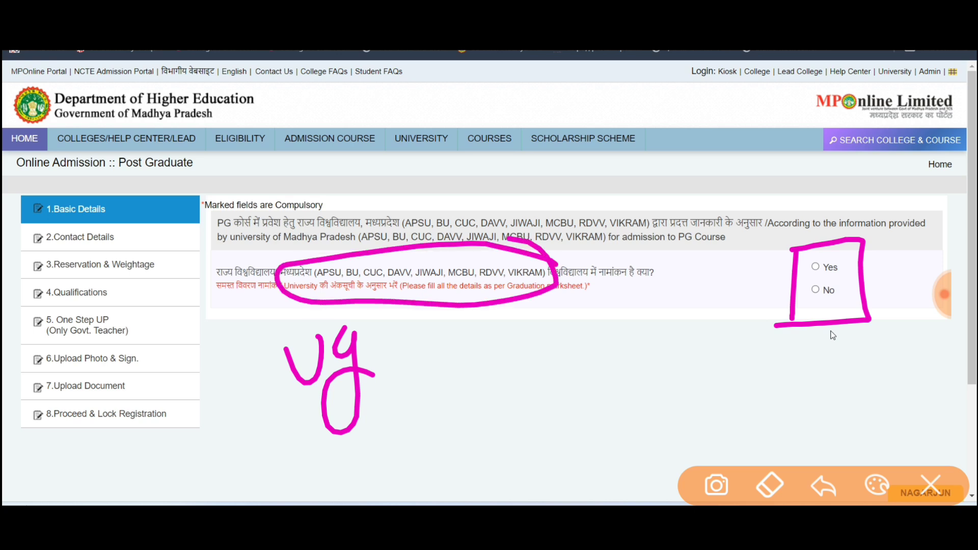
drag(756, 272, 844, 244)
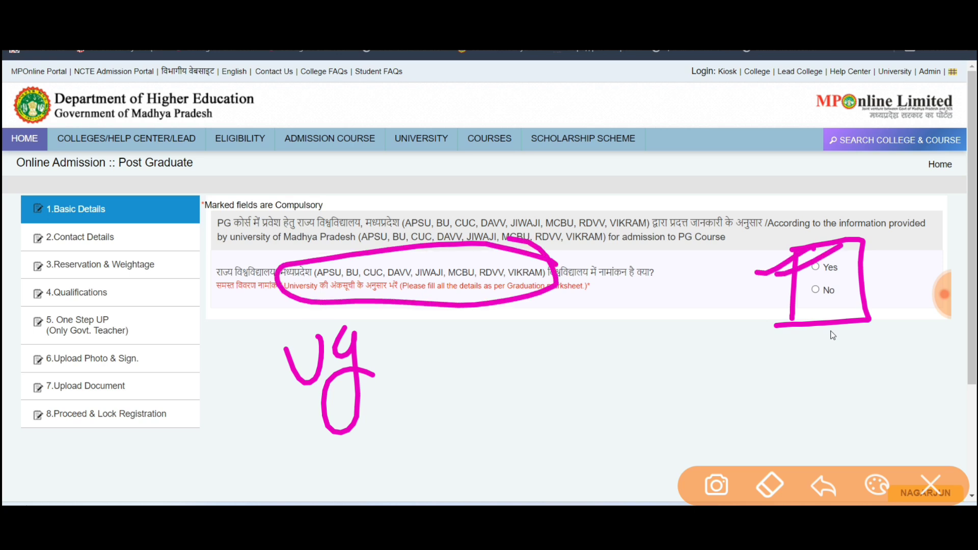
mouse_move(540, 235)
mouse_down()
mouse_move(265, 300)
mouse_move(606, 283)
mouse_move(285, 275)
mouse_up()
click(931, 484)
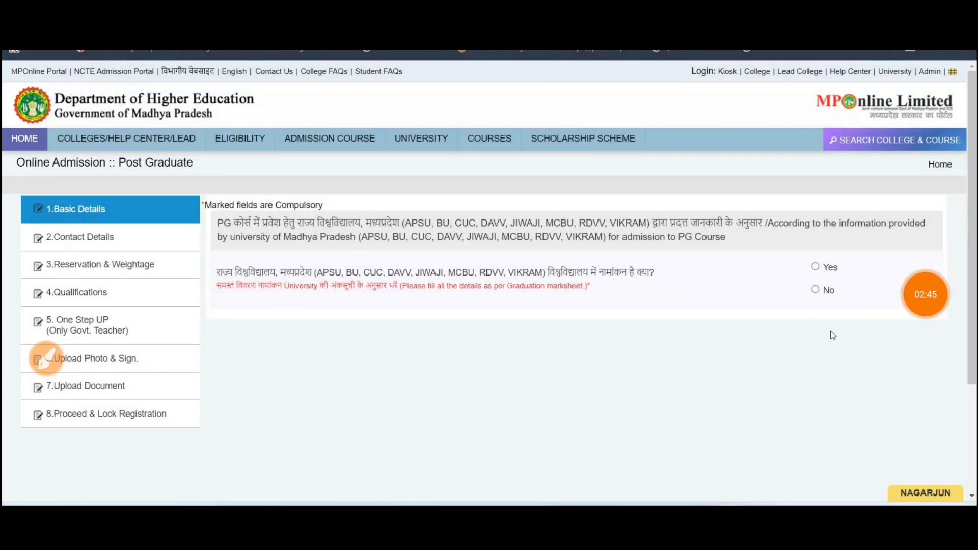
click(45, 358)
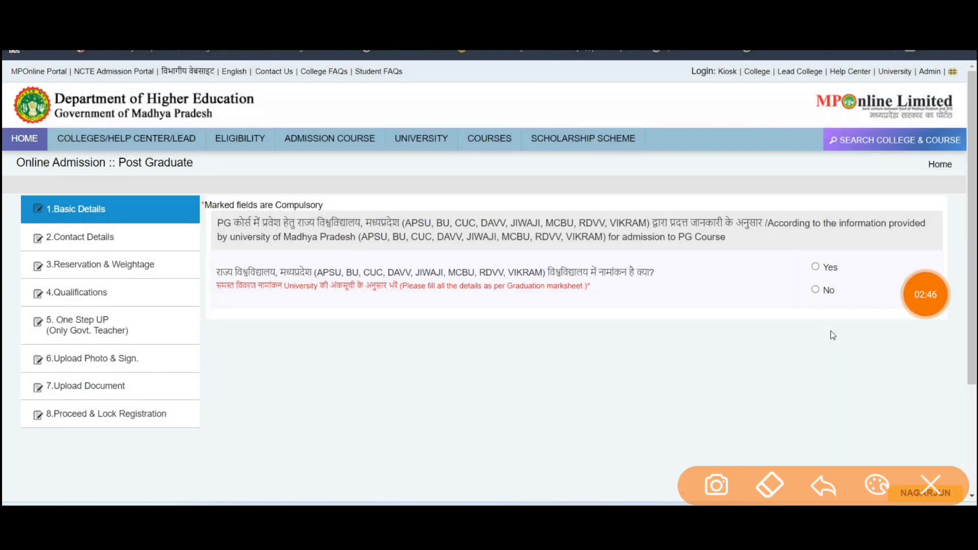
mouse_move(451, 298)
mouse_down()
mouse_move(428, 308)
mouse_move(448, 295)
mouse_up()
mouse_move(494, 269)
mouse_down()
mouse_move(490, 336)
mouse_move(501, 289)
mouse_up()
mouse_move(508, 252)
mouse_down()
mouse_move(504, 306)
mouse_move(531, 306)
mouse_up()
drag(540, 299, 594, 265)
mouse_move(420, 385)
mouse_down()
mouse_move(639, 229)
mouse_move(604, 311)
mouse_up()
mouse_move(871, 273)
mouse_down()
mouse_move(836, 298)
mouse_move(719, 306)
mouse_up()
click(930, 485)
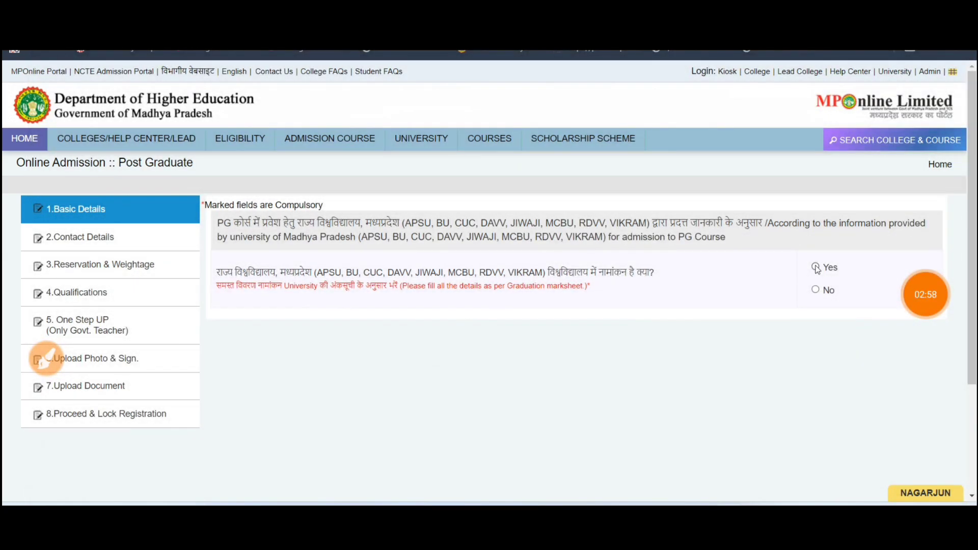
Answer Yes to prior enrollment and choose JIWAJI UNIVERSITY, GWALIOR as the last university.
click(815, 267)
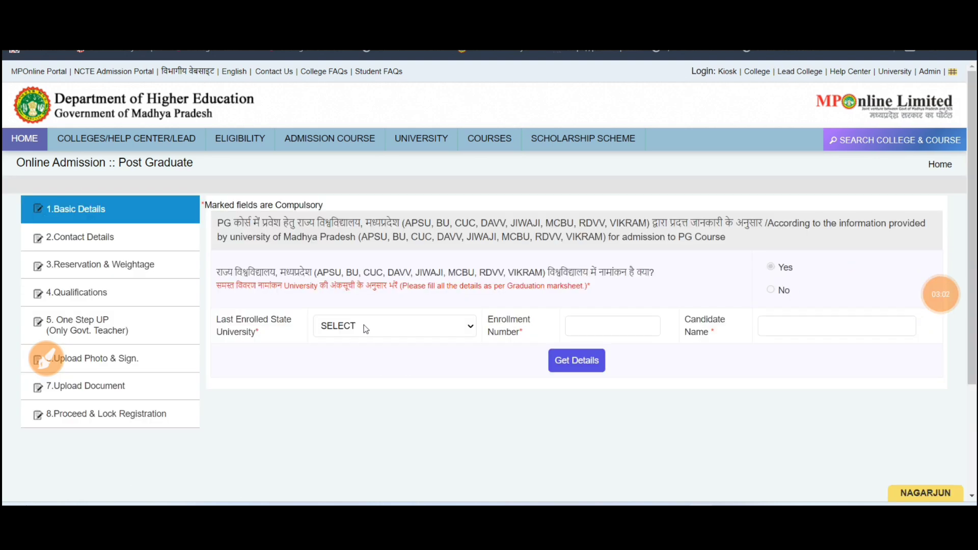
click(366, 329)
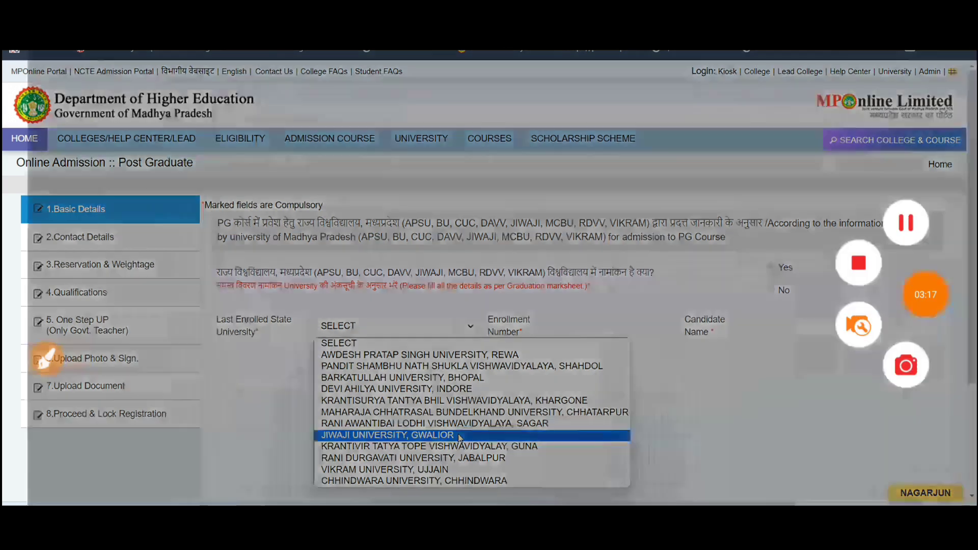
click(460, 436)
click(581, 327)
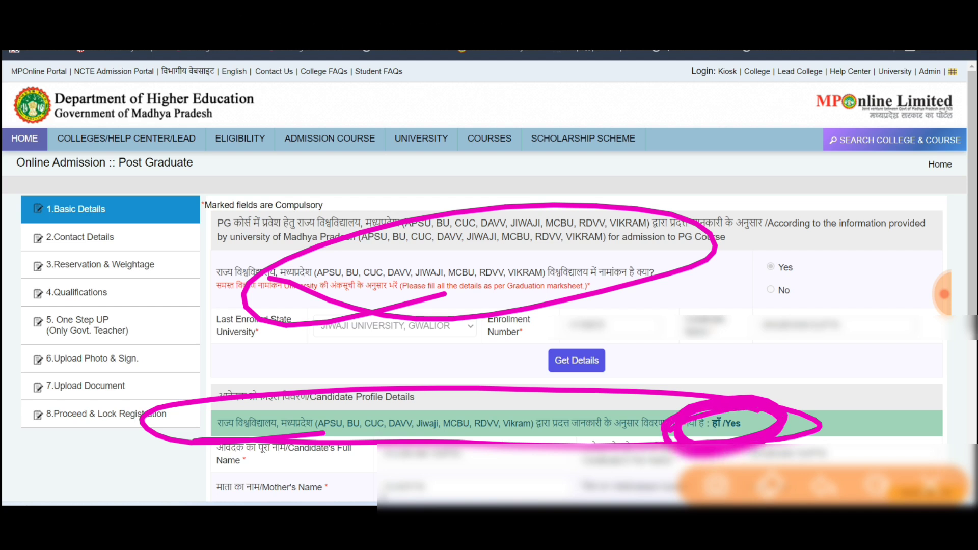
click(46, 360)
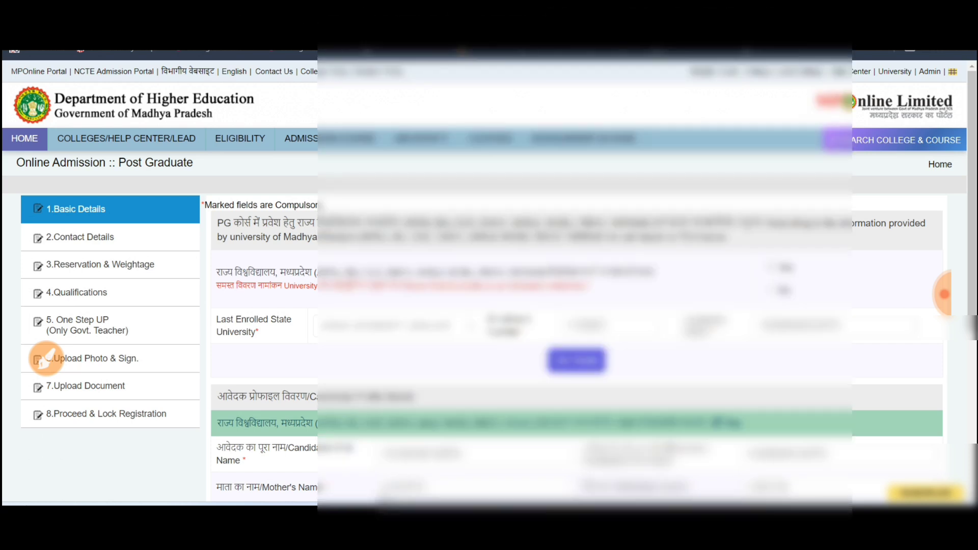
Scroll Basic Details and mark up the enrollment question answered No.
click(943, 294)
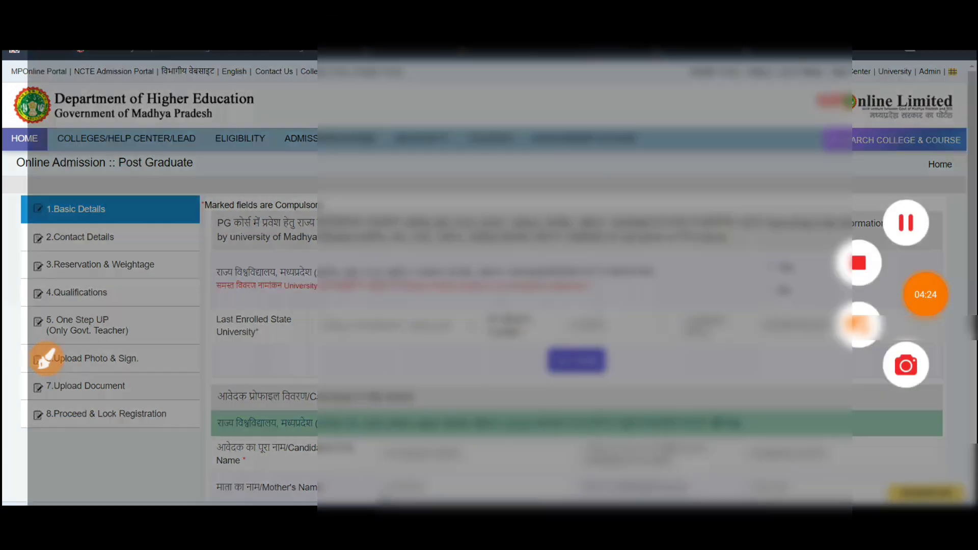
scroll(489, 306, down, 5)
click(45, 357)
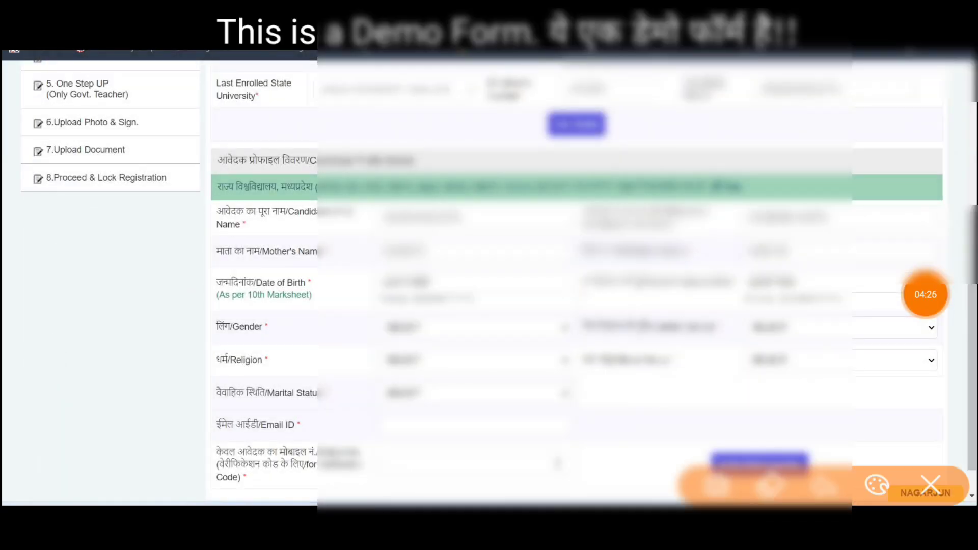
mouse_move(502, 196)
mouse_down()
mouse_move(448, 191)
mouse_move(499, 262)
mouse_move(407, 193)
mouse_up()
click(931, 485)
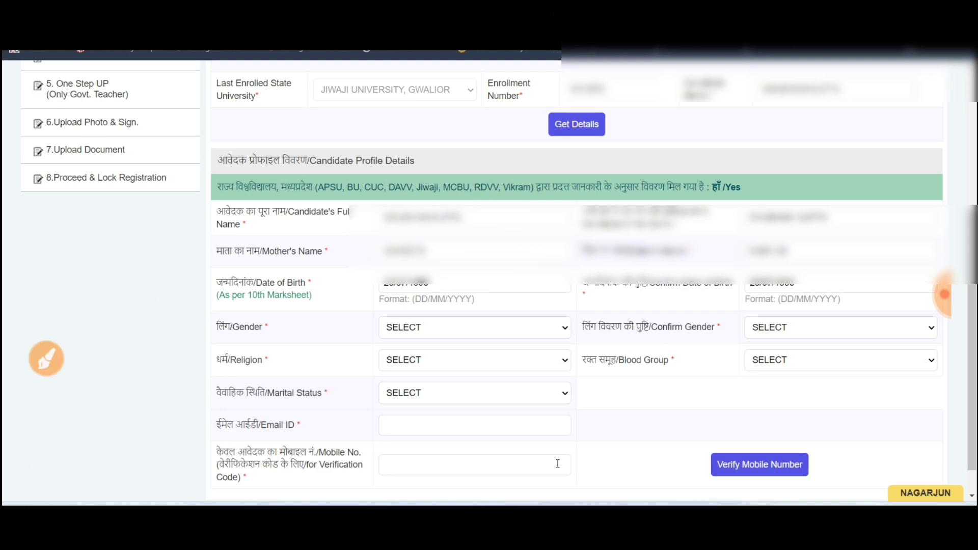
click(940, 295)
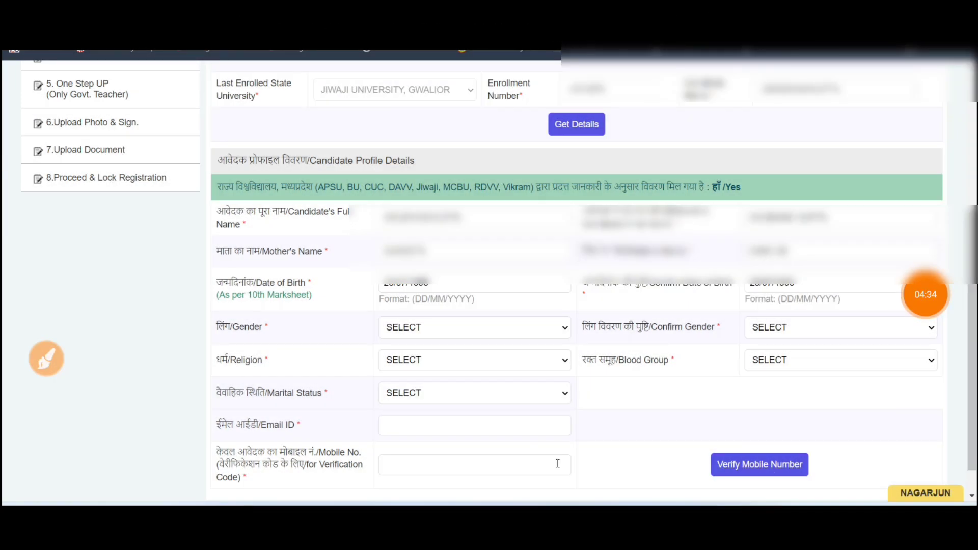
drag(347, 326, 402, 305)
drag(361, 352, 410, 326)
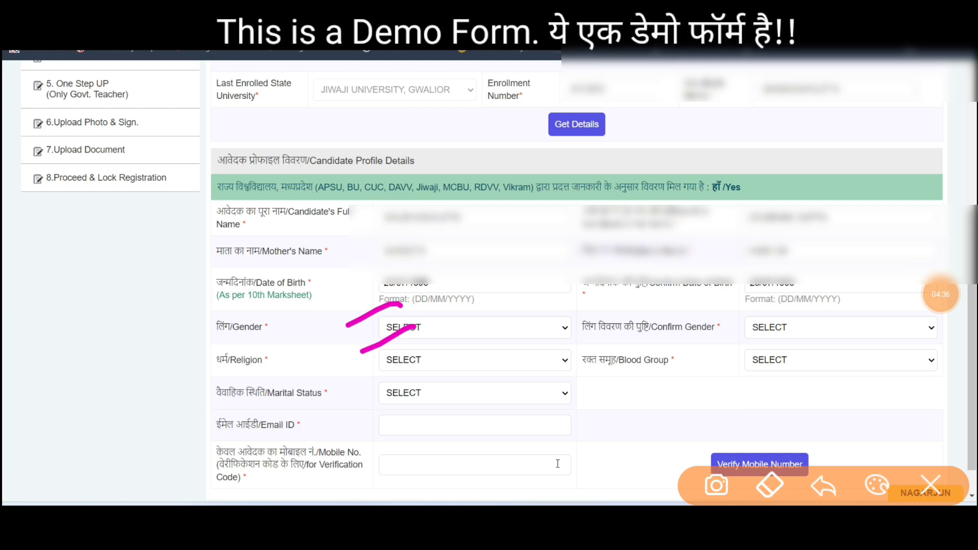
drag(375, 390, 429, 355)
drag(400, 424, 462, 387)
mouse_move(693, 306)
mouse_down()
mouse_move(851, 383)
mouse_move(772, 424)
mouse_up()
mouse_move(594, 418)
mouse_down()
mouse_move(566, 408)
mouse_move(581, 439)
mouse_move(576, 411)
mouse_up()
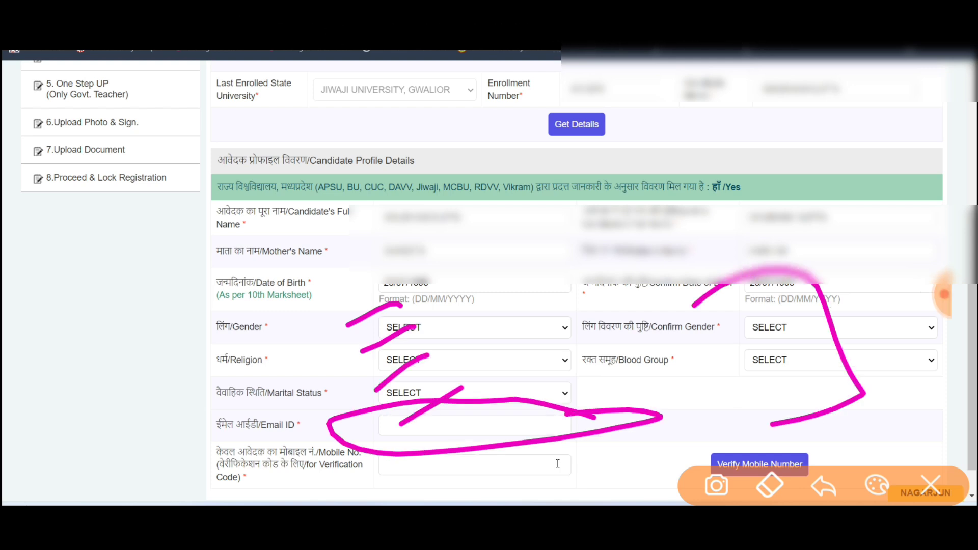
click(930, 485)
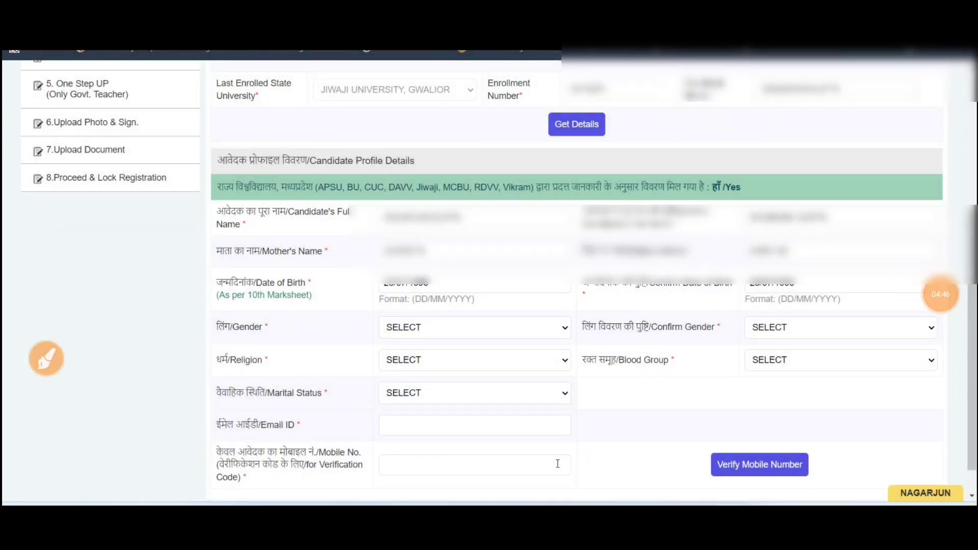
Highlight the empty Candidate Profile Details fields that need manual entry.
click(47, 359)
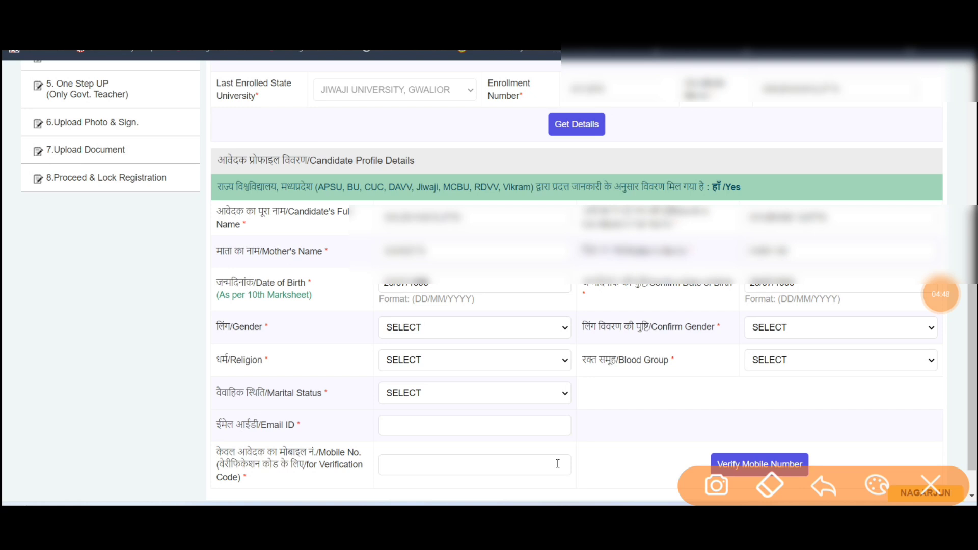
drag(543, 416, 534, 493)
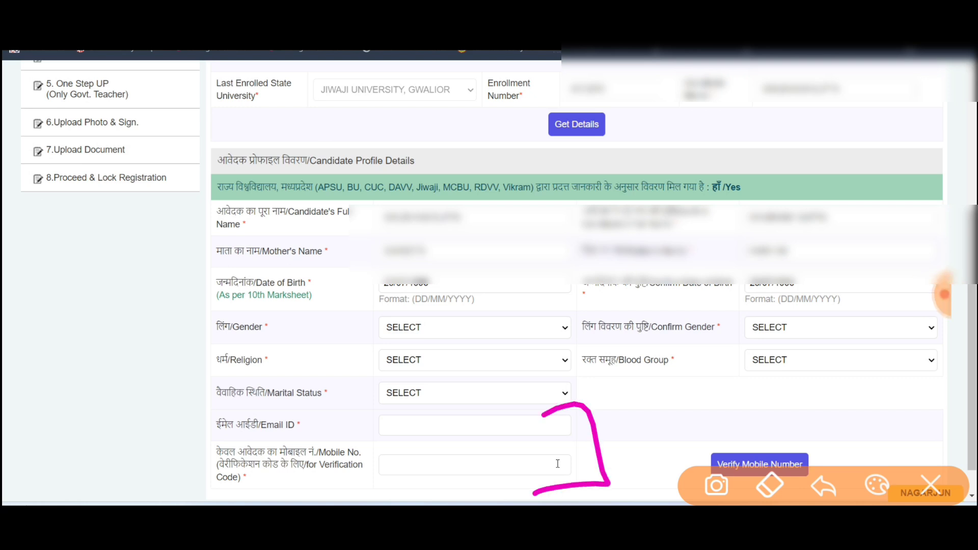
click(930, 485)
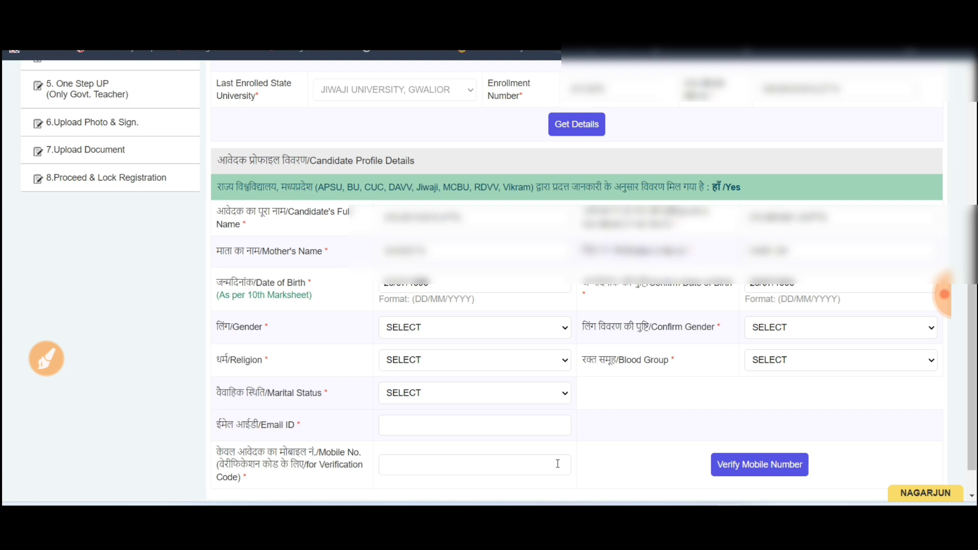
click(942, 294)
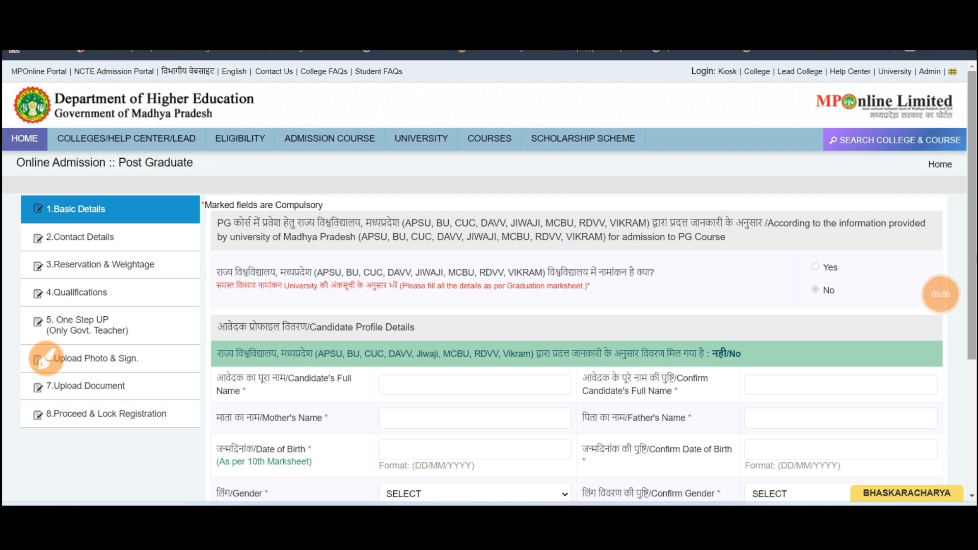
Scroll to Candidate Profile Details and mark up the prefilled name, parents' names and birth date.
scroll(489, 280, down, 4)
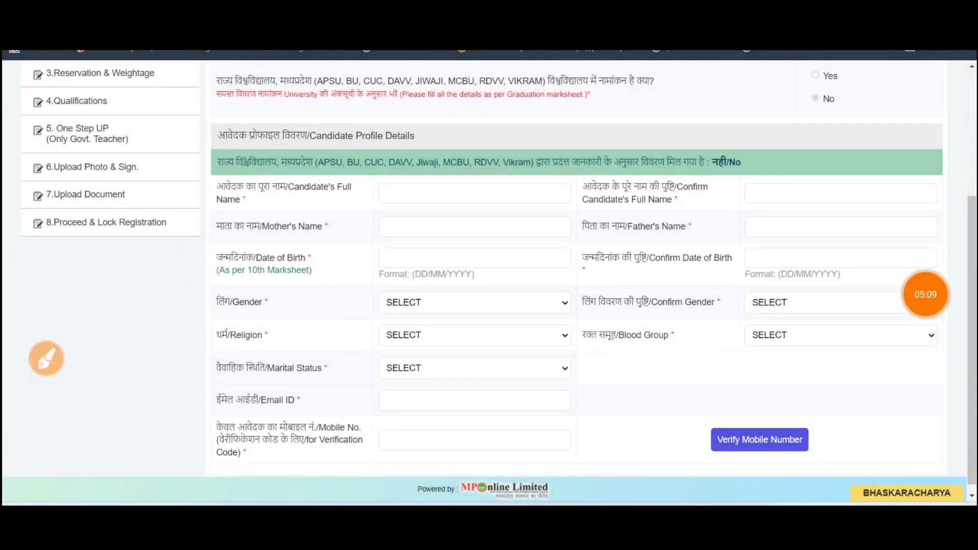
click(46, 358)
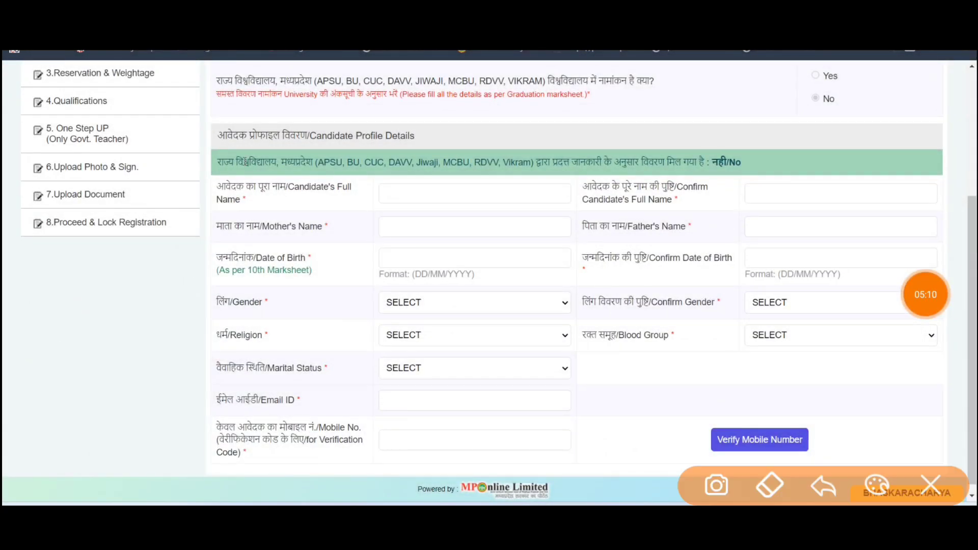
drag(447, 234, 505, 220)
drag(466, 292, 507, 263)
drag(467, 331, 525, 296)
drag(484, 386, 561, 343)
drag(706, 215, 789, 186)
drag(738, 304, 792, 275)
drag(770, 362, 817, 344)
drag(782, 375, 850, 305)
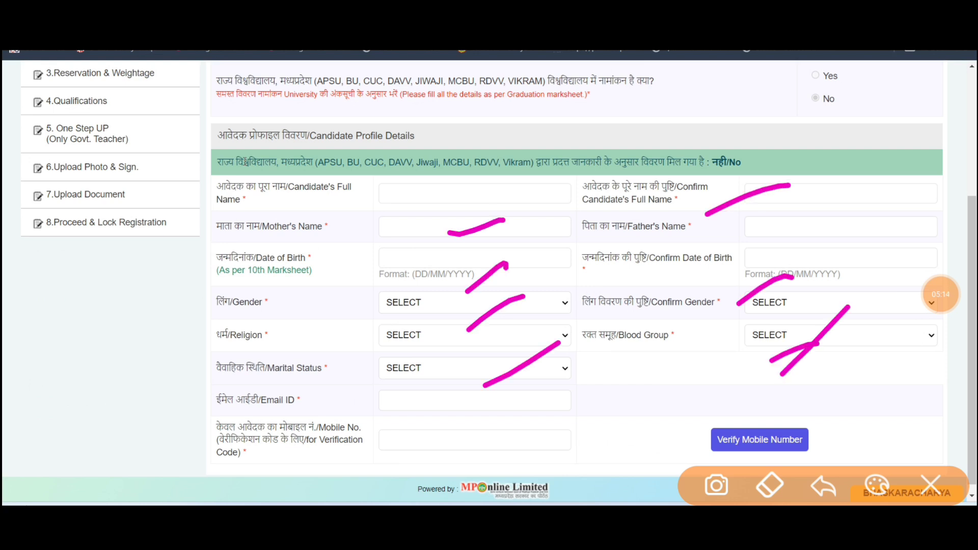
drag(792, 152, 706, 204)
drag(765, 193, 560, 177)
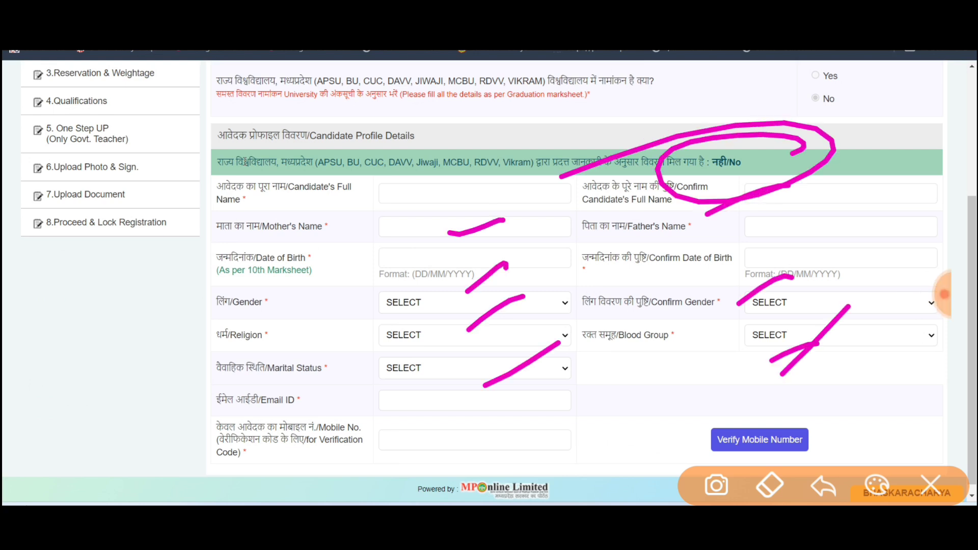
Mark the remaining profile fields down to Mobile No. and open the Gender list.
drag(224, 226, 209, 293)
mouse_move(200, 244)
mouse_down()
mouse_move(216, 255)
mouse_move(264, 225)
mouse_up()
mouse_move(291, 199)
mouse_down()
mouse_move(270, 229)
mouse_move(280, 260)
mouse_up()
mouse_move(189, 302)
mouse_down()
mouse_move(174, 257)
mouse_move(285, 270)
mouse_move(164, 311)
mouse_up()
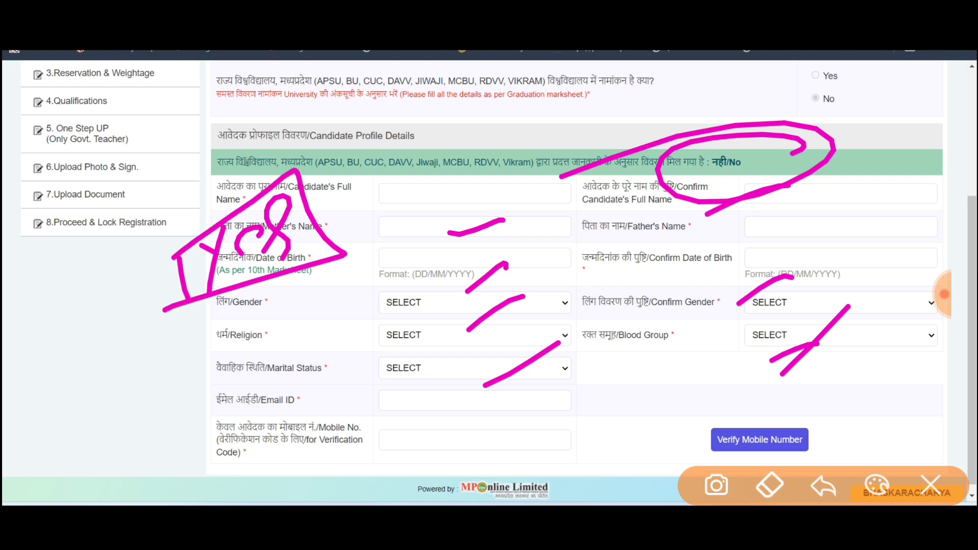
drag(673, 214, 754, 193)
drag(647, 171, 635, 209)
click(931, 485)
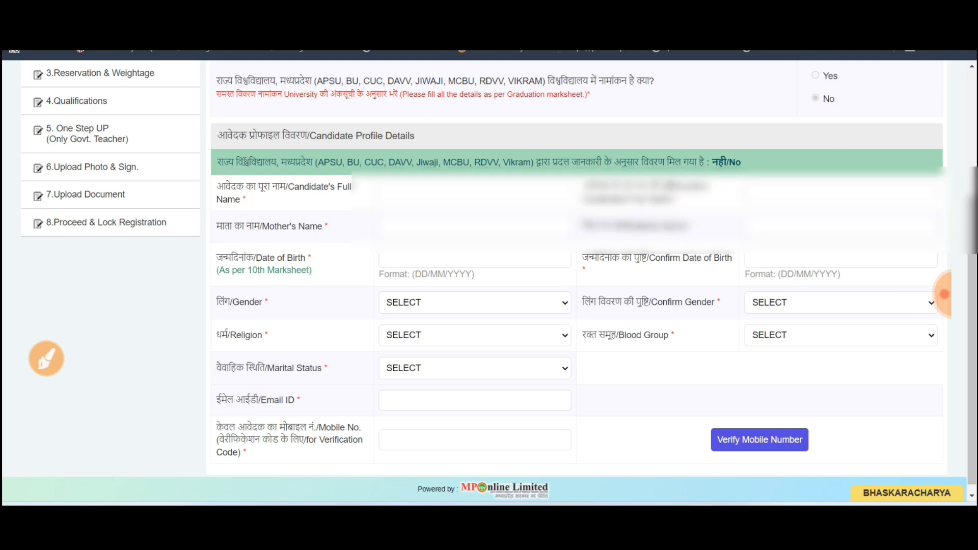
click(451, 289)
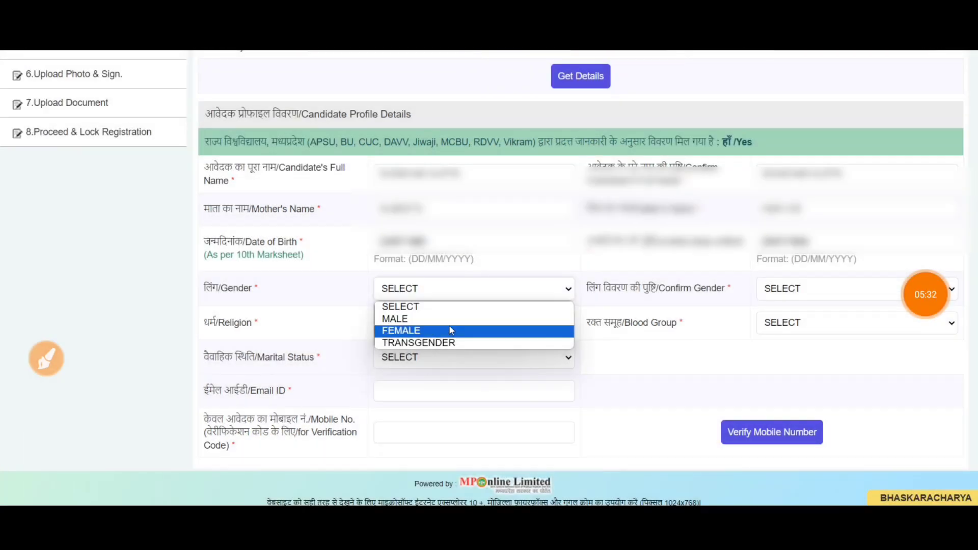
Set Gender and Confirm Gender to MALE and Religion to HINDU.
click(449, 320)
click(800, 298)
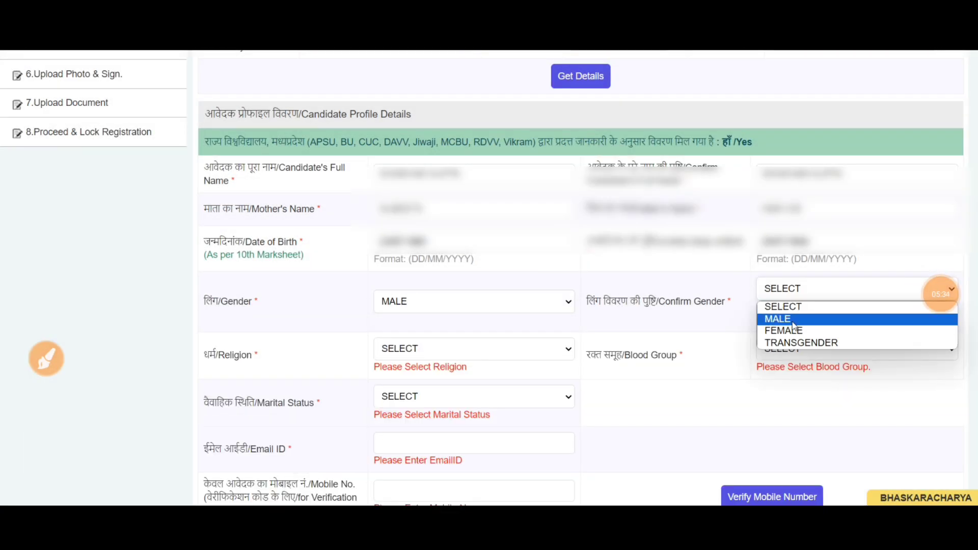
click(795, 320)
click(497, 339)
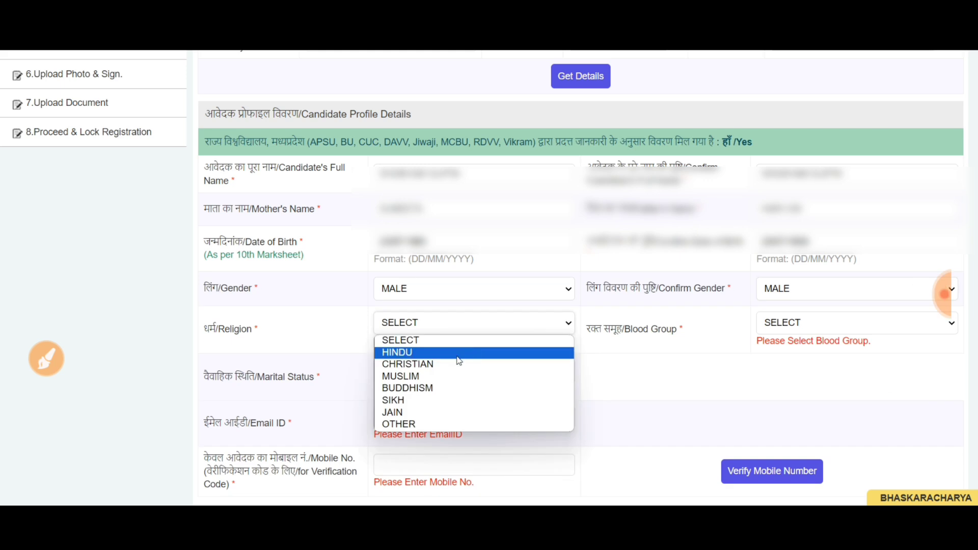
click(492, 350)
Set Blood Group to NOT KNOWN and Marital Status to SINGLE, then mark the contact fields.
click(781, 326)
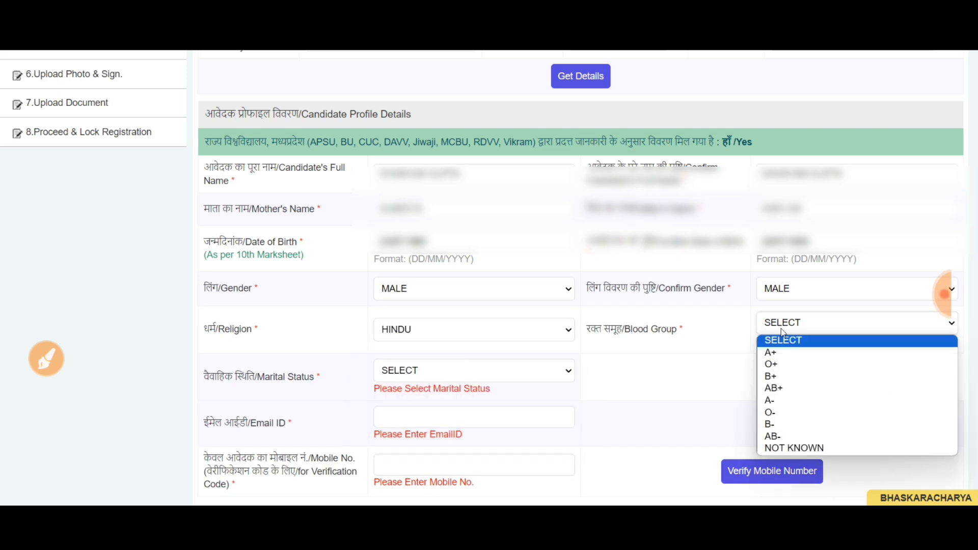
click(813, 448)
click(467, 366)
click(461, 384)
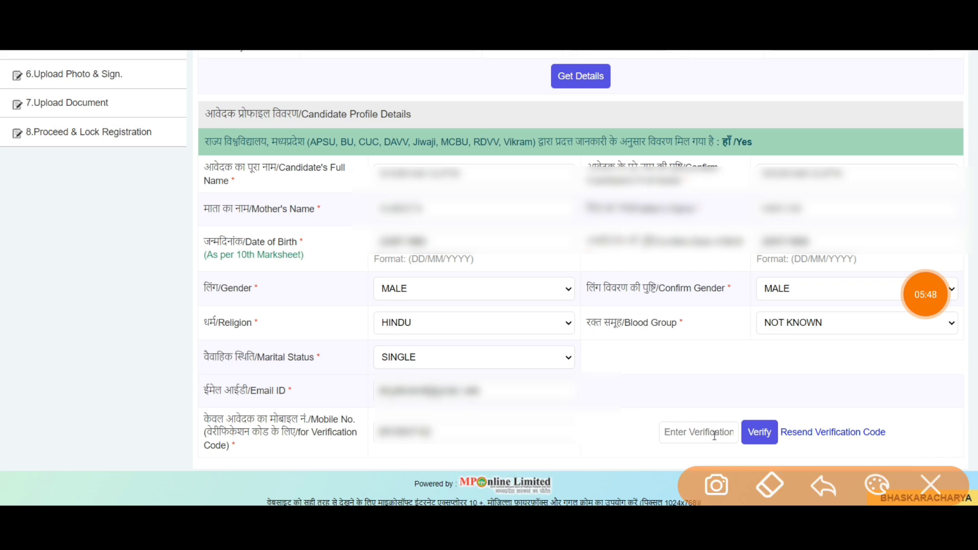
mouse_move(709, 406)
mouse_down()
mouse_move(713, 462)
mouse_move(664, 409)
mouse_up()
mouse_move(779, 409)
mouse_down()
mouse_move(804, 419)
mouse_move(755, 411)
mouse_up()
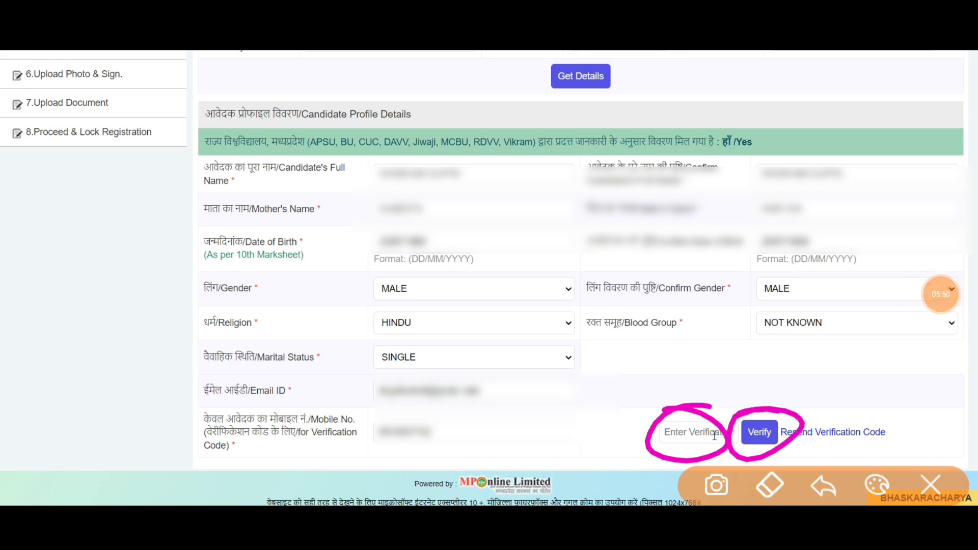
key(Escape)
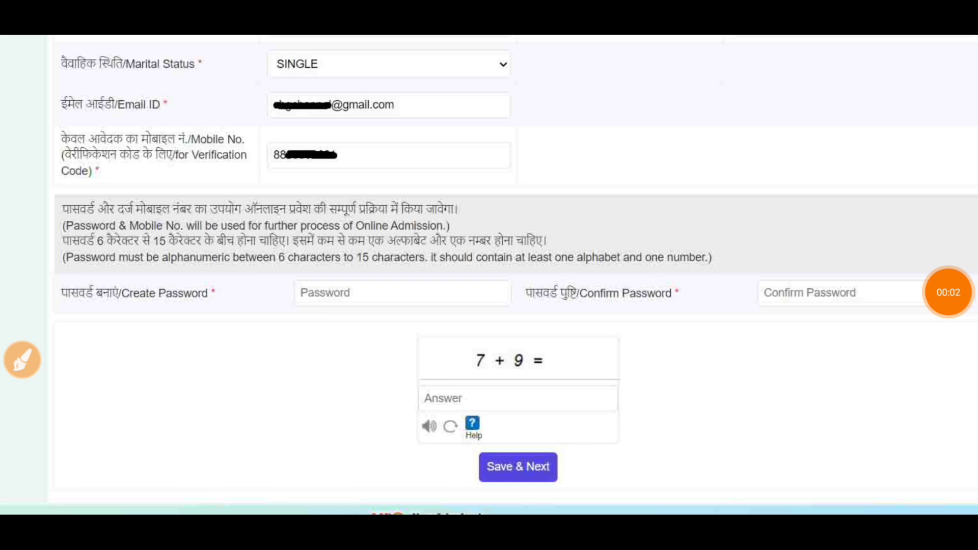
Mark up the Create Password, Confirm Password and captcha section of Basic Details.
click(22, 359)
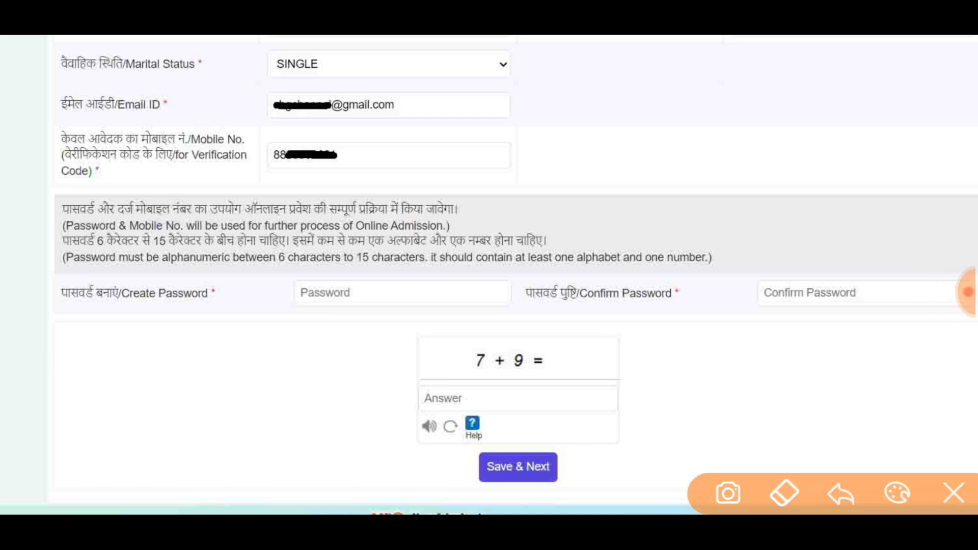
mouse_move(449, 248)
mouse_down()
mouse_move(438, 275)
mouse_move(352, 231)
mouse_up()
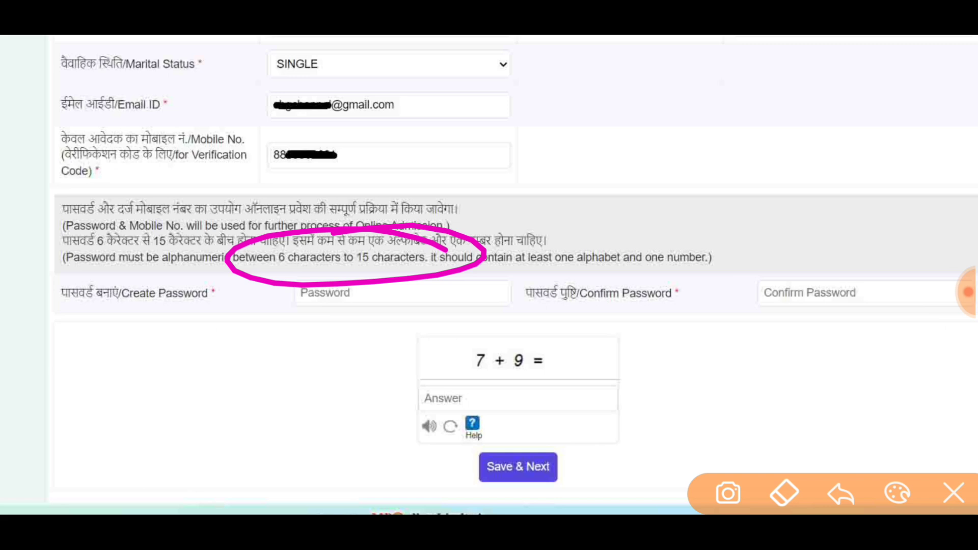
mouse_move(165, 324)
mouse_down()
mouse_move(100, 336)
mouse_move(102, 396)
mouse_up()
drag(191, 320, 219, 405)
drag(235, 348, 286, 392)
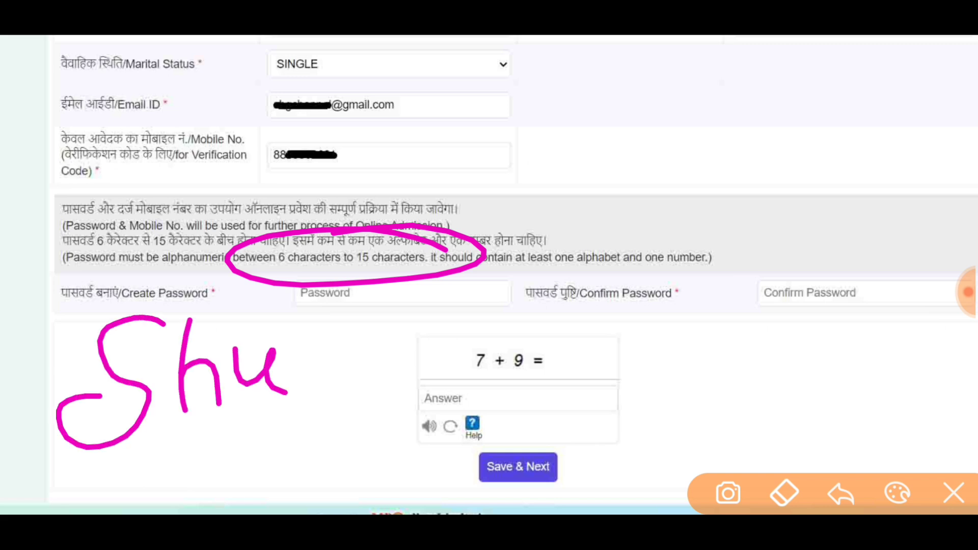
mouse_move(312, 307)
mouse_down()
mouse_move(321, 379)
mouse_move(302, 390)
mouse_up()
mouse_move(341, 305)
mouse_down()
mouse_move(347, 367)
mouse_move(380, 329)
mouse_move(389, 372)
mouse_up()
mouse_move(433, 326)
mouse_down()
mouse_move(491, 272)
mouse_move(477, 357)
mouse_up()
drag(502, 278, 474, 352)
drag(527, 297, 531, 320)
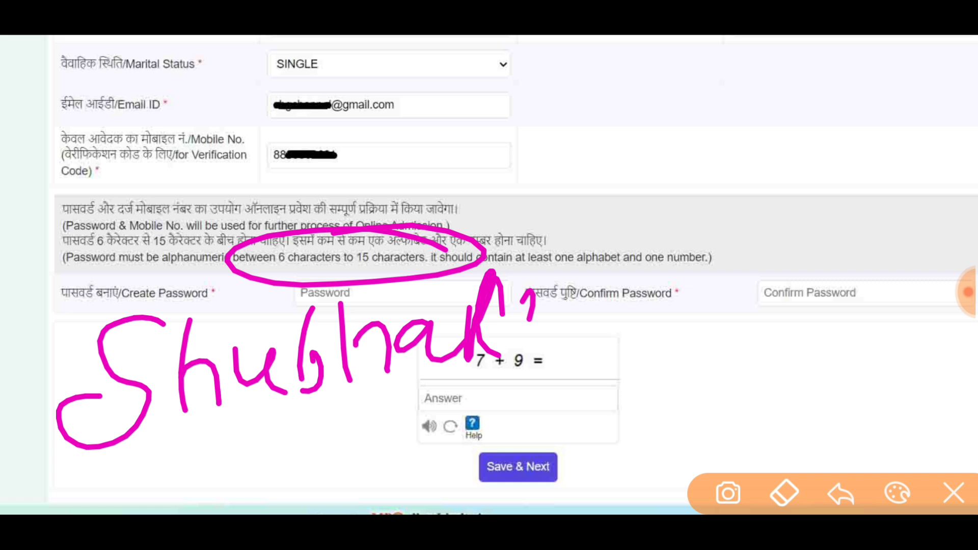
mouse_move(651, 250)
mouse_down()
mouse_move(674, 298)
mouse_move(632, 230)
mouse_up()
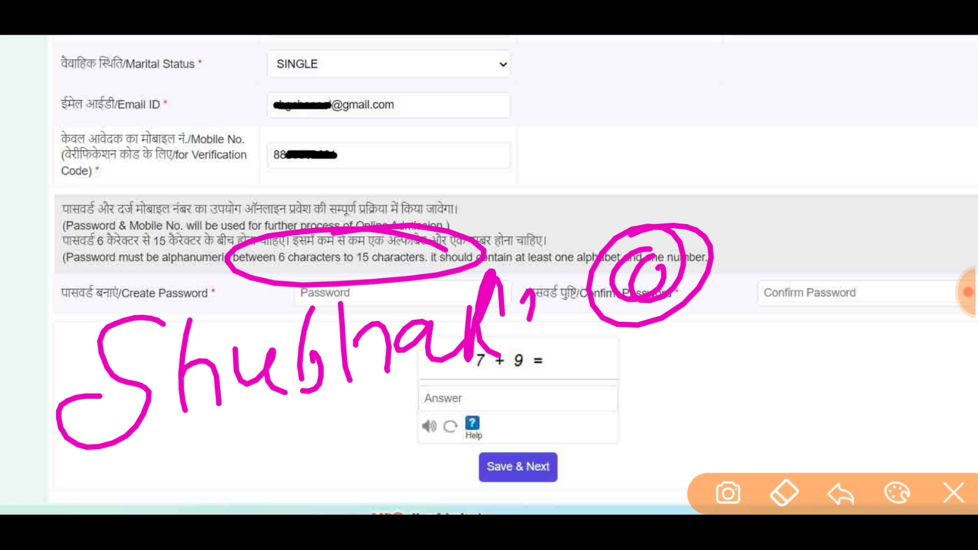
drag(740, 203, 753, 249)
mouse_move(782, 200)
mouse_down()
mouse_move(819, 203)
mouse_move(866, 171)
mouse_move(856, 218)
mouse_up()
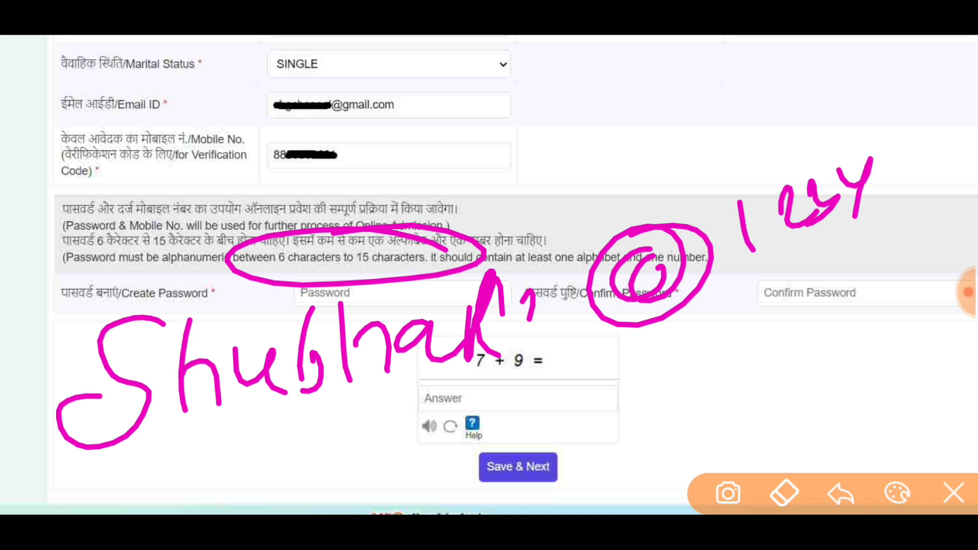
click(953, 493)
Complete the password and captcha entries and save to reach the Contact Details step.
click(22, 360)
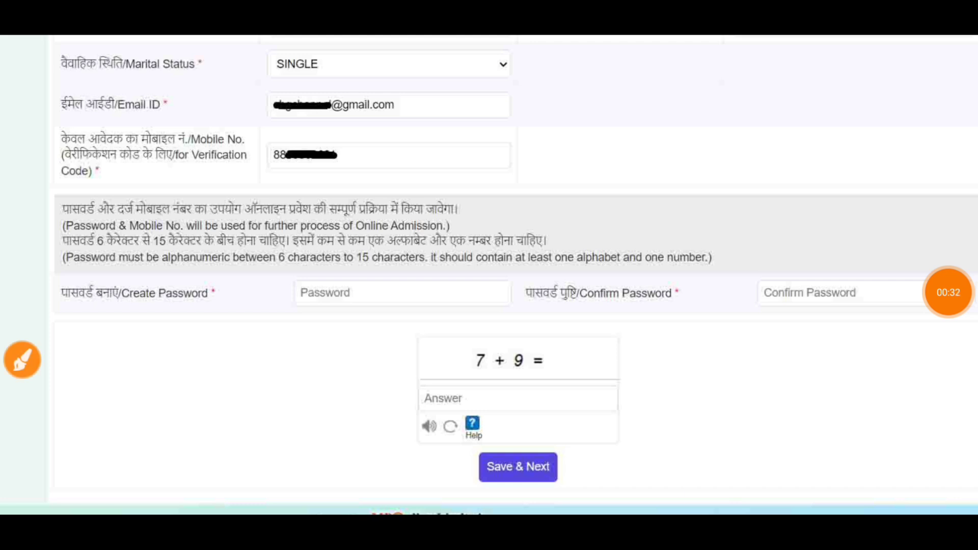
mouse_move(61, 329)
mouse_down()
mouse_move(252, 334)
mouse_move(183, 322)
mouse_move(275, 309)
mouse_up()
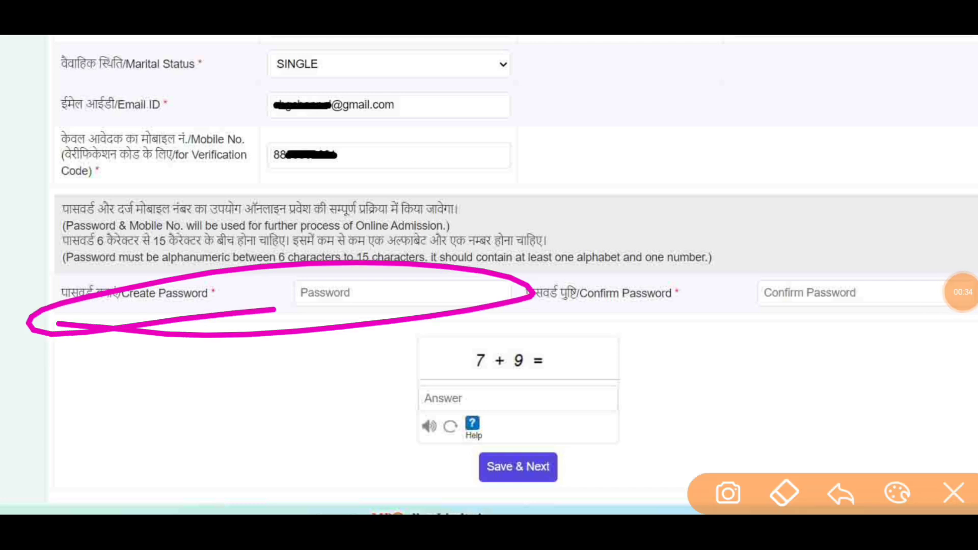
mouse_move(907, 276)
mouse_down()
mouse_move(723, 252)
mouse_move(917, 306)
mouse_up()
click(953, 493)
click(963, 292)
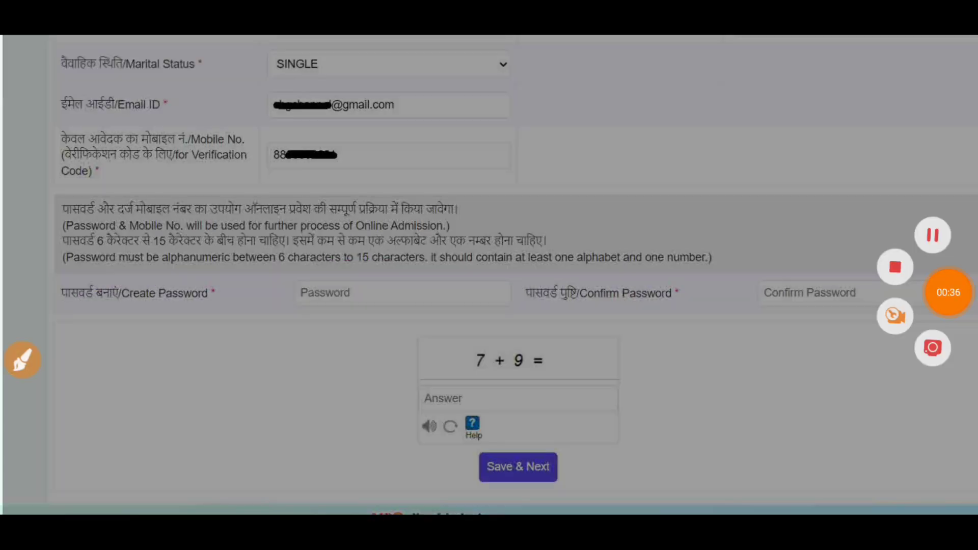
click(946, 290)
click(21, 359)
mouse_move(380, 391)
mouse_down()
mouse_move(590, 335)
mouse_move(523, 349)
mouse_up()
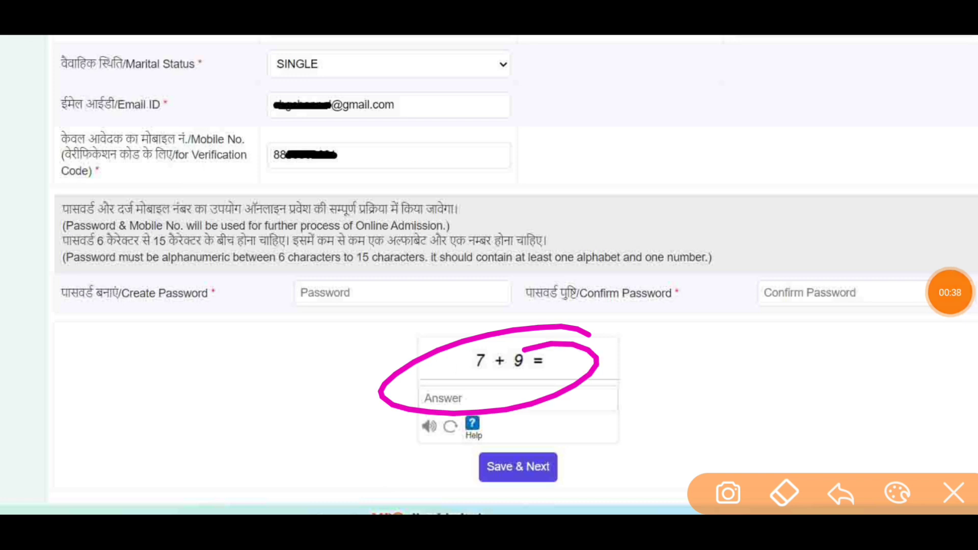
mouse_move(588, 443)
mouse_down()
mouse_move(647, 461)
mouse_move(539, 425)
mouse_up()
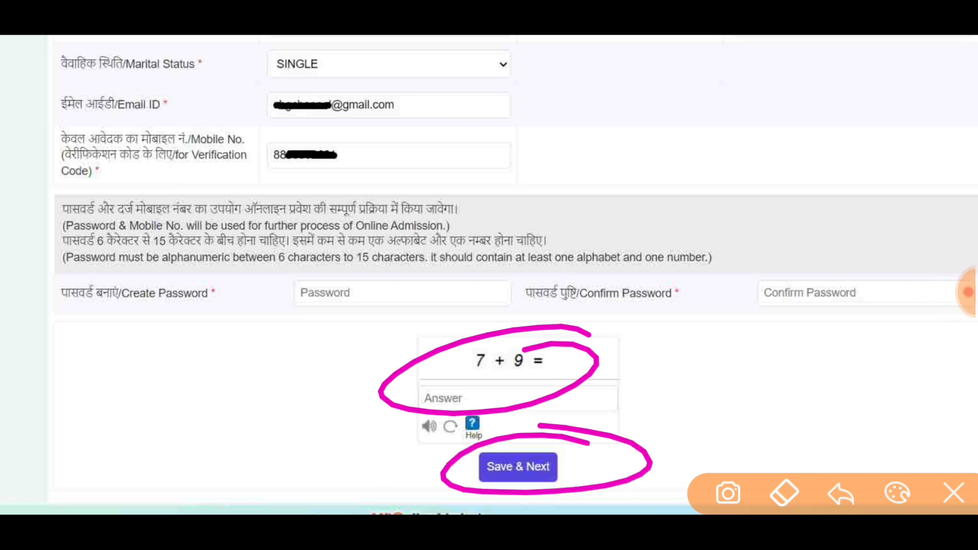
mouse_move(537, 145)
mouse_down()
mouse_move(544, 214)
mouse_move(596, 175)
mouse_move(619, 197)
mouse_move(639, 140)
mouse_move(667, 200)
mouse_up()
mouse_move(534, 226)
mouse_down()
mouse_move(514, 156)
mouse_move(729, 214)
mouse_move(578, 229)
mouse_up()
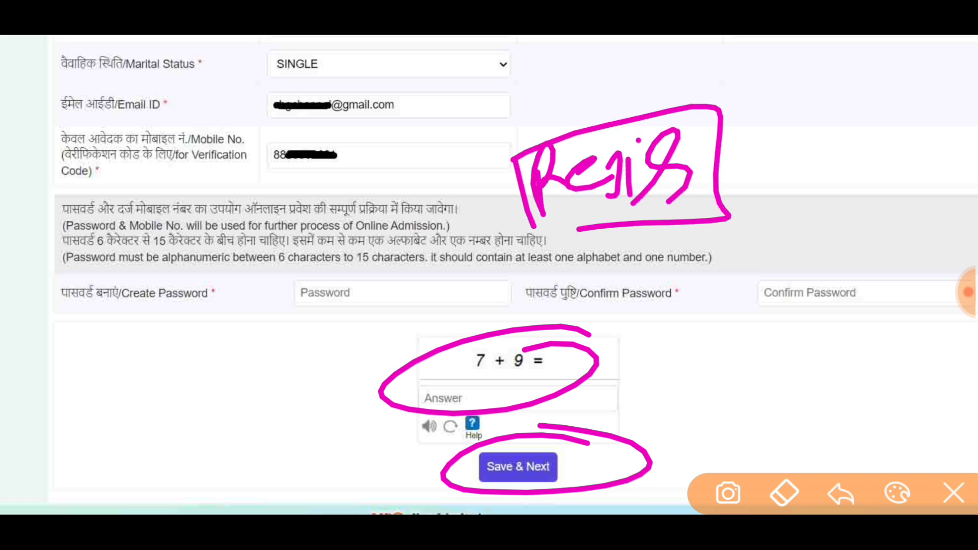
click(954, 493)
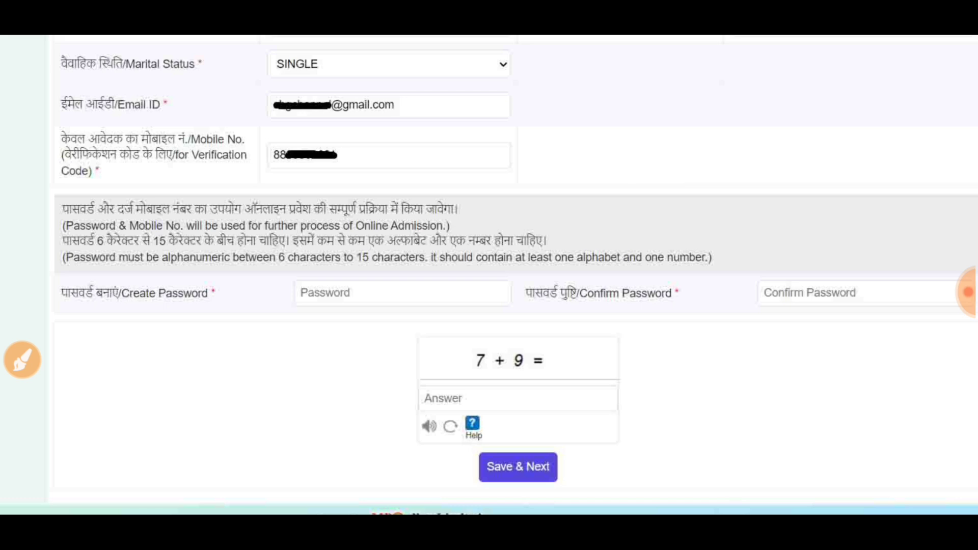
click(968, 292)
click(948, 292)
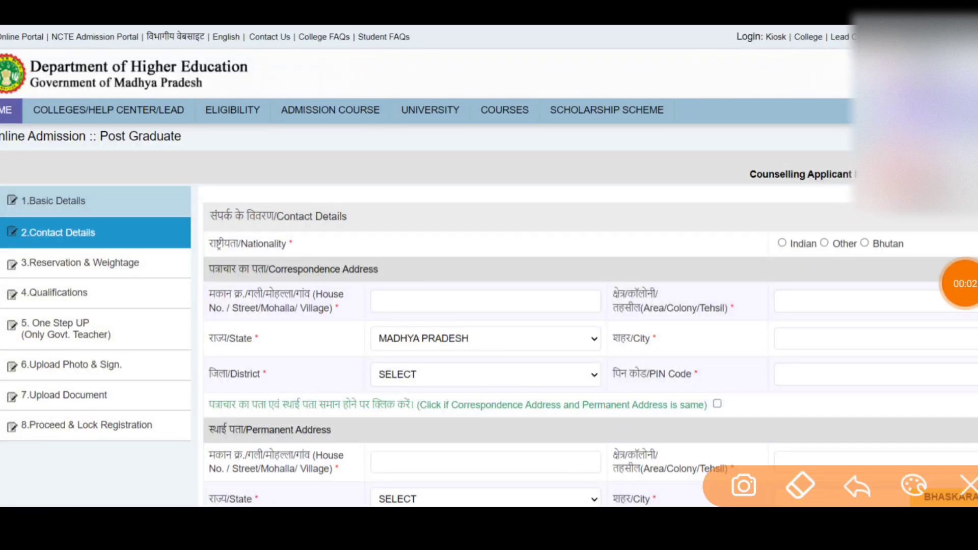
Mark up the Contact Details page and scroll down to its lower fields.
drag(123, 235, 170, 216)
drag(153, 257, 214, 204)
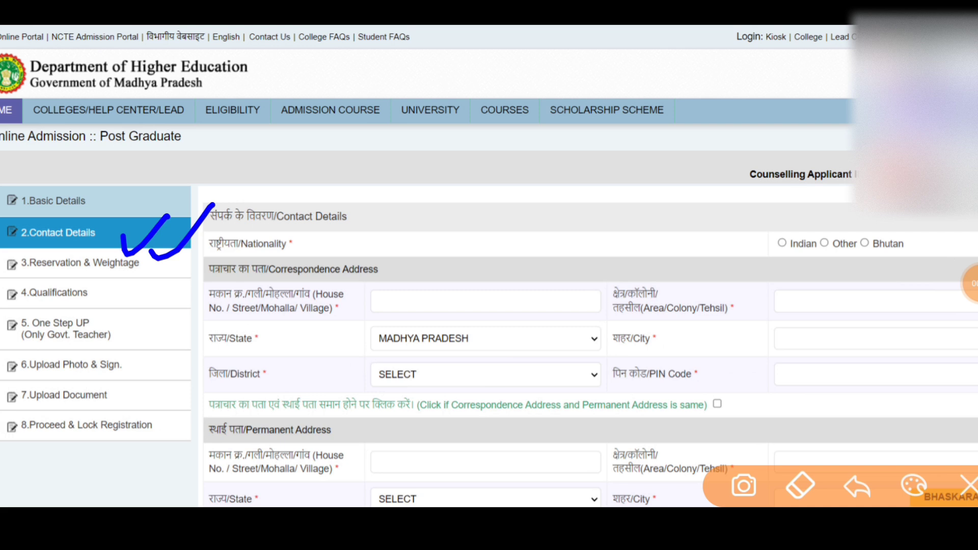
click(968, 485)
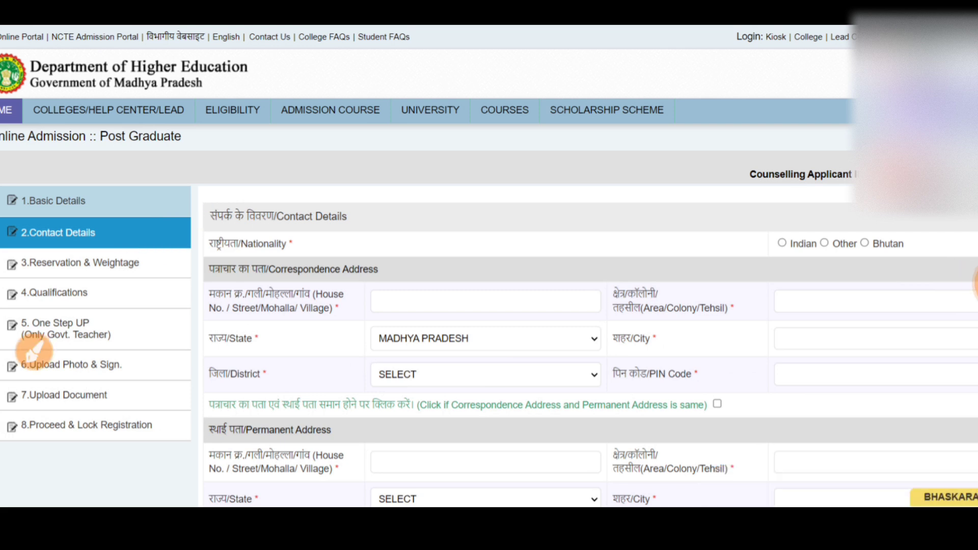
click(971, 282)
drag(757, 235, 840, 220)
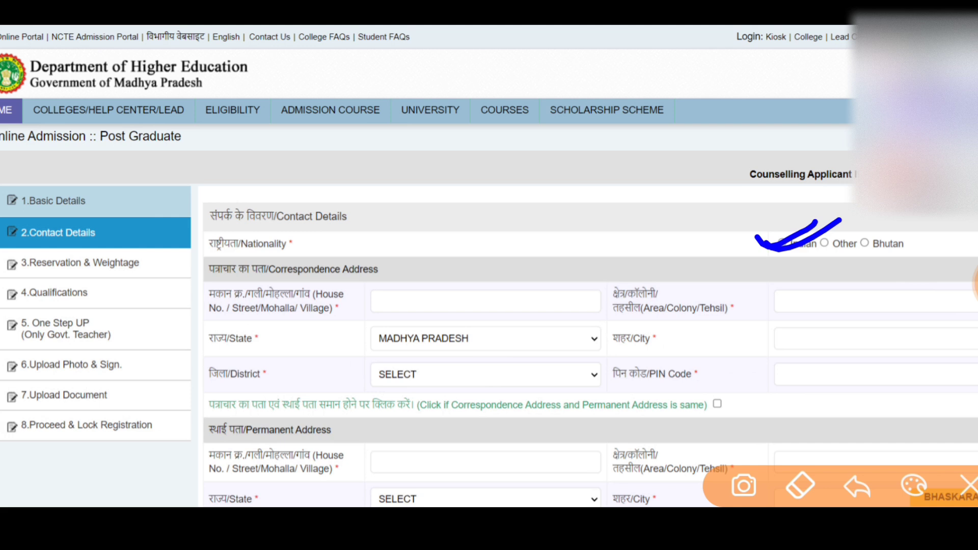
click(968, 485)
click(964, 284)
click(964, 284)
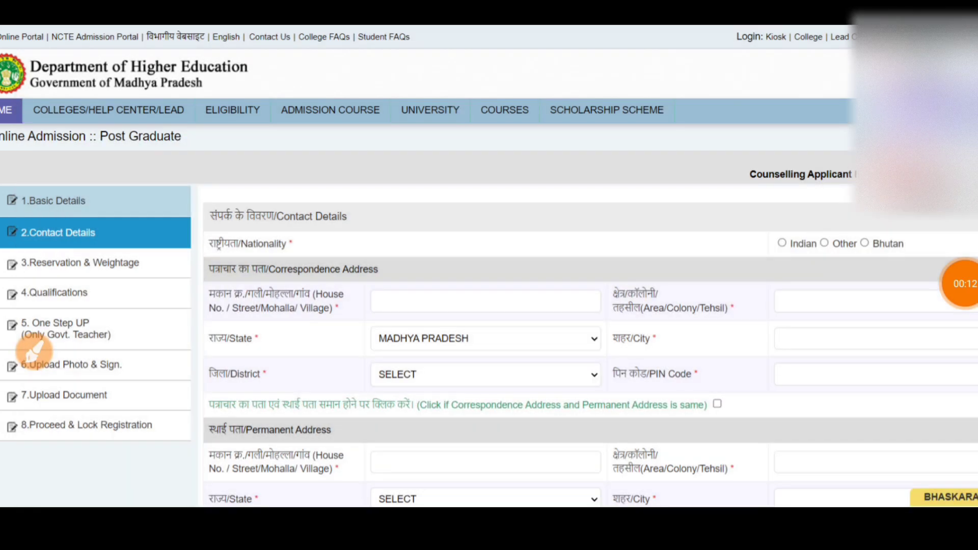
scroll(489, 265, down, 3)
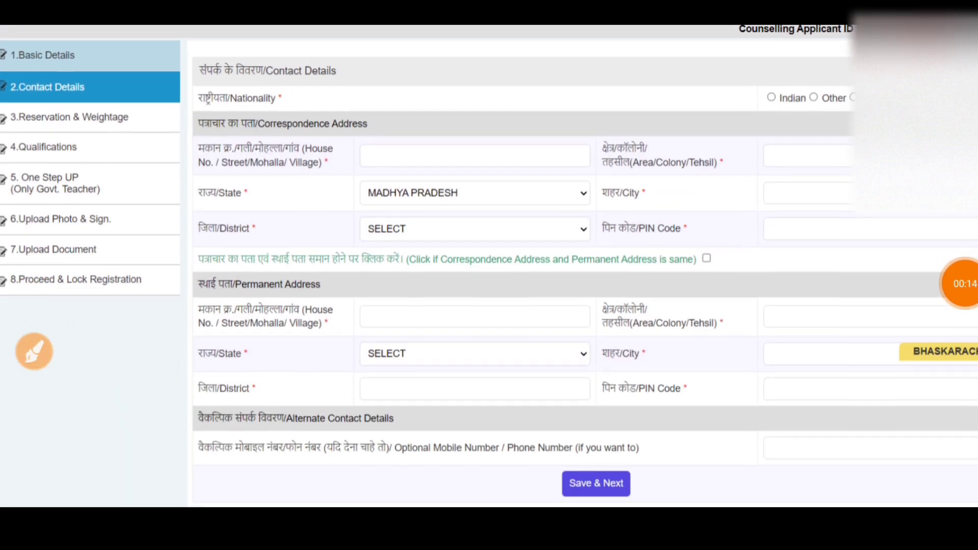
click(35, 351)
Draw strokes across the Contact Details fields to point them out.
mouse_move(193, 113)
mouse_down()
mouse_move(190, 211)
mouse_move(193, 109)
mouse_move(808, 106)
mouse_move(963, 259)
mouse_move(303, 252)
mouse_move(176, 388)
mouse_move(561, 429)
mouse_move(963, 413)
mouse_move(946, 265)
mouse_up()
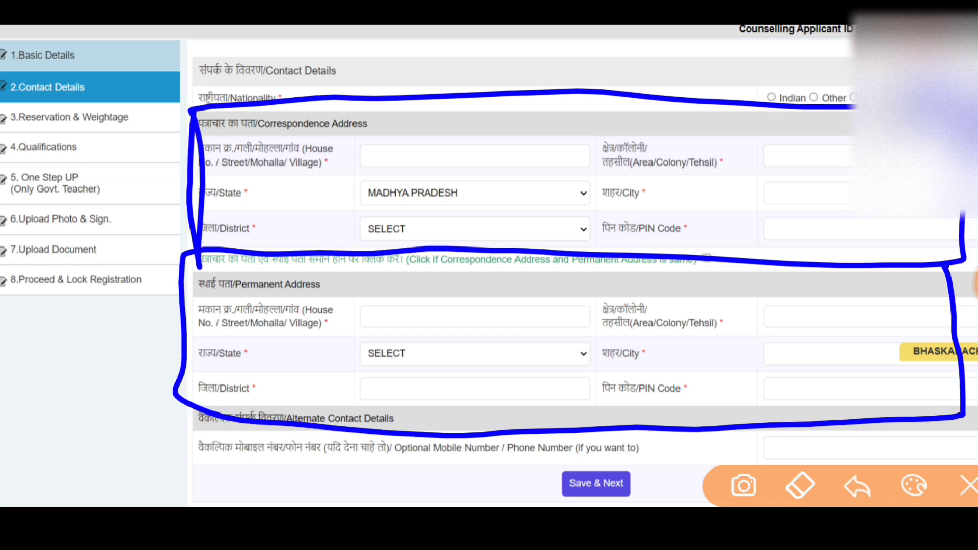
drag(381, 342, 434, 337)
drag(411, 372, 474, 328)
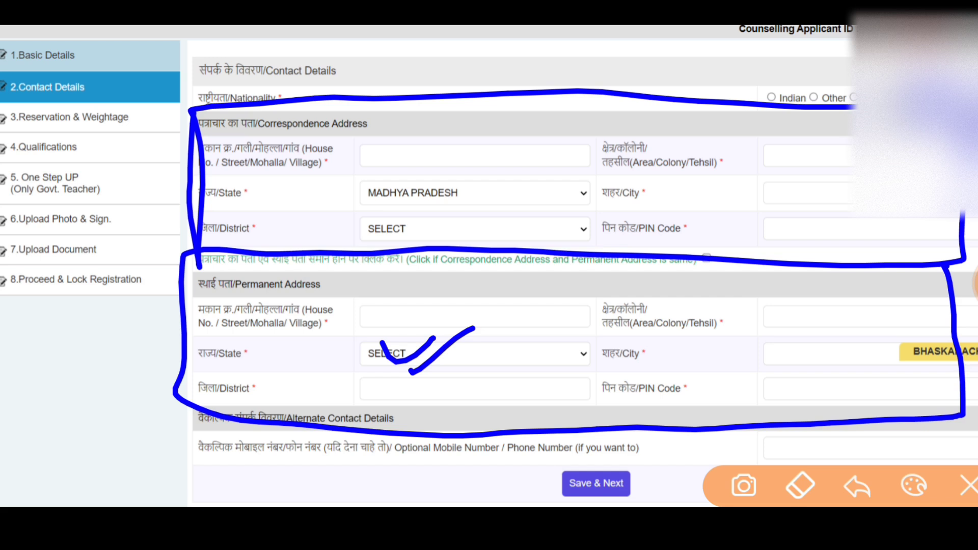
mouse_move(515, 359)
mouse_down()
mouse_move(509, 423)
mouse_move(489, 426)
mouse_up()
drag(532, 369, 532, 408)
drag(542, 349, 548, 405)
drag(525, 319, 553, 305)
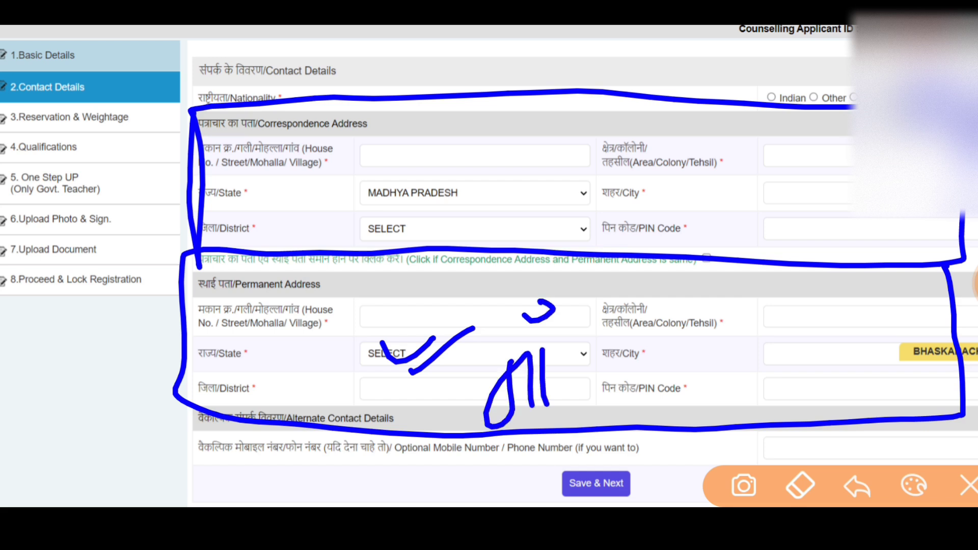
drag(591, 339, 598, 415)
drag(499, 353, 553, 330)
mouse_move(641, 196)
mouse_down()
mouse_move(662, 204)
mouse_move(635, 239)
mouse_up()
drag(678, 173, 686, 236)
mouse_move(731, 181)
mouse_down()
mouse_move(721, 216)
mouse_move(756, 214)
mouse_up()
mouse_move(779, 199)
mouse_down()
mouse_move(787, 214)
mouse_move(838, 191)
mouse_up()
drag(626, 190, 792, 162)
drag(494, 191, 522, 174)
drag(364, 198, 332, 324)
drag(319, 281, 380, 283)
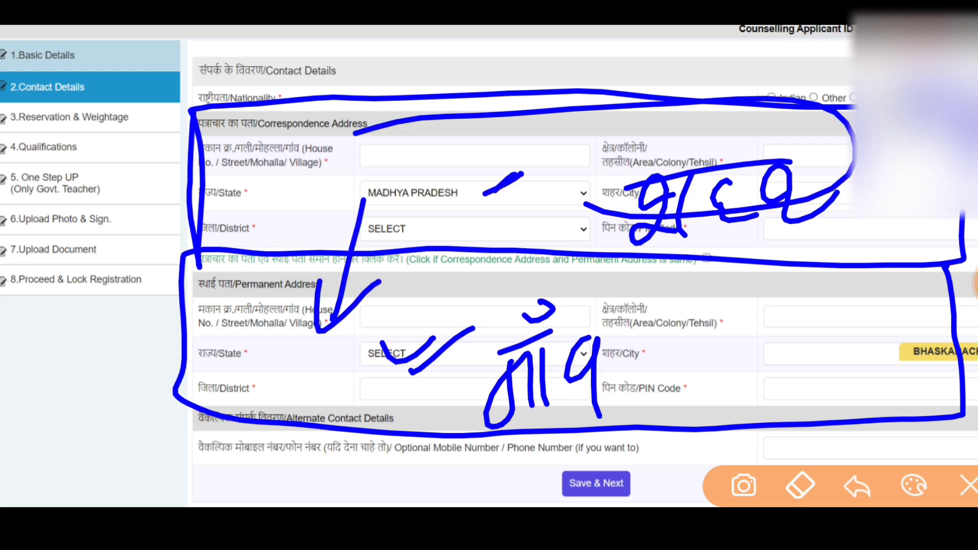
Mark a few final fields, then save contact details and continue to Reservation & Weightage.
click(968, 486)
click(34, 351)
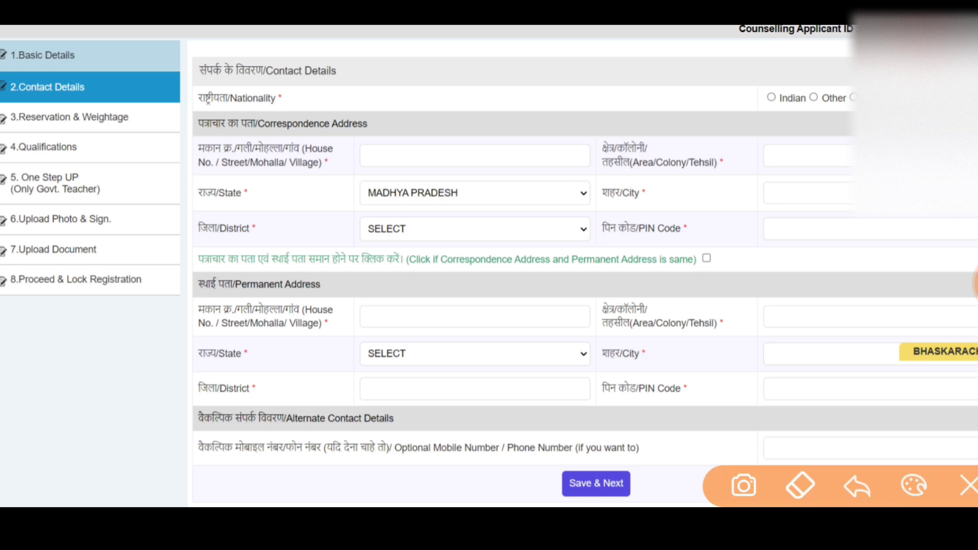
mouse_move(754, 245)
mouse_down()
mouse_move(668, 270)
mouse_move(713, 235)
mouse_move(692, 252)
mouse_up()
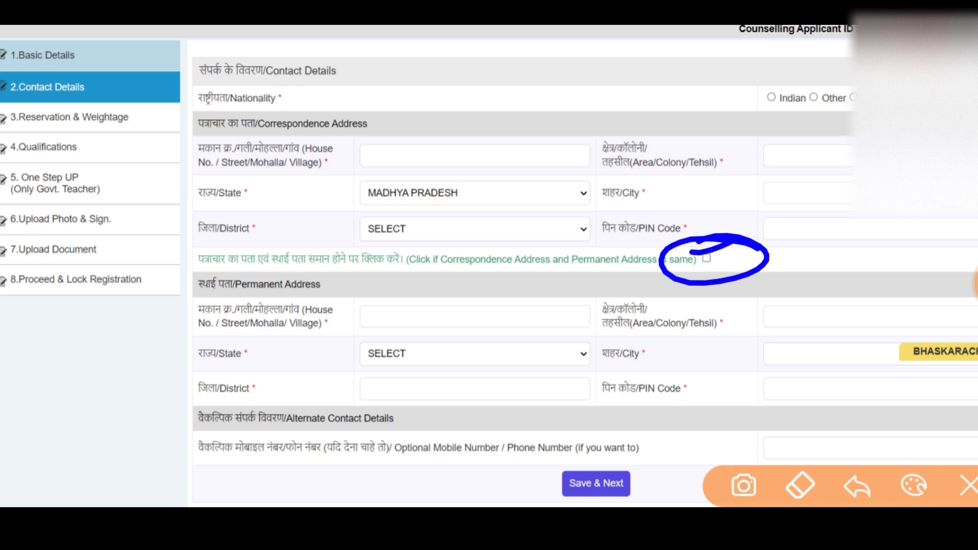
drag(833, 172, 805, 306)
mouse_move(791, 258)
mouse_down()
mouse_move(793, 285)
mouse_move(851, 271)
mouse_up()
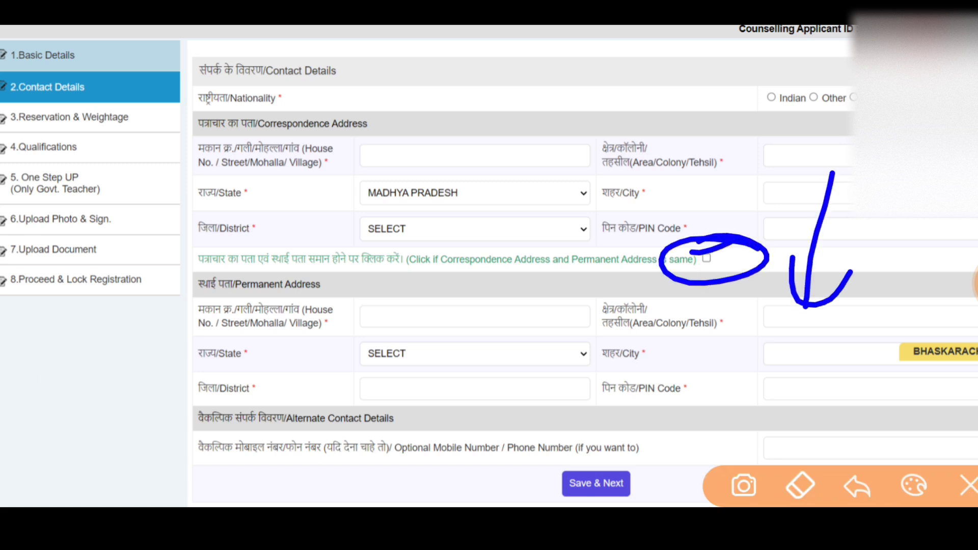
drag(627, 461, 698, 446)
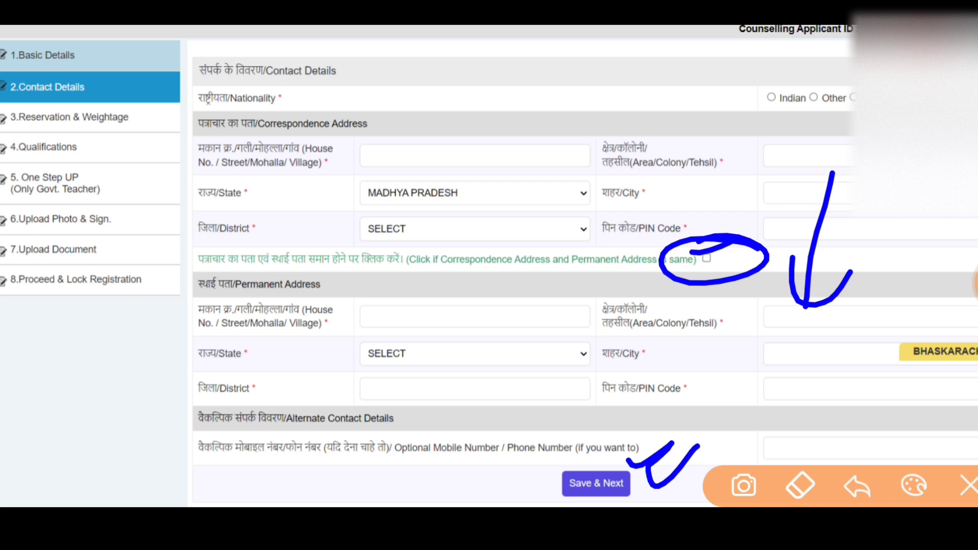
click(968, 485)
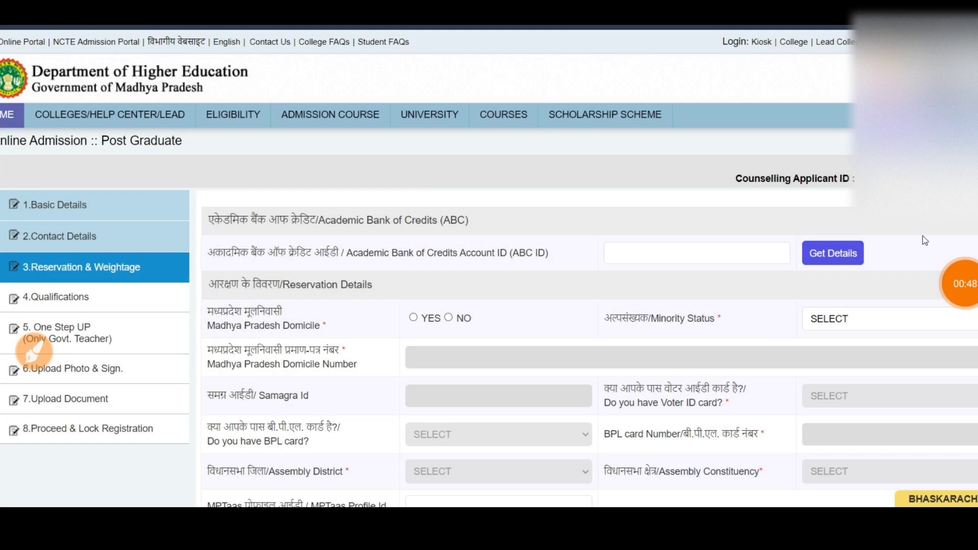
Point out the Academic Bank of Credits Account ID field on the Reservation & Weightage page.
drag(136, 268, 213, 250)
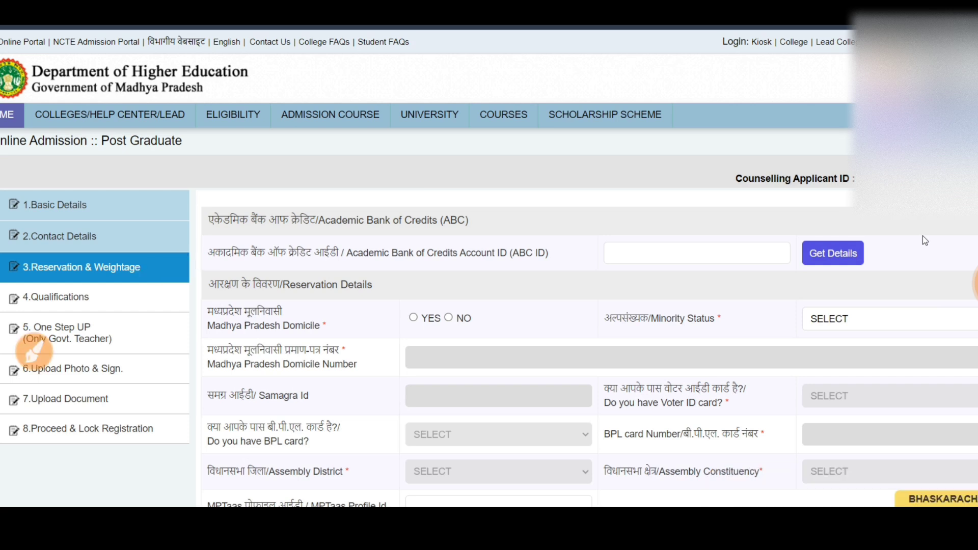
mouse_move(181, 215)
mouse_down()
mouse_move(182, 205)
mouse_move(906, 264)
mouse_move(400, 298)
mouse_move(172, 325)
mouse_up()
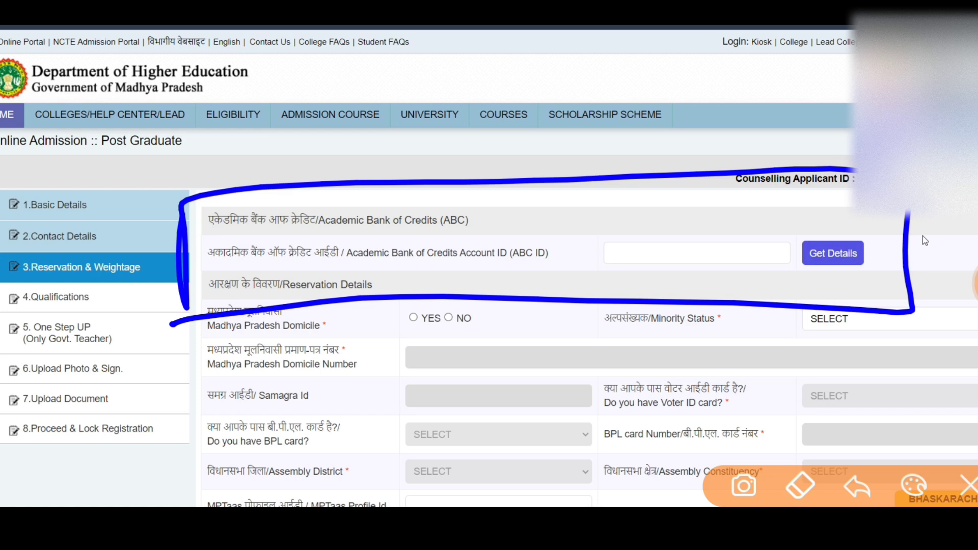
mouse_move(531, 221)
mouse_down()
mouse_move(541, 234)
mouse_move(618, 215)
mouse_move(896, 301)
mouse_move(601, 304)
mouse_move(599, 266)
mouse_move(910, 297)
mouse_up()
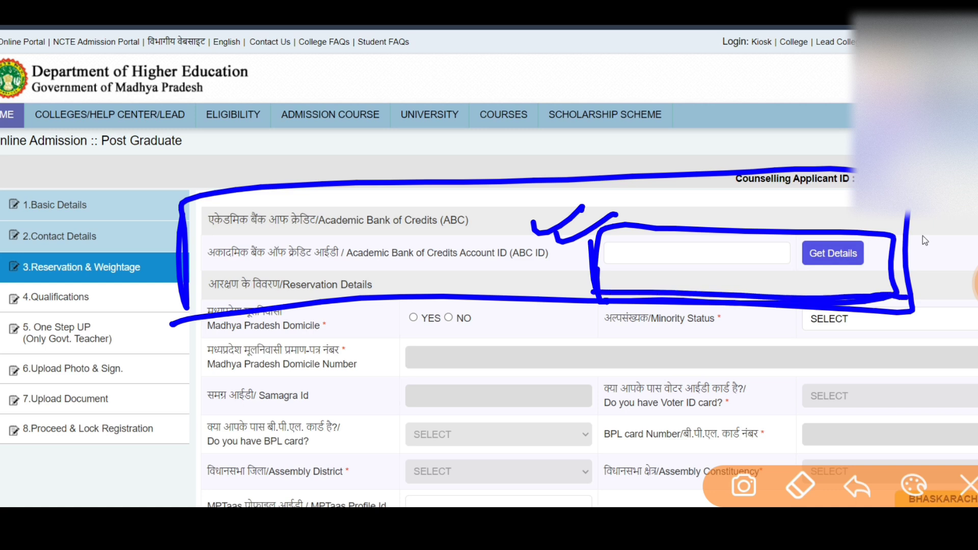
mouse_move(483, 265)
mouse_down()
mouse_move(527, 245)
mouse_move(537, 254)
mouse_up()
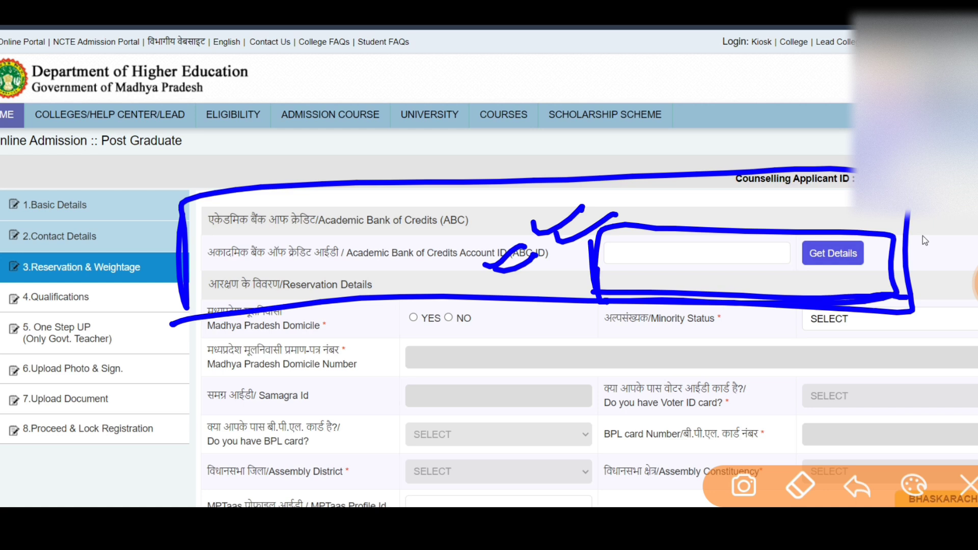
click(968, 485)
click(34, 351)
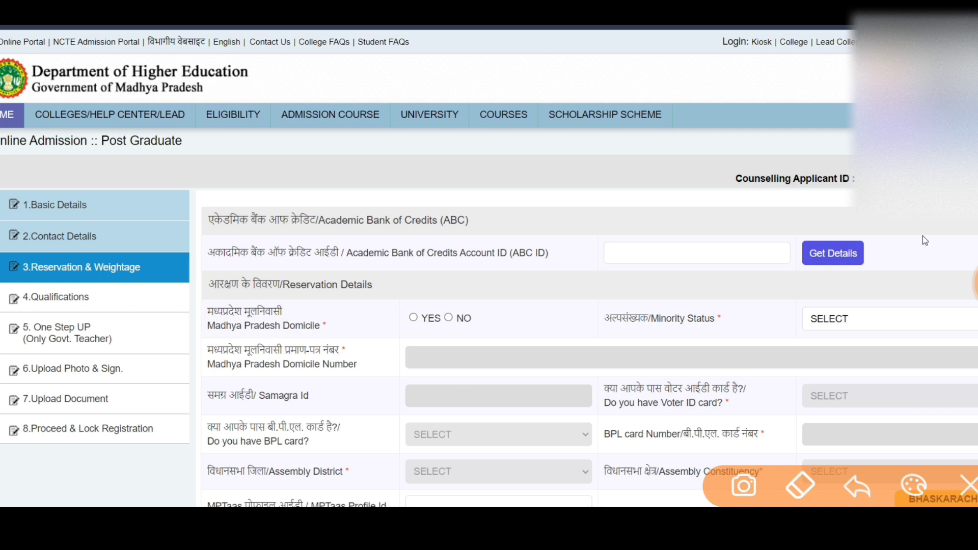
Mark the ABC ID entry and Get Details area with on-screen strokes.
mouse_move(512, 205)
mouse_down()
mouse_move(175, 227)
mouse_move(181, 246)
mouse_up()
drag(383, 342, 412, 334)
drag(449, 326, 462, 313)
drag(427, 364, 475, 340)
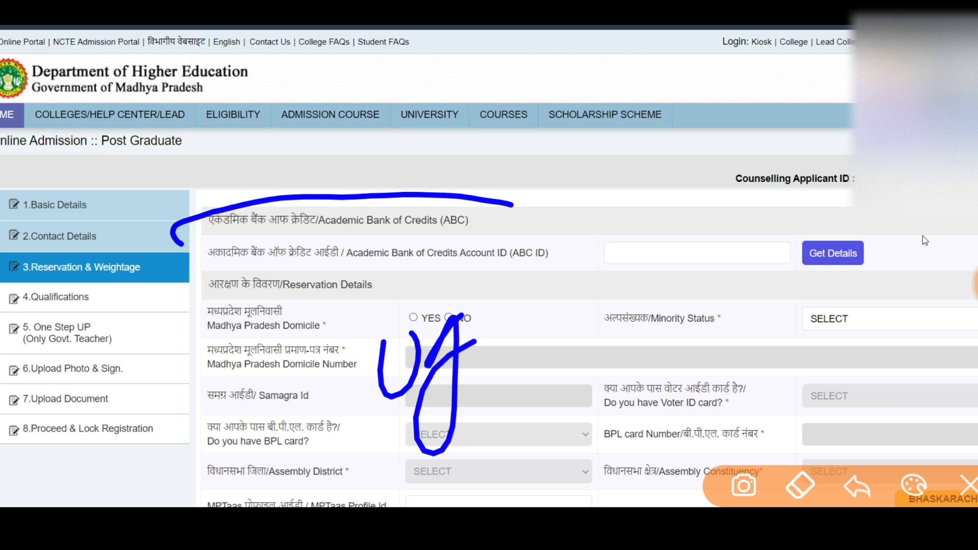
click(969, 485)
click(34, 351)
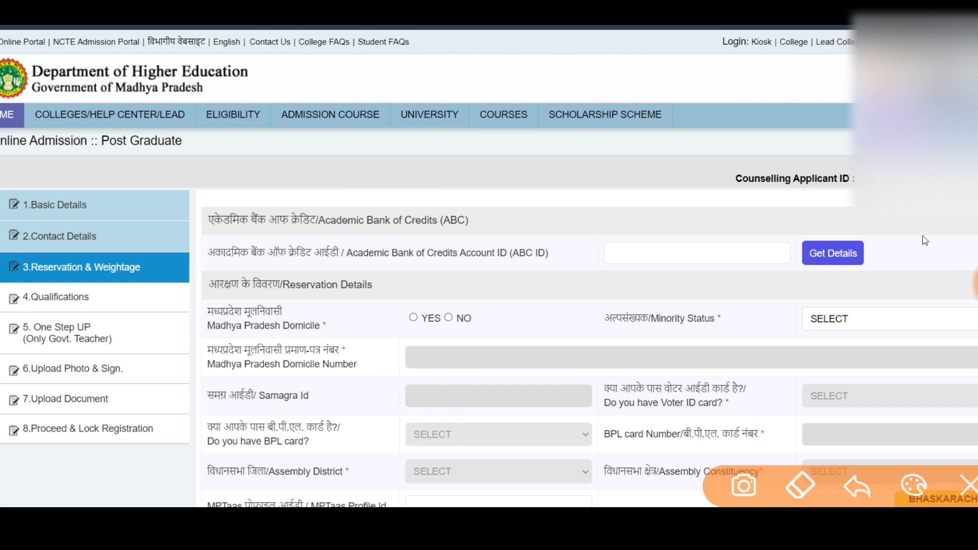
mouse_move(368, 332)
mouse_down()
mouse_move(388, 357)
mouse_move(357, 332)
mouse_up()
mouse_move(528, 197)
mouse_down()
mouse_move(278, 180)
mouse_move(483, 294)
mouse_move(497, 187)
mouse_move(459, 188)
mouse_up()
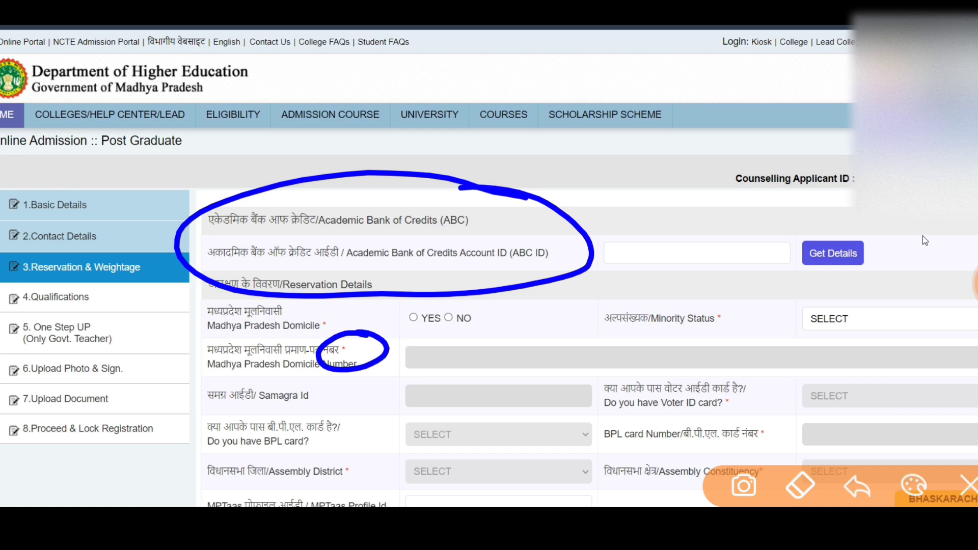
drag(567, 330, 591, 357)
mouse_move(575, 298)
mouse_down()
mouse_move(551, 311)
mouse_move(573, 305)
mouse_up()
mouse_move(668, 334)
mouse_down()
mouse_move(695, 285)
mouse_move(734, 311)
mouse_up()
mouse_move(744, 321)
mouse_down()
mouse_move(762, 286)
mouse_move(828, 278)
mouse_move(785, 377)
mouse_up()
Highlight the fetched DigiLocker and NAD academic details after ABC ID verification.
mouse_move(869, 267)
mouse_down()
mouse_move(754, 367)
mouse_move(724, 265)
mouse_up()
drag(644, 155, 672, 238)
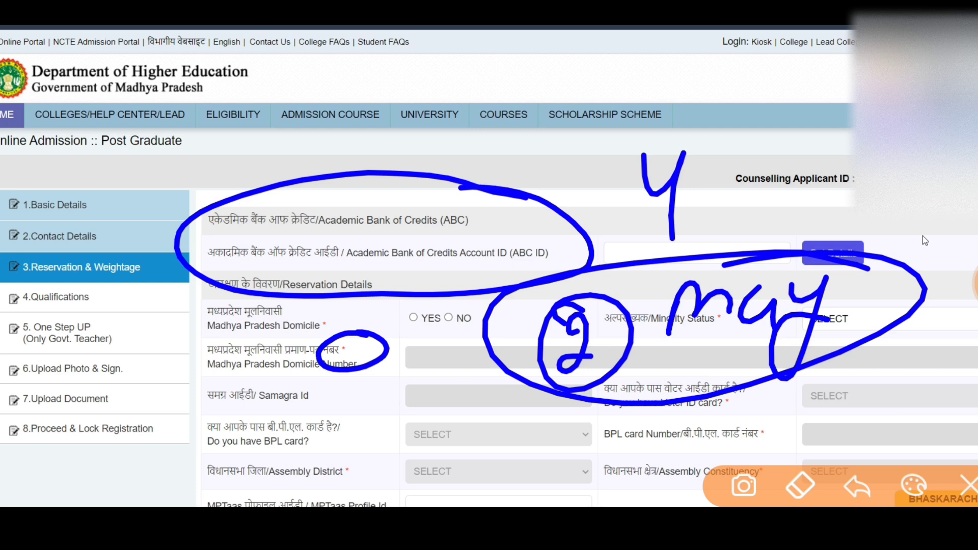
drag(500, 214, 593, 190)
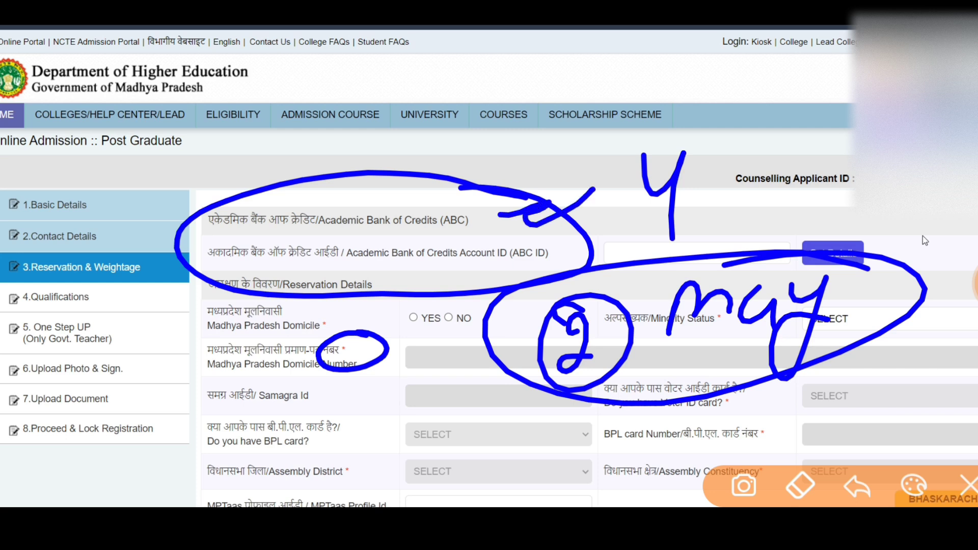
mouse_move(239, 204)
mouse_down()
mouse_move(825, 301)
mouse_move(639, 161)
mouse_move(663, 162)
mouse_up()
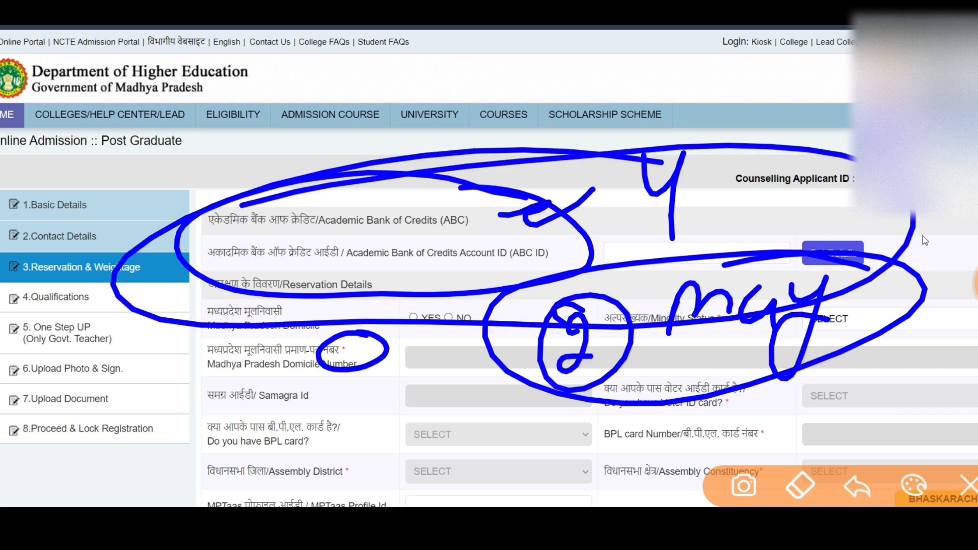
mouse_move(497, 206)
mouse_down()
mouse_move(476, 235)
mouse_move(515, 229)
mouse_up()
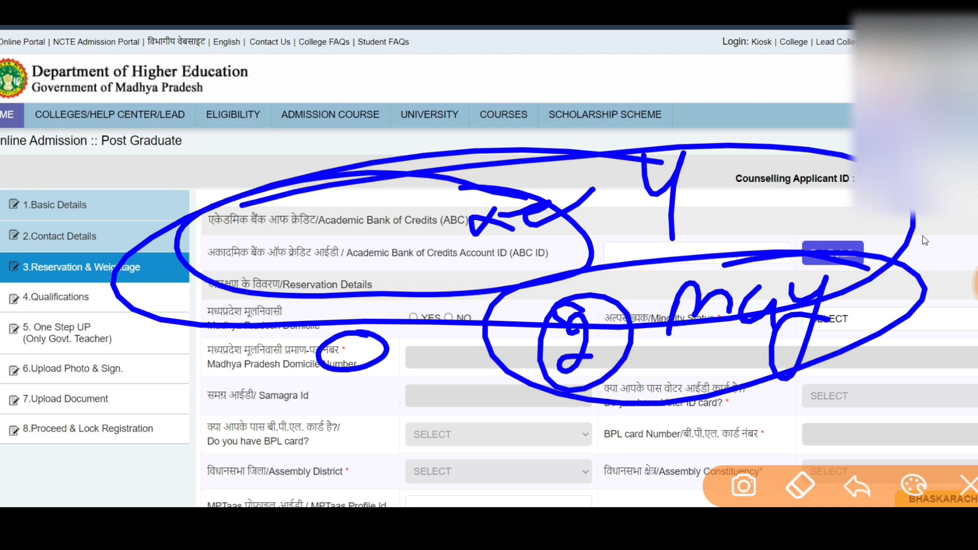
drag(460, 213, 469, 227)
drag(523, 199, 520, 219)
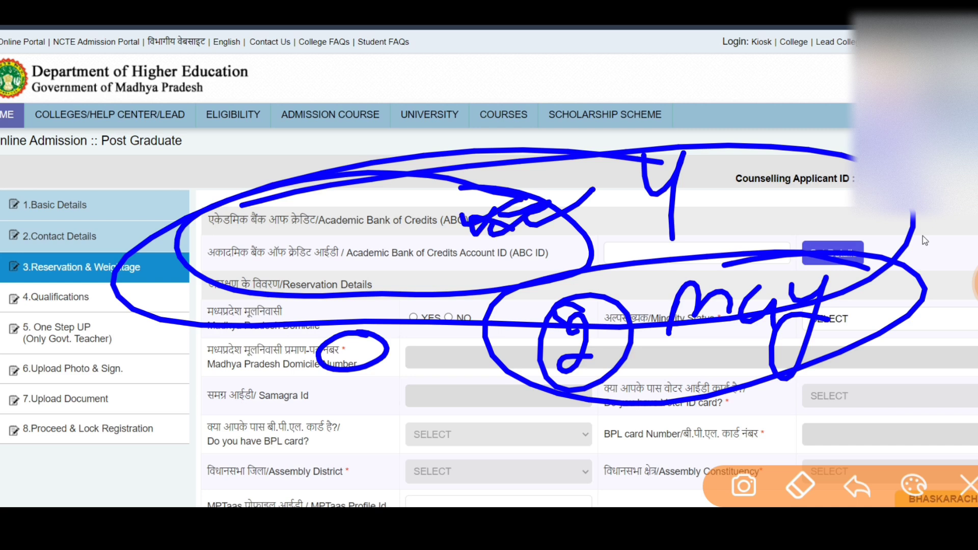
click(968, 485)
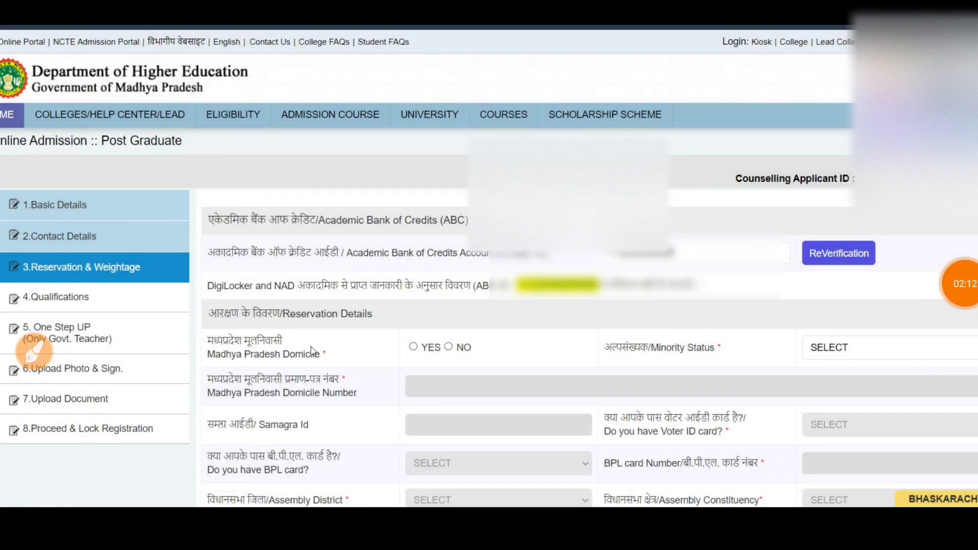
click(448, 347)
scroll(451, 349, down, 2)
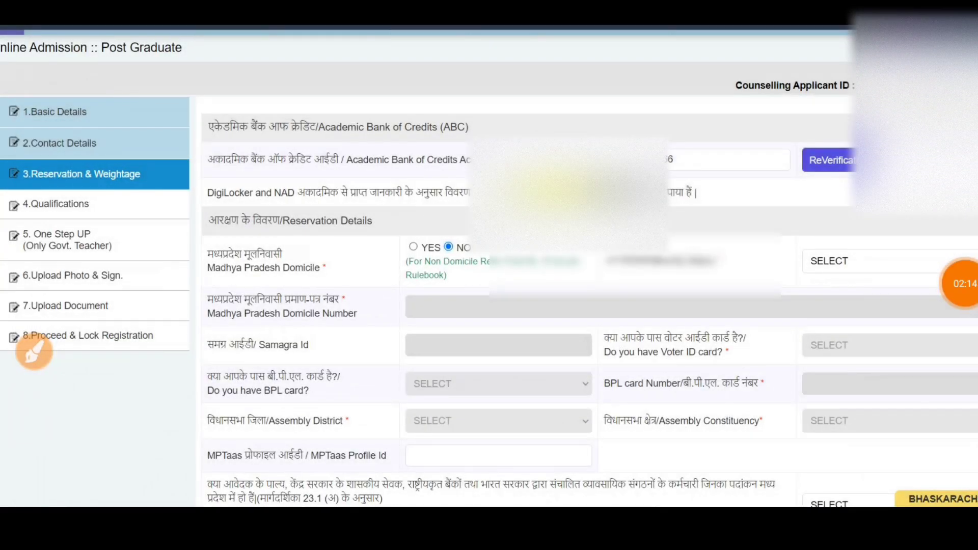
click(34, 352)
drag(188, 197, 869, 212)
drag(693, 173, 856, 203)
drag(494, 160, 321, 216)
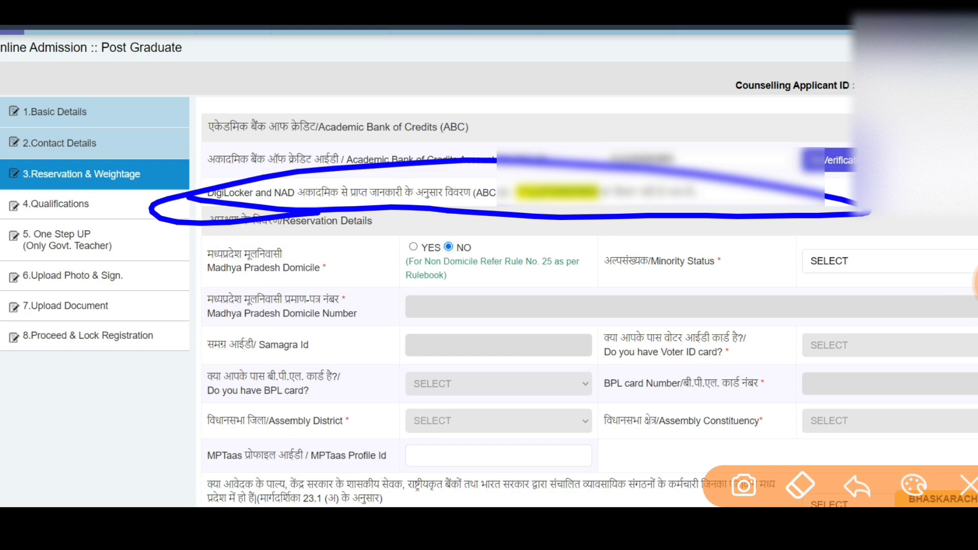
drag(152, 309, 209, 269)
drag(187, 306, 241, 270)
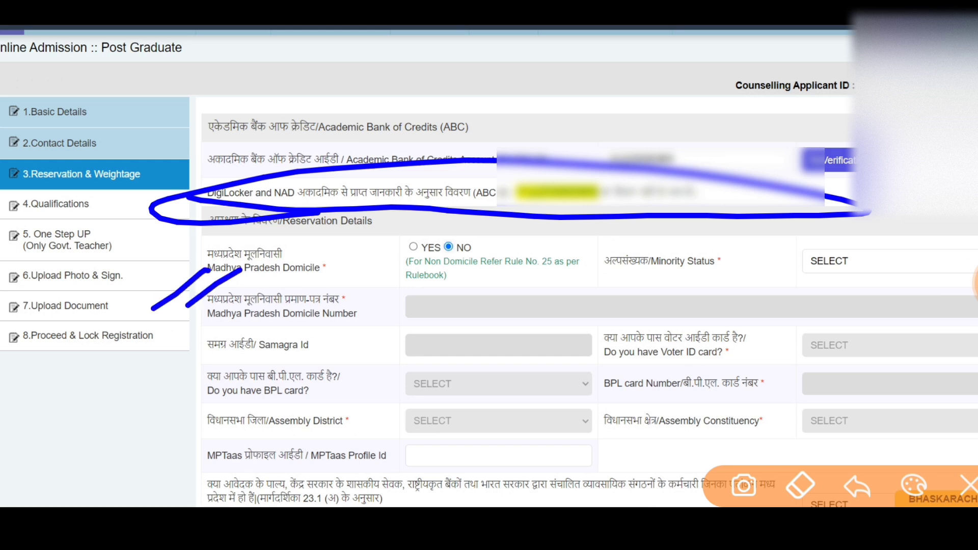
drag(403, 283, 408, 339)
mouse_move(402, 296)
mouse_down()
mouse_move(452, 282)
mouse_move(977, 275)
mouse_move(829, 444)
mouse_move(387, 464)
mouse_up()
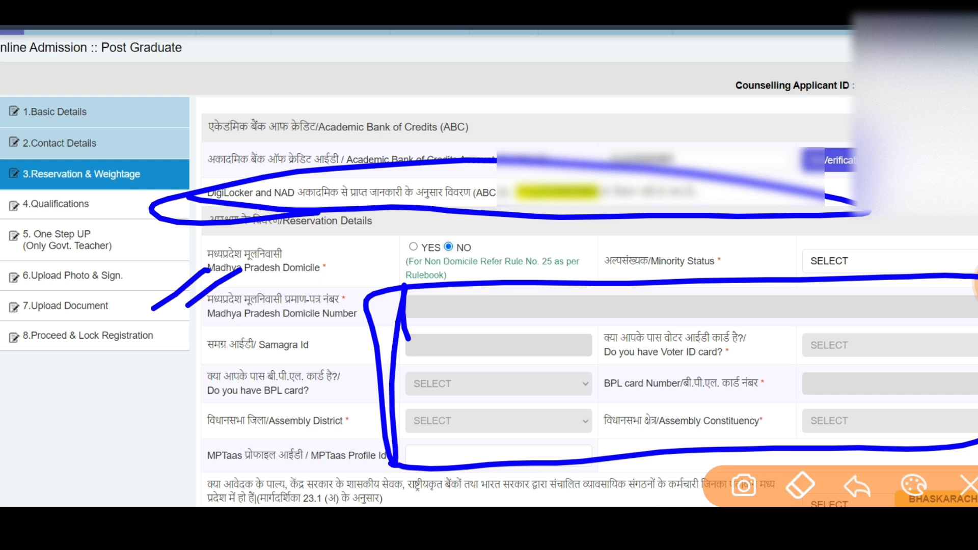
mouse_move(340, 253)
mouse_down()
mouse_move(389, 227)
mouse_move(392, 240)
mouse_up()
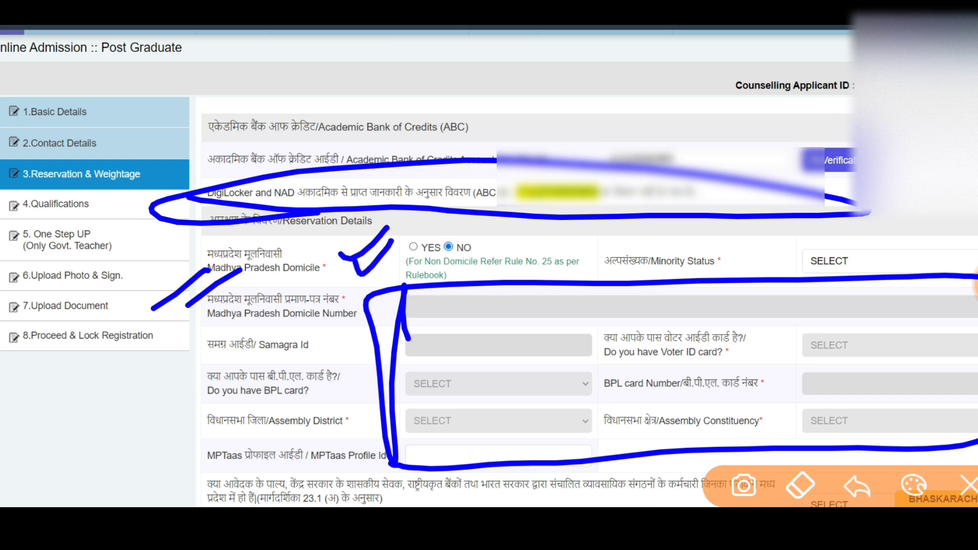
mouse_move(398, 433)
mouse_down()
mouse_move(515, 285)
mouse_move(592, 458)
mouse_up()
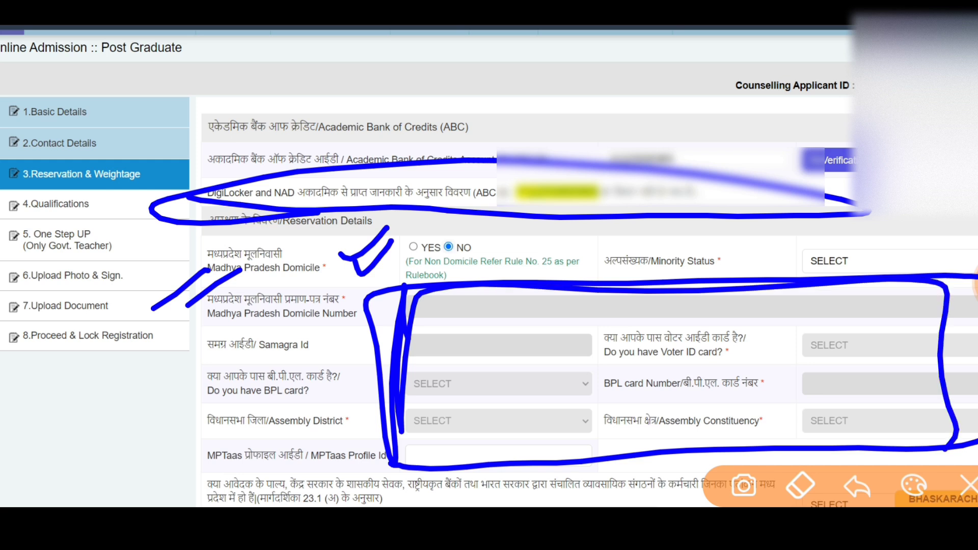
click(968, 485)
Mark the applicant as a Madhya Pradesh domicile with NON-MINORITY status.
click(968, 283)
scroll(518, 321, down, 1)
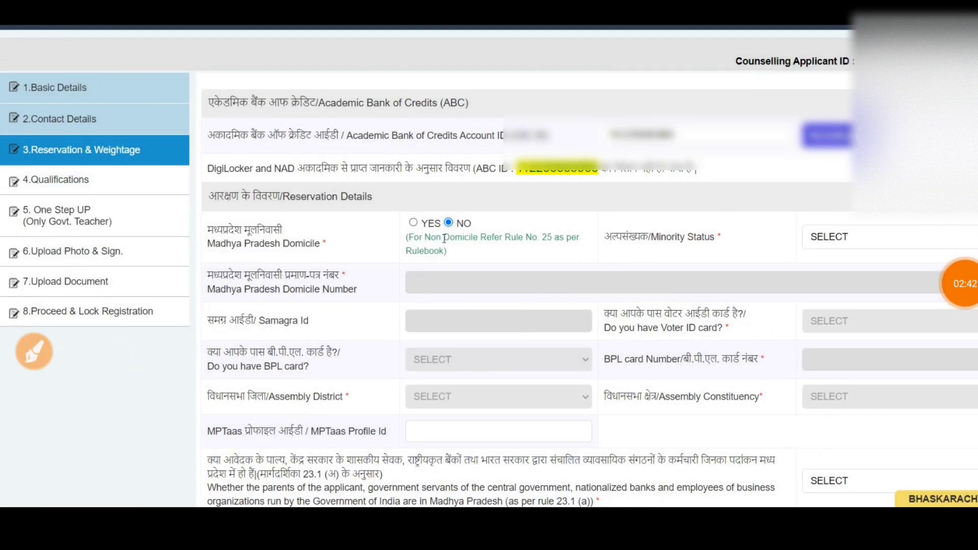
click(413, 222)
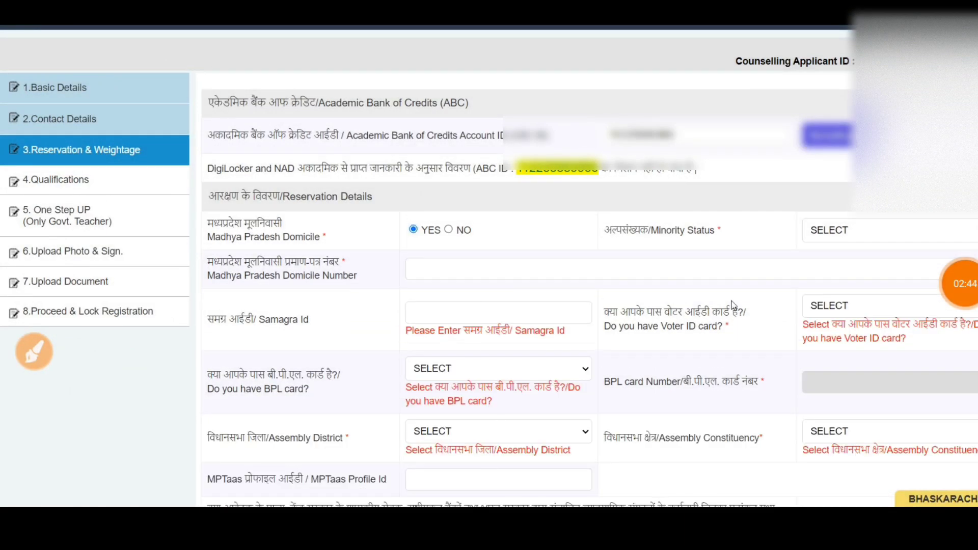
click(840, 230)
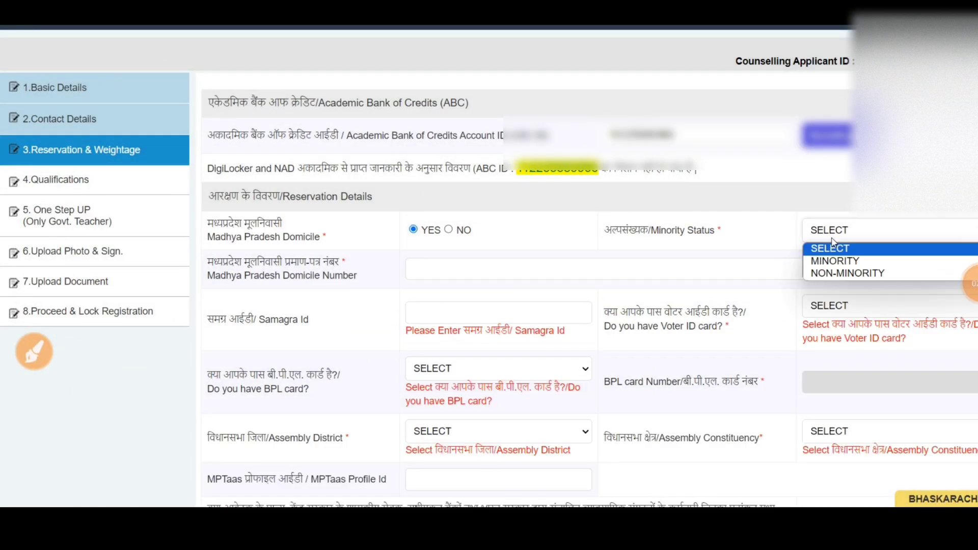
click(838, 273)
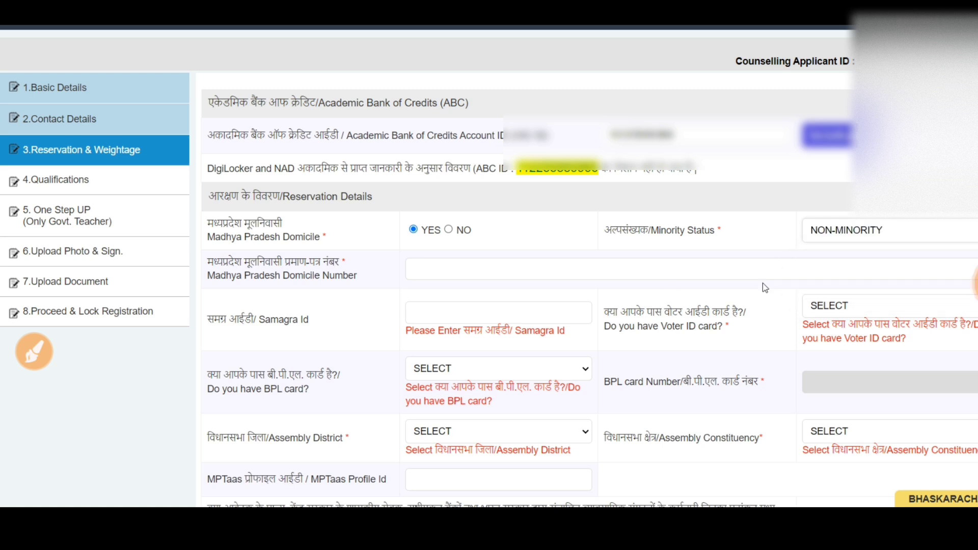
Enter the domicile certificate number and the Samagra Id.
click(448, 271)
click(476, 316)
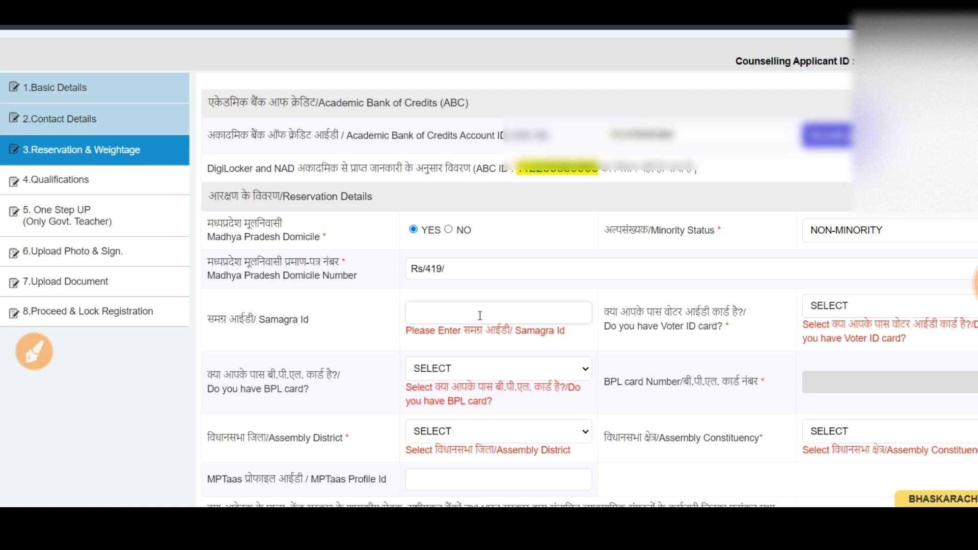
text(00000000)
Answer YES for having a voter ID card.
click(863, 312)
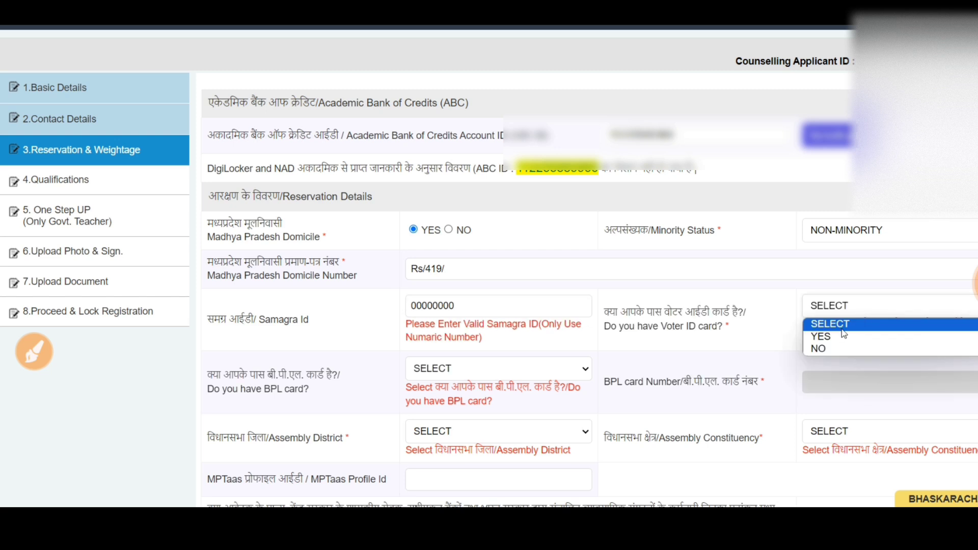
click(843, 335)
click(842, 308)
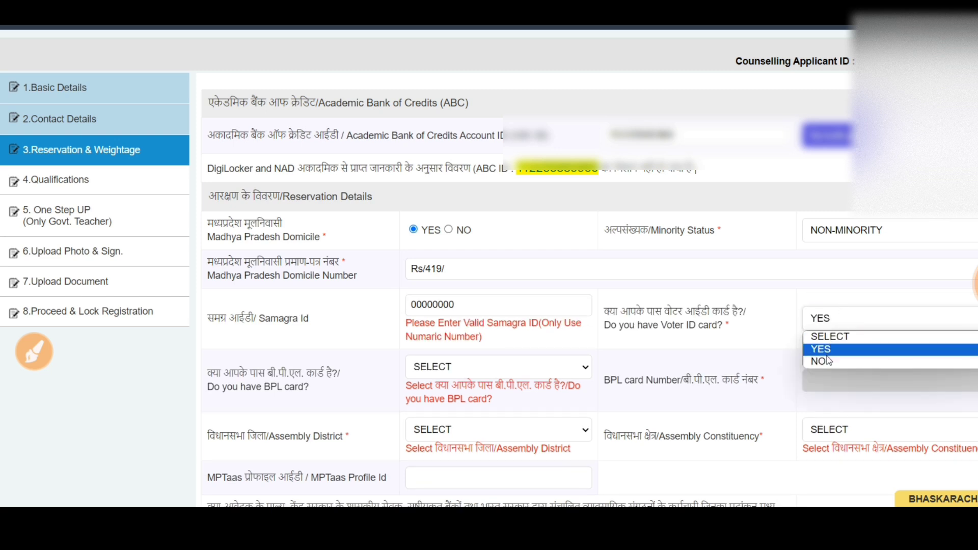
click(829, 362)
click(832, 321)
click(818, 349)
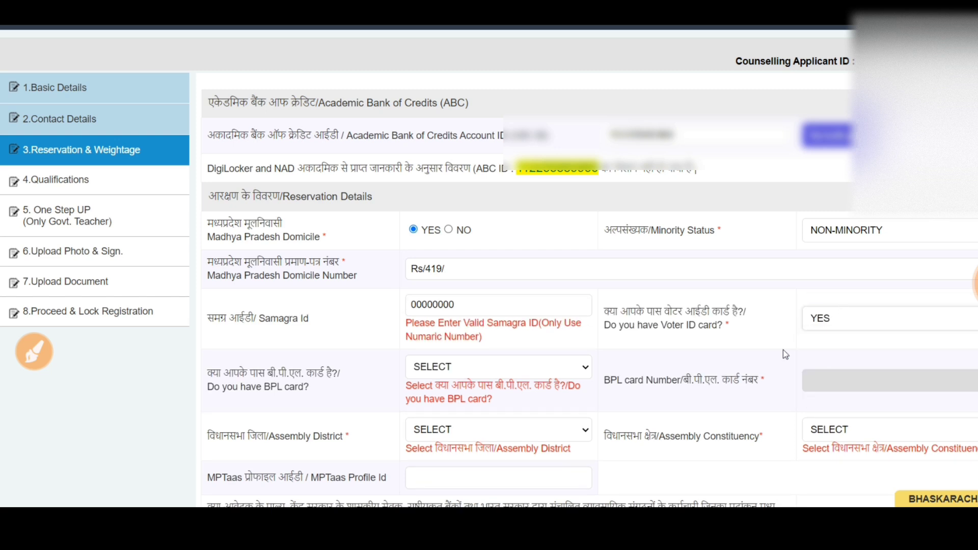
Answer NO for having a BPL card.
click(428, 368)
click(437, 393)
click(442, 376)
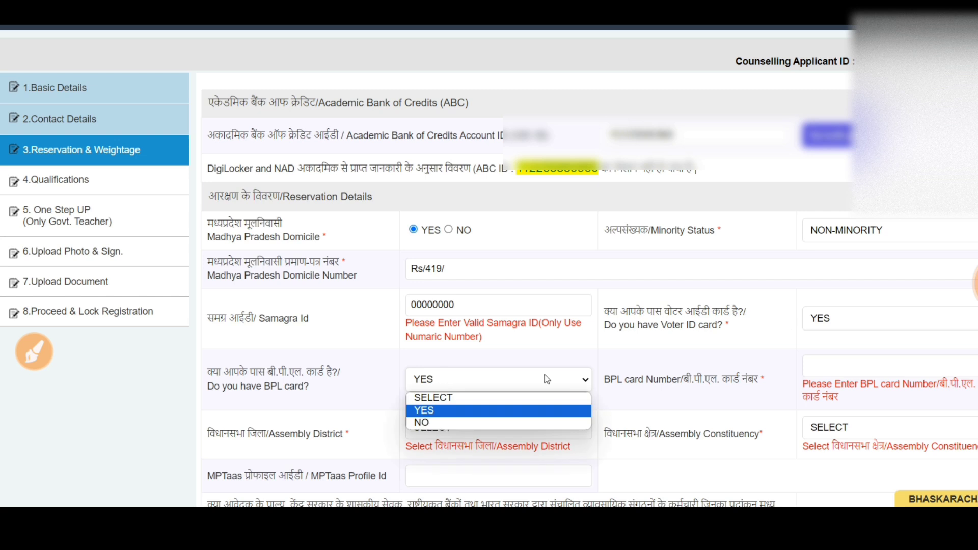
click(546, 377)
click(458, 386)
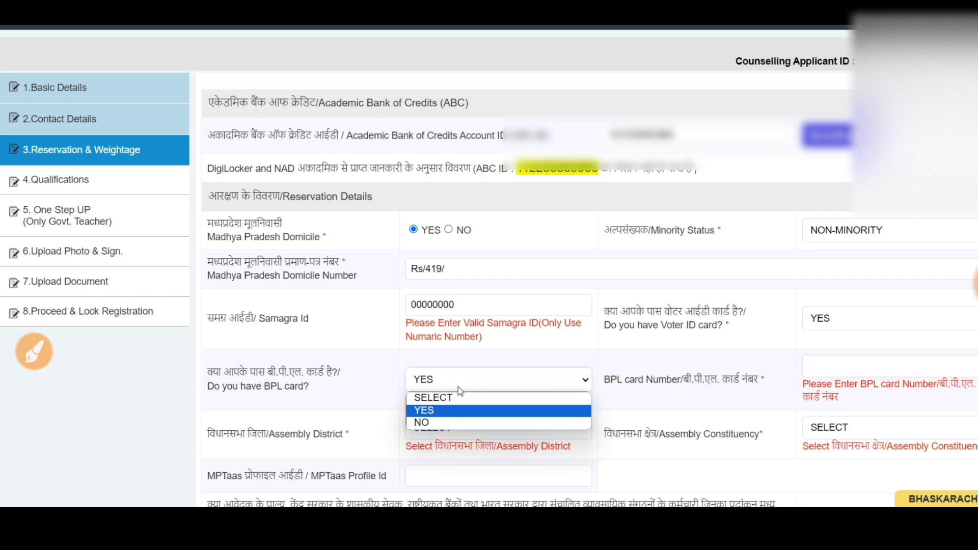
click(447, 422)
Choose INDORE as assembly district and INDORE-1 as assembly constituency.
click(518, 414)
scroll(484, 384, down, 1)
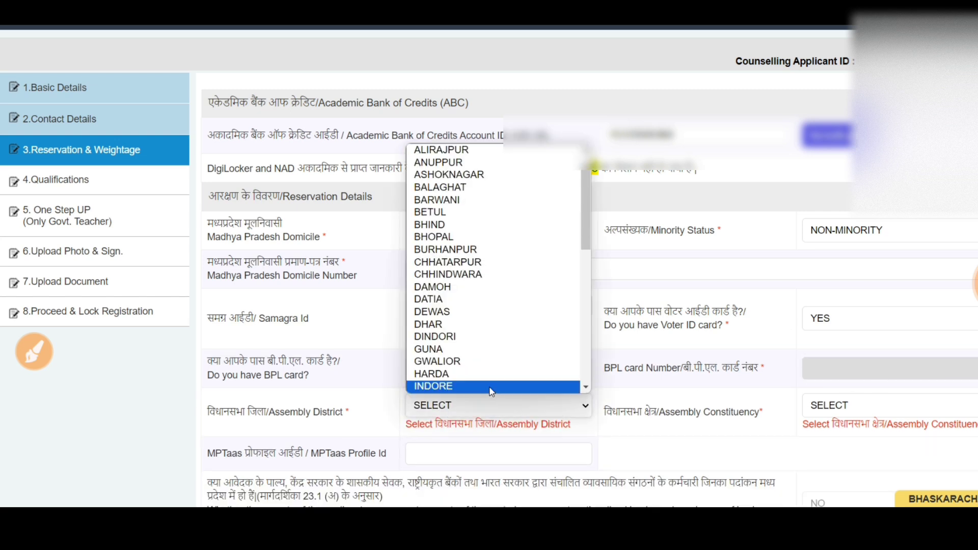
click(484, 384)
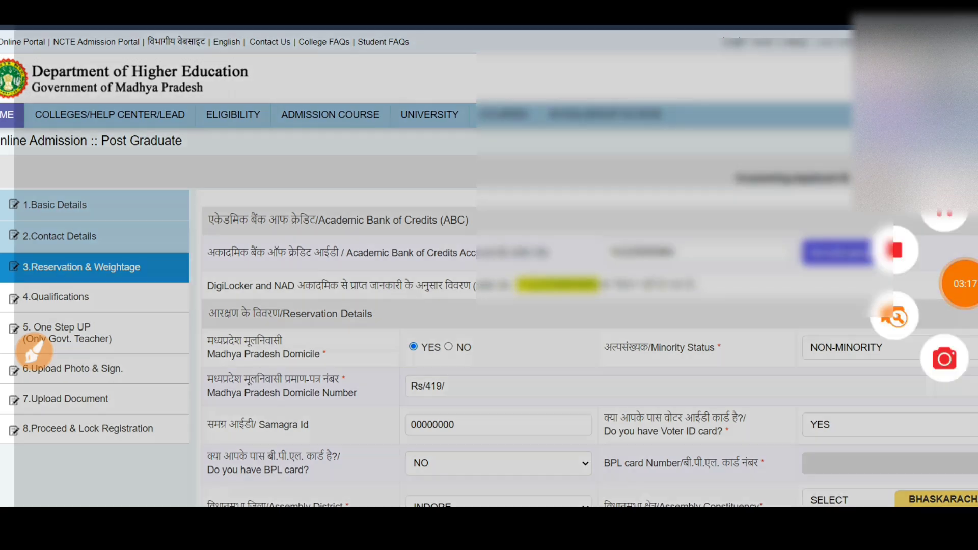
scroll(611, 408, down, 3)
click(866, 328)
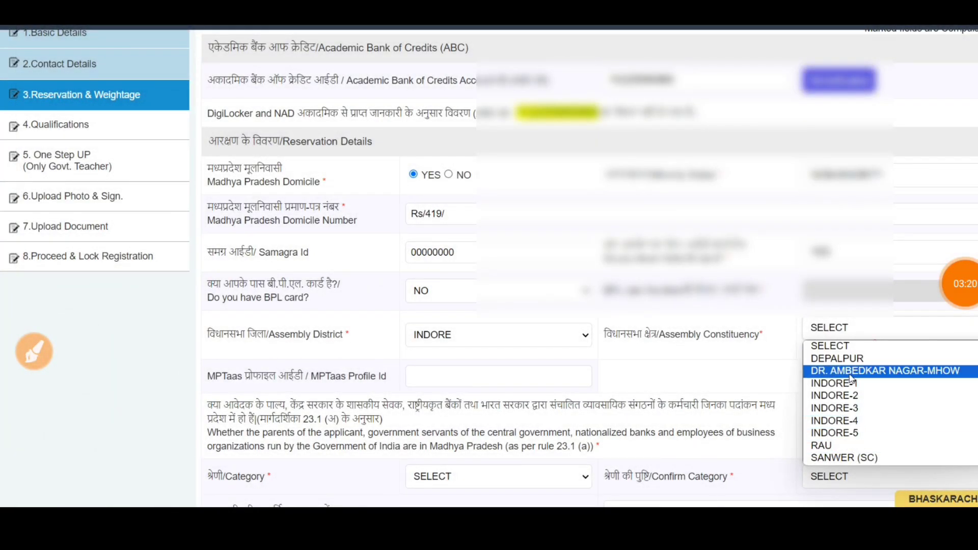
click(850, 383)
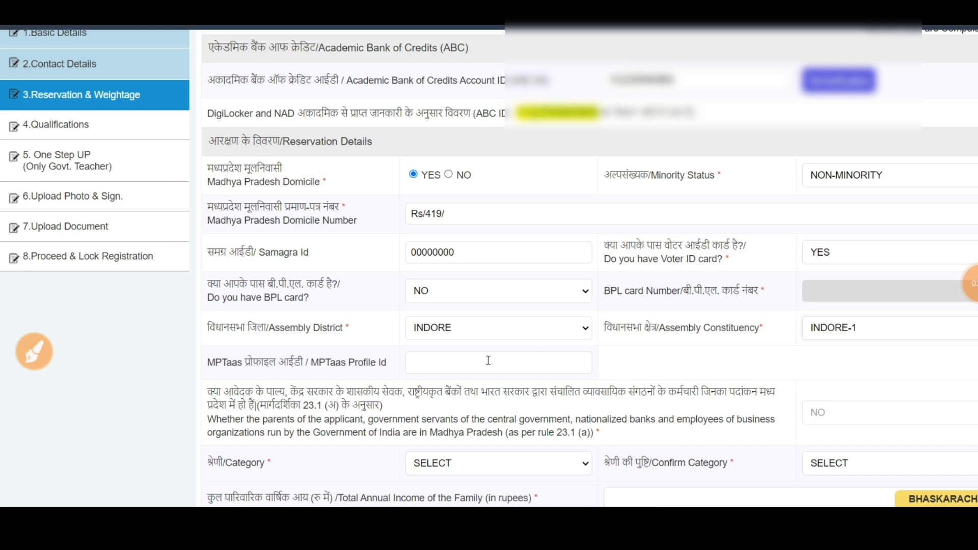
Focus the MPTaas Profile Id field and bring up the category choices.
click(419, 366)
click(481, 463)
click(482, 462)
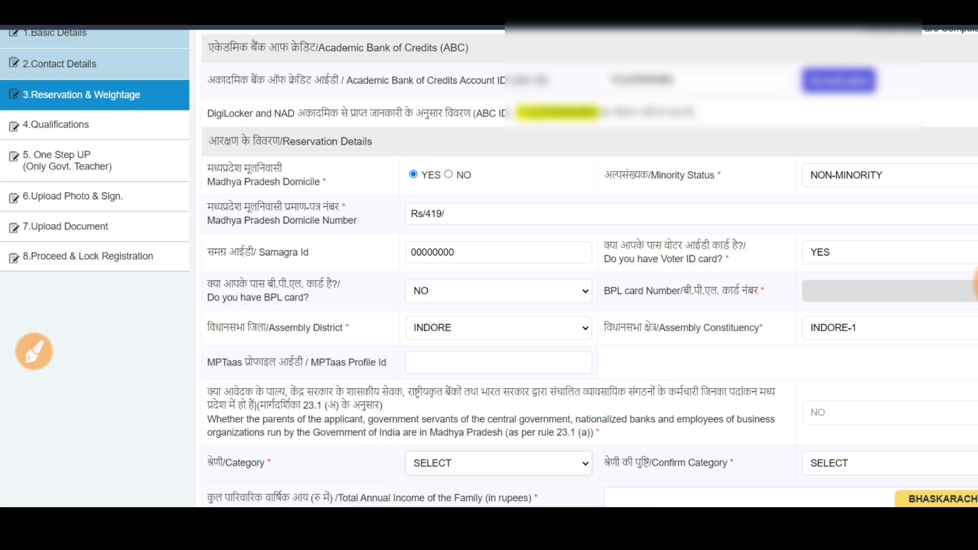
scroll(481, 356, down, 4)
click(474, 242)
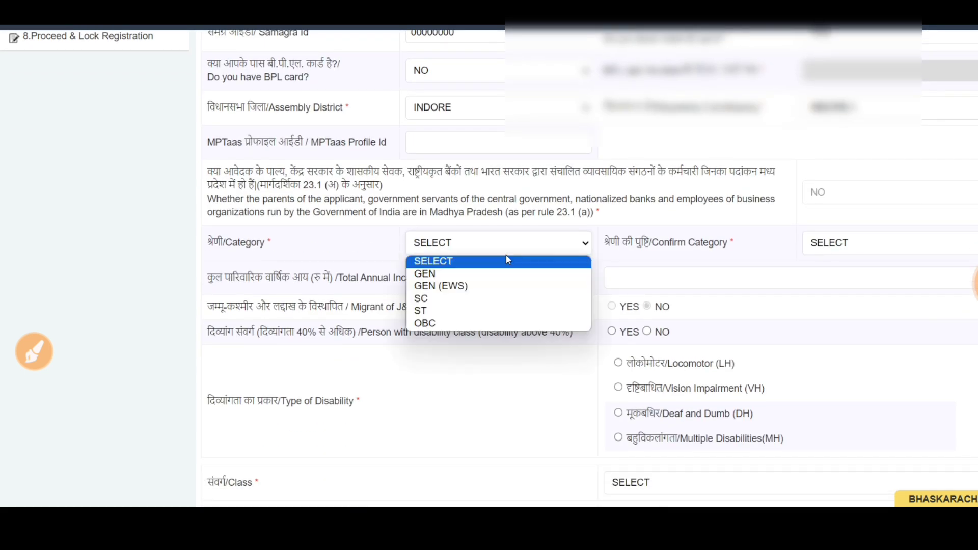
Set Category and Confirm Category to GEN, then try GEN (EWS) for both.
click(470, 276)
click(826, 264)
click(815, 297)
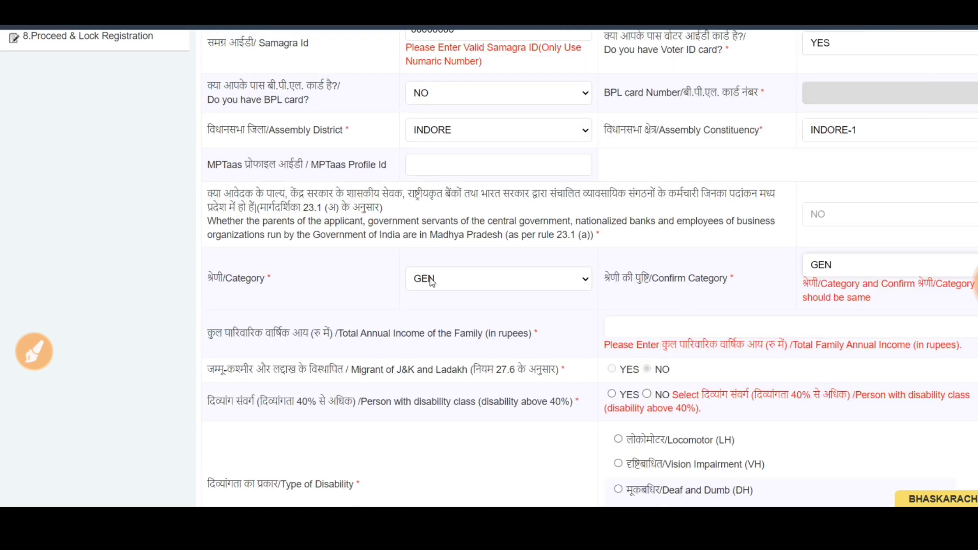
click(484, 279)
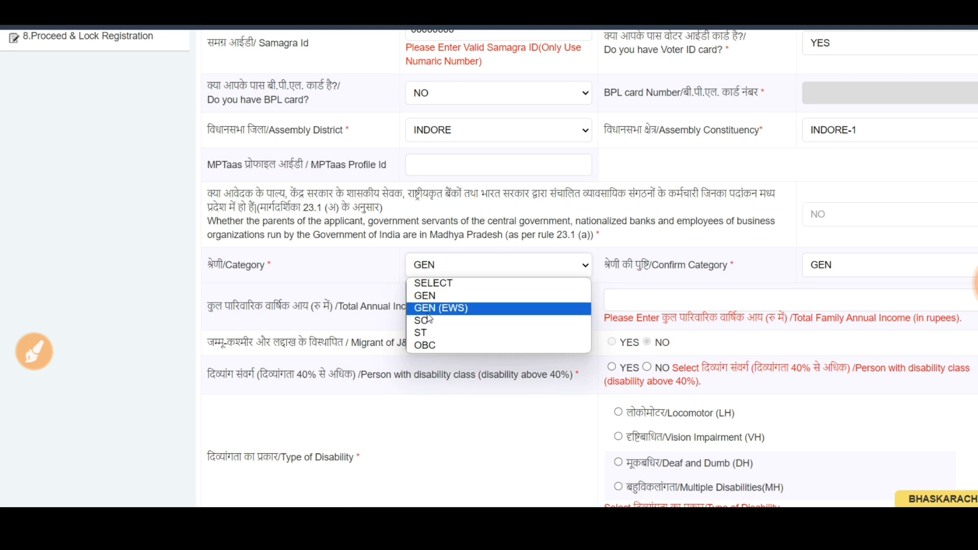
click(448, 306)
click(877, 267)
click(815, 308)
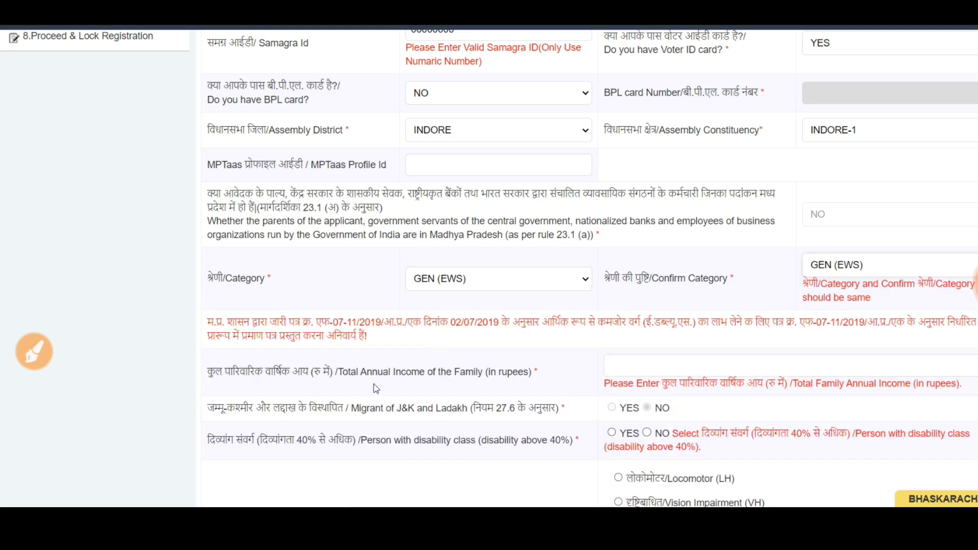
Try OBC for both category fields and toggle the above-eight-lakh income answer.
click(484, 289)
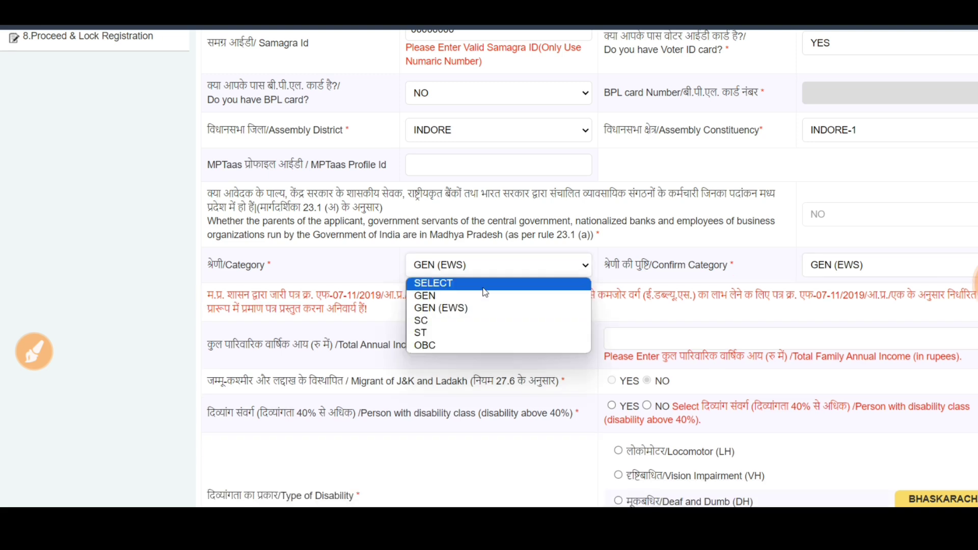
click(439, 347)
click(881, 281)
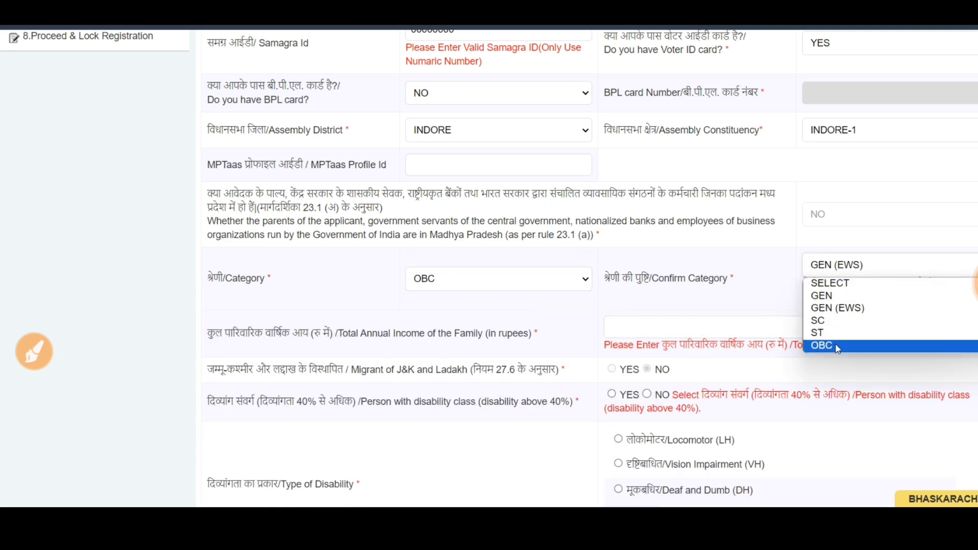
click(823, 343)
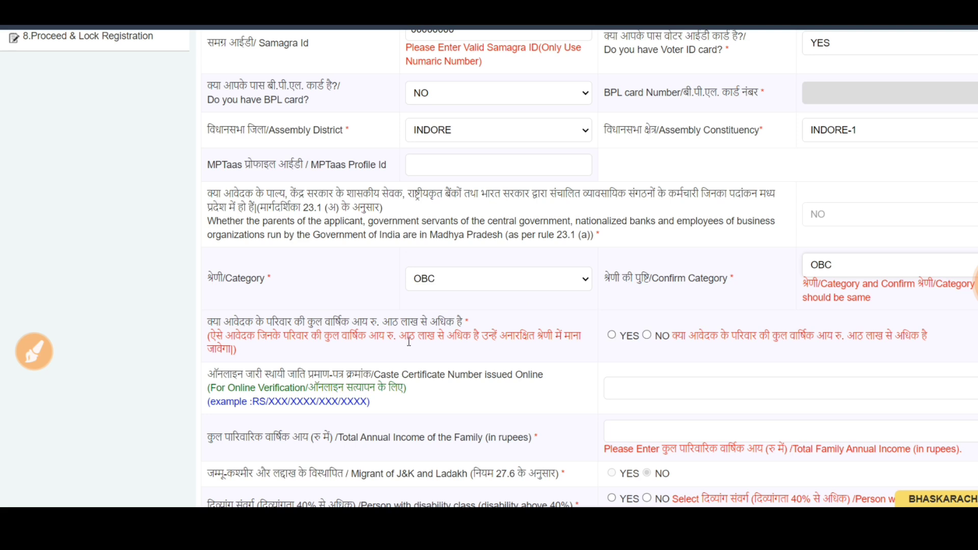
click(214, 323)
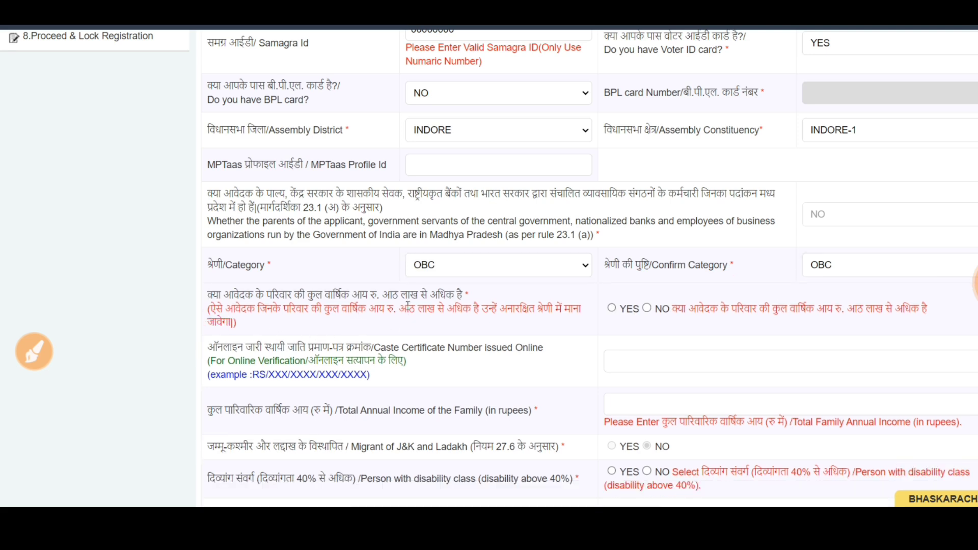
click(647, 308)
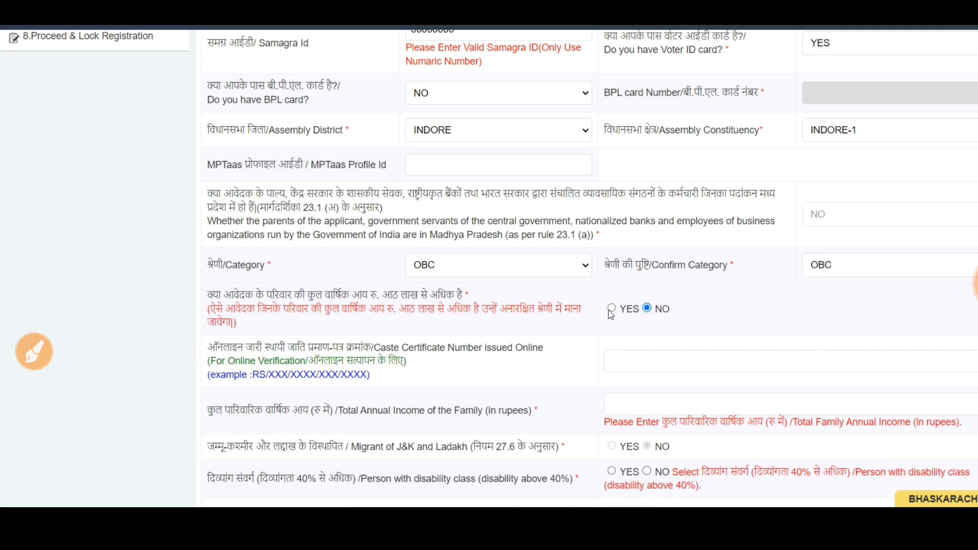
click(611, 308)
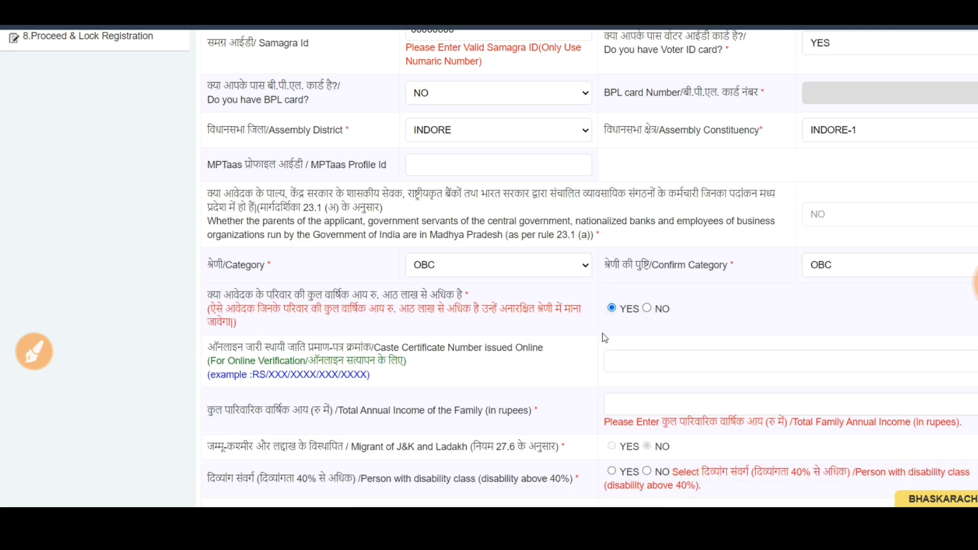
click(649, 365)
Try SC, then ST, for Category and Confirm Category.
click(550, 266)
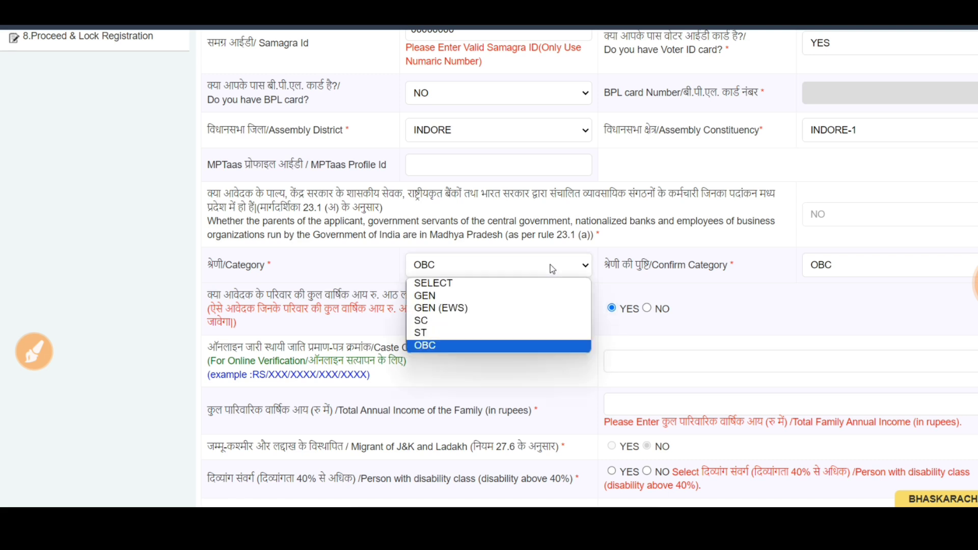
click(482, 329)
click(813, 272)
click(822, 320)
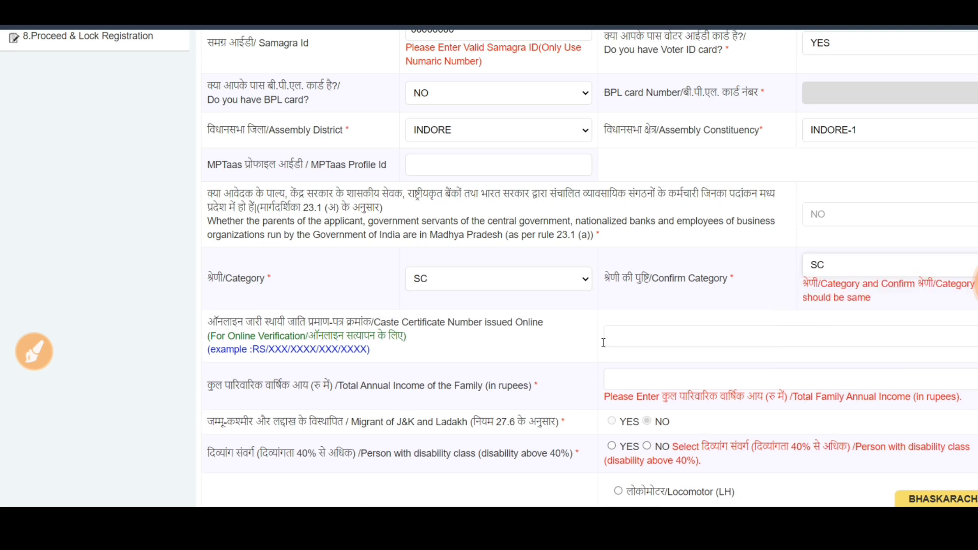
click(525, 286)
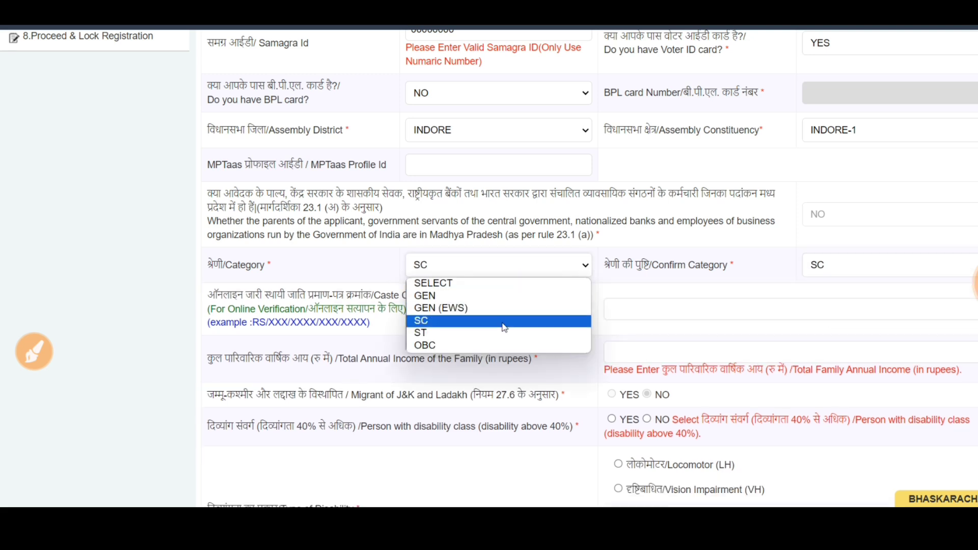
click(504, 333)
click(854, 267)
click(834, 334)
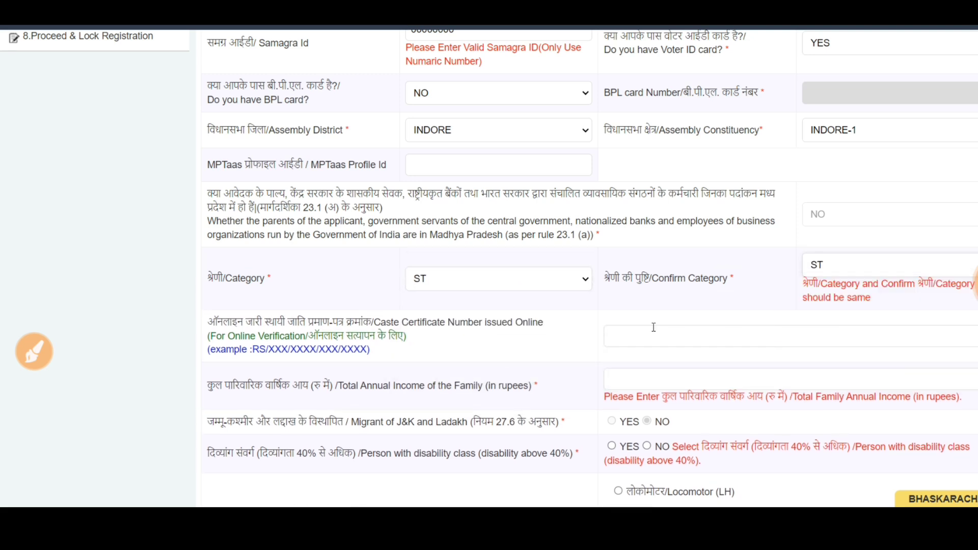
Settle Category and Confirm Category both on GEN, then move to family income.
click(485, 278)
click(474, 297)
click(819, 270)
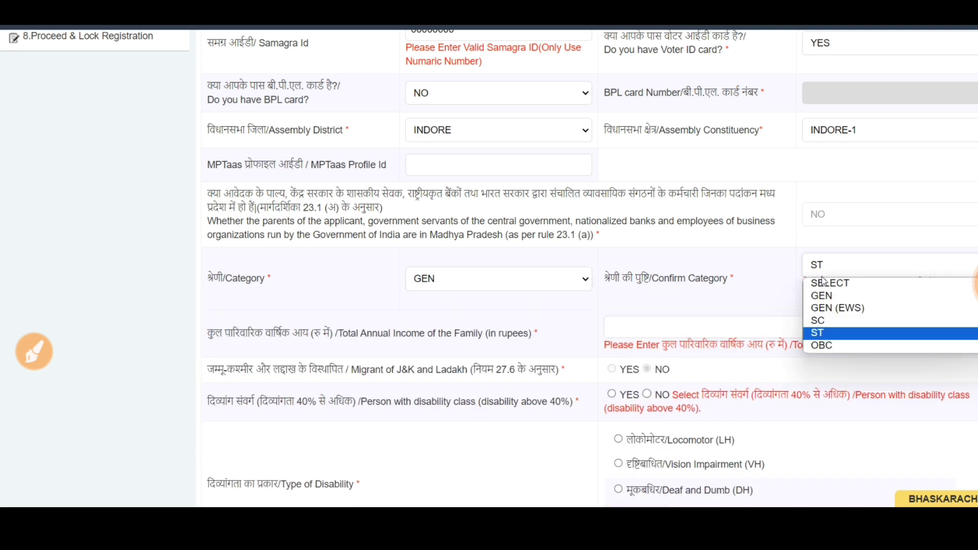
click(822, 295)
click(635, 339)
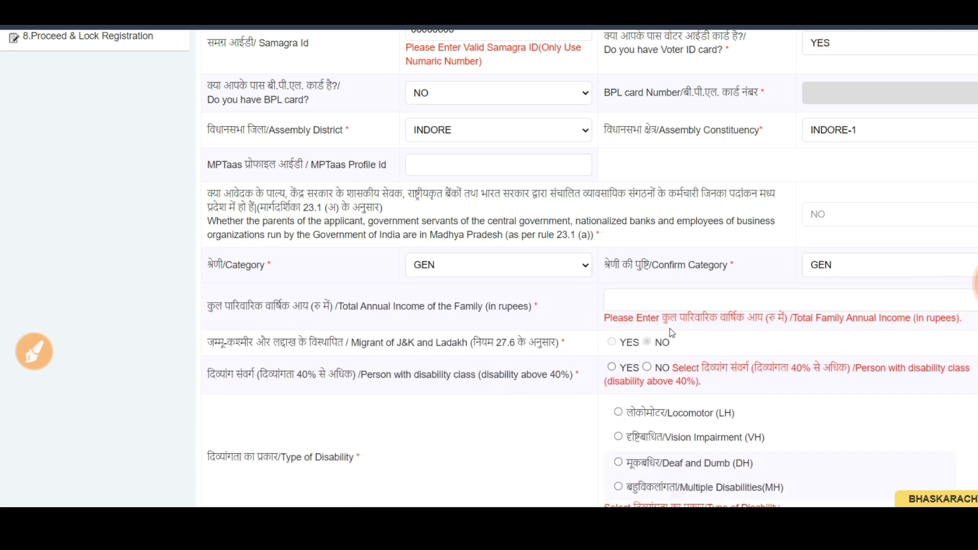
click(668, 305)
Enter annual income 50000, disability NO, class NONE, no weightage ('कोई नहीं'), then save.
text(50000)
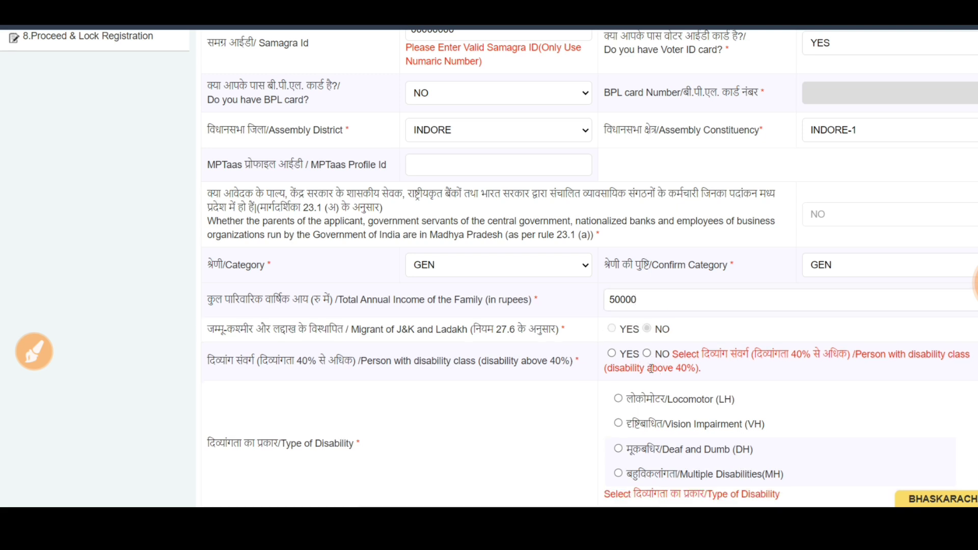
click(647, 354)
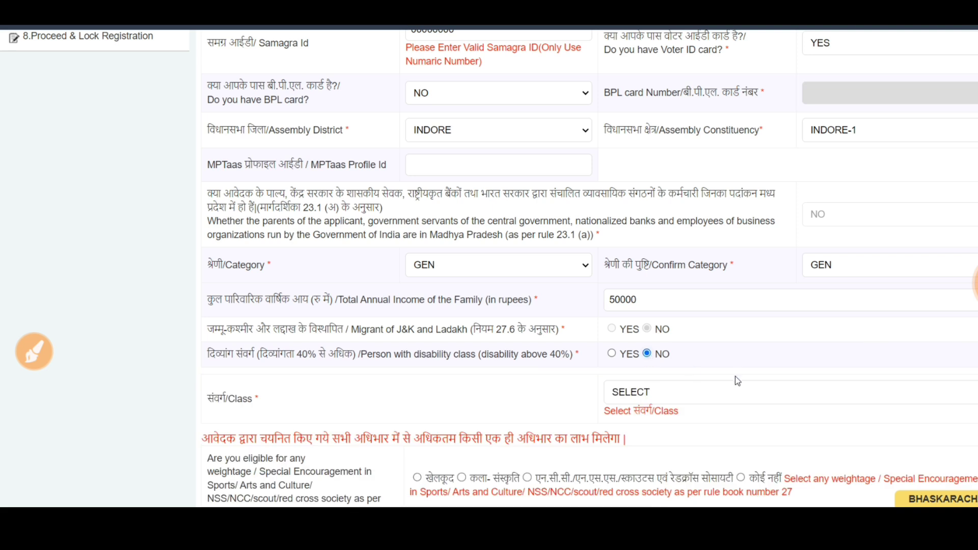
click(672, 395)
click(652, 422)
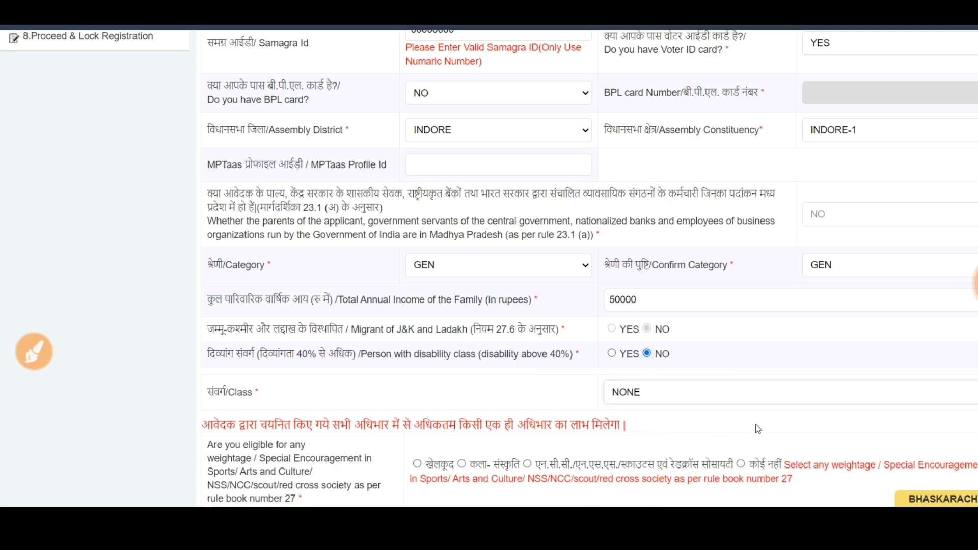
click(741, 464)
scroll(747, 462, down, 2)
click(623, 443)
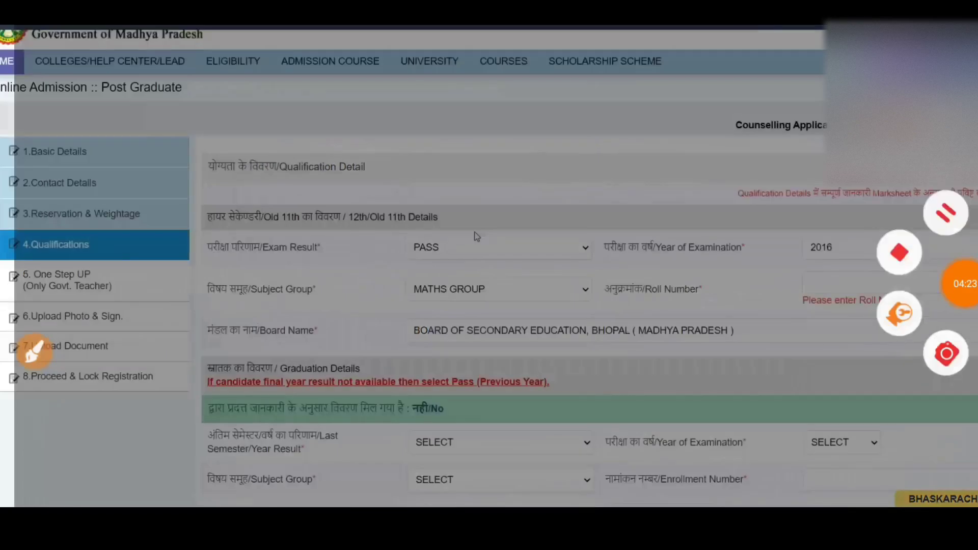
Annotate the 12th details fields on the form, then clear the marks.
click(34, 351)
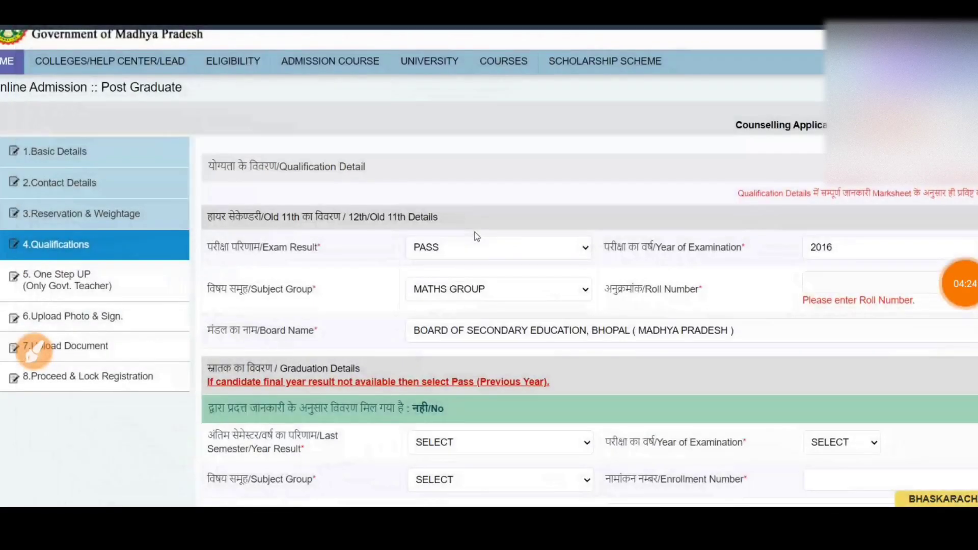
mouse_move(129, 243)
mouse_down()
mouse_move(152, 247)
mouse_move(168, 233)
mouse_up()
drag(143, 267, 169, 249)
mouse_move(263, 190)
mouse_down()
mouse_move(238, 192)
mouse_move(407, 395)
mouse_move(976, 359)
mouse_move(461, 174)
mouse_move(240, 203)
mouse_up()
drag(438, 208, 451, 248)
drag(489, 206, 540, 227)
drag(433, 301, 532, 250)
drag(433, 317, 563, 246)
click(968, 485)
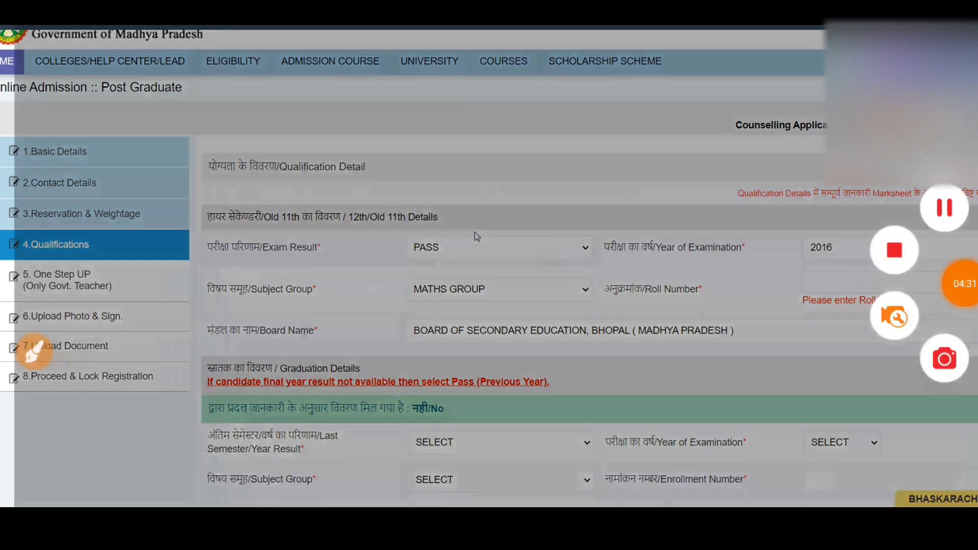
Keep PASS as 12th result, 2016 as exam year and MATHS GROUP as subject group.
click(476, 238)
click(453, 275)
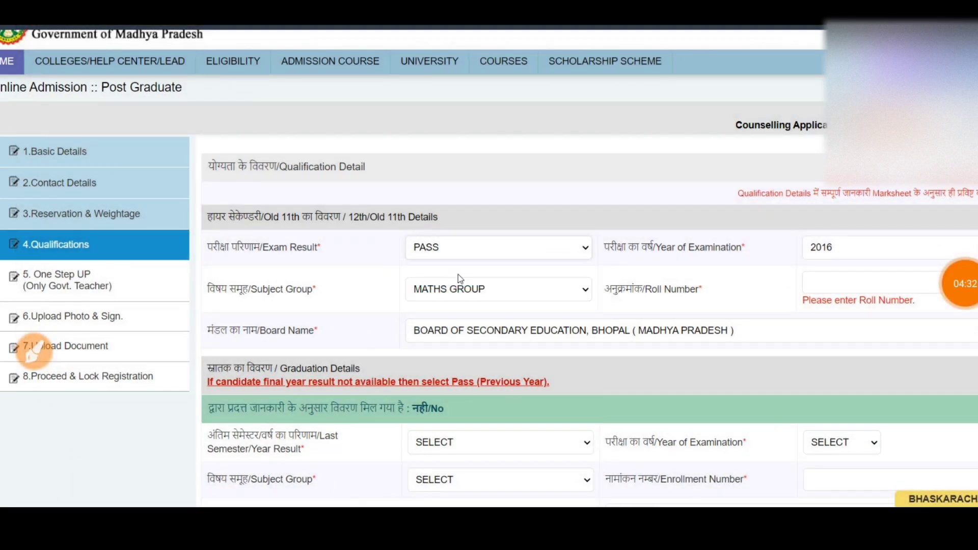
click(841, 254)
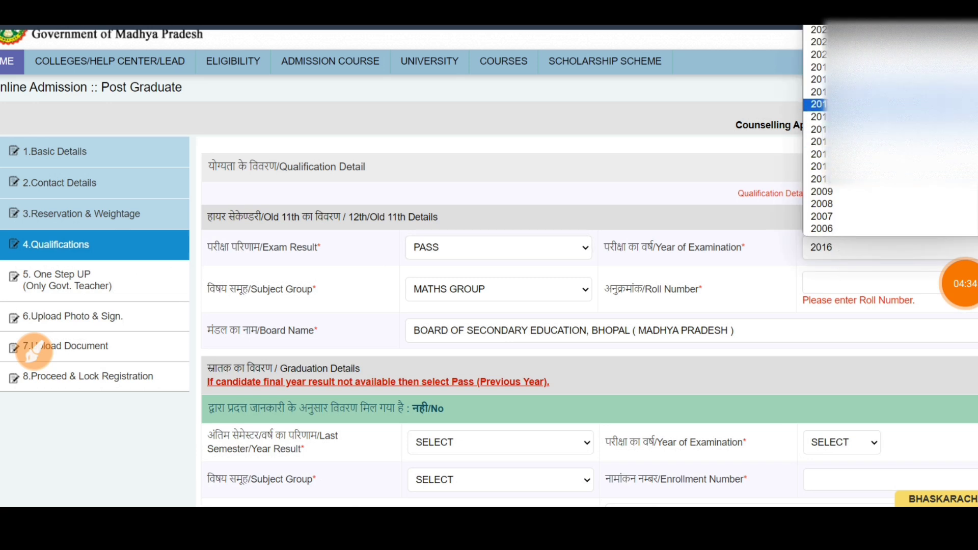
click(818, 104)
click(499, 289)
click(462, 410)
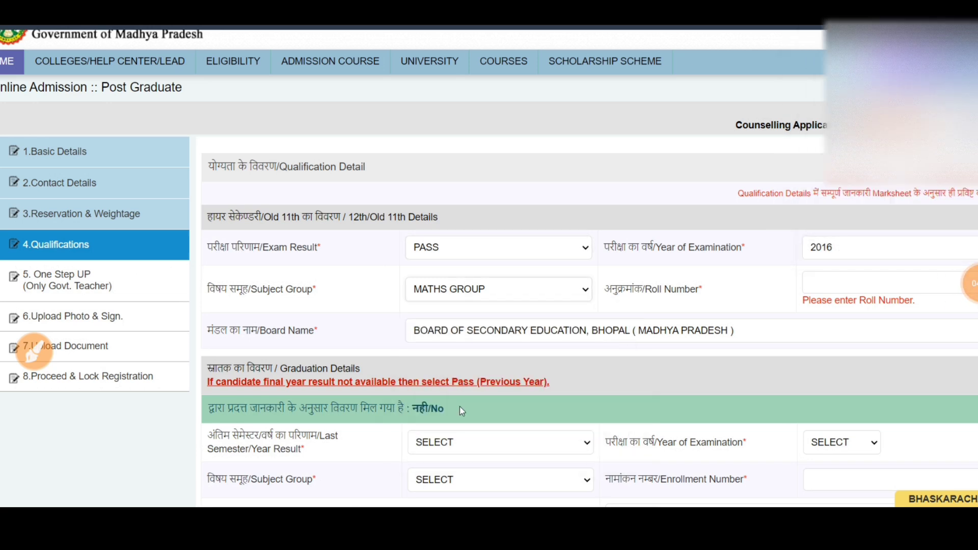
Enter the 12th roll number and keep the Bhopal secondary board selected.
click(818, 283)
text(000)
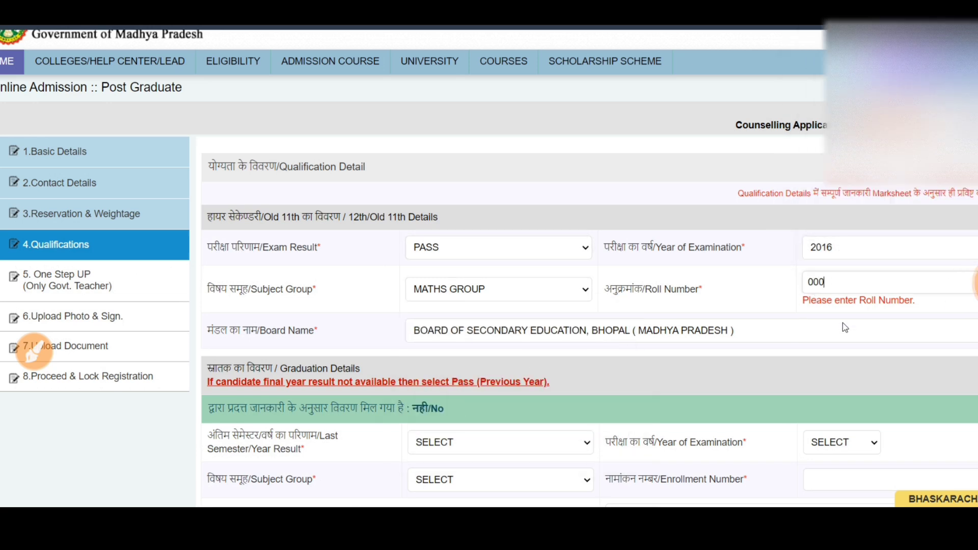
text(0000)
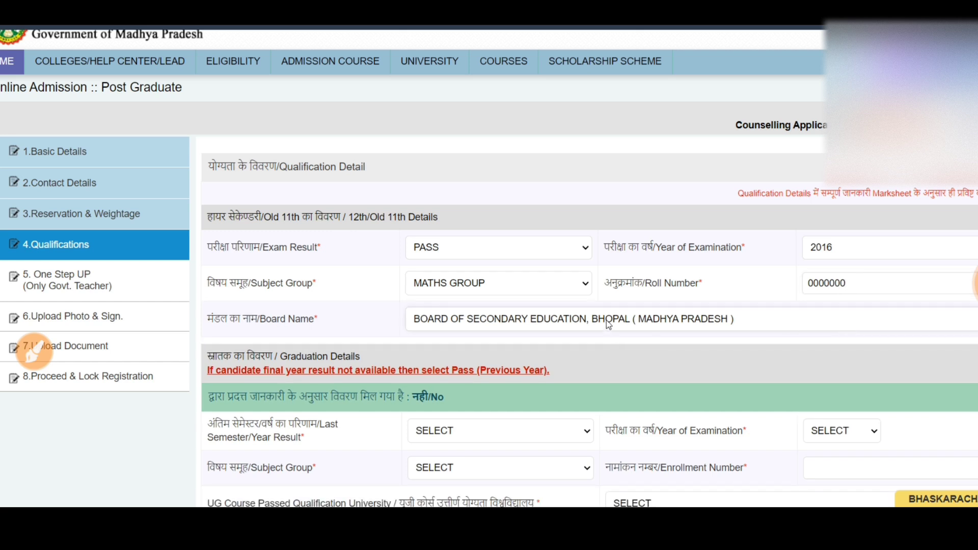
click(606, 320)
click(459, 75)
scroll(732, 343, down, 4)
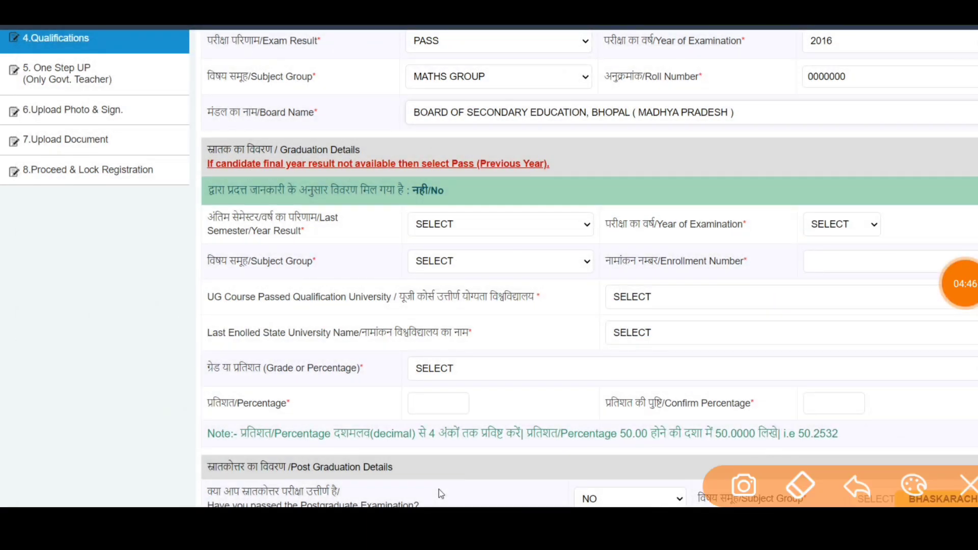
mouse_move(245, 132)
mouse_down()
mouse_move(173, 423)
mouse_move(461, 454)
mouse_move(893, 444)
mouse_move(975, 333)
mouse_move(613, 133)
mouse_move(200, 146)
mouse_up()
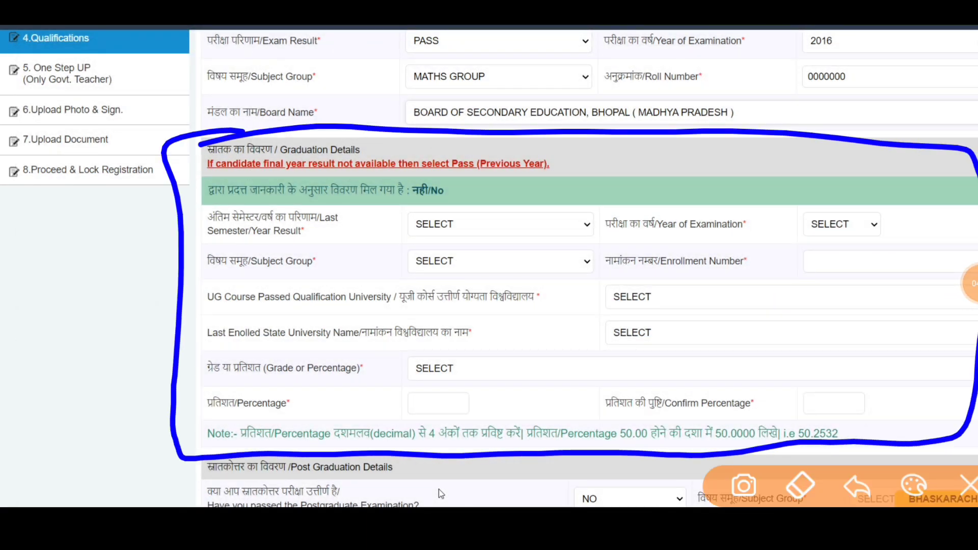
mouse_move(656, 201)
mouse_down()
mouse_move(661, 259)
mouse_move(662, 211)
mouse_up()
mouse_move(702, 181)
mouse_down()
mouse_move(706, 204)
mouse_move(760, 201)
mouse_up()
drag(541, 253, 631, 231)
mouse_move(553, 202)
mouse_down()
mouse_move(522, 278)
mouse_move(591, 260)
mouse_up()
mouse_move(336, 230)
mouse_down()
mouse_move(349, 270)
mouse_move(385, 227)
mouse_up()
mouse_move(395, 203)
mouse_down()
mouse_move(403, 242)
mouse_move(471, 244)
mouse_move(291, 332)
mouse_up()
mouse_move(472, 263)
mouse_down()
mouse_move(312, 352)
mouse_move(494, 255)
mouse_up()
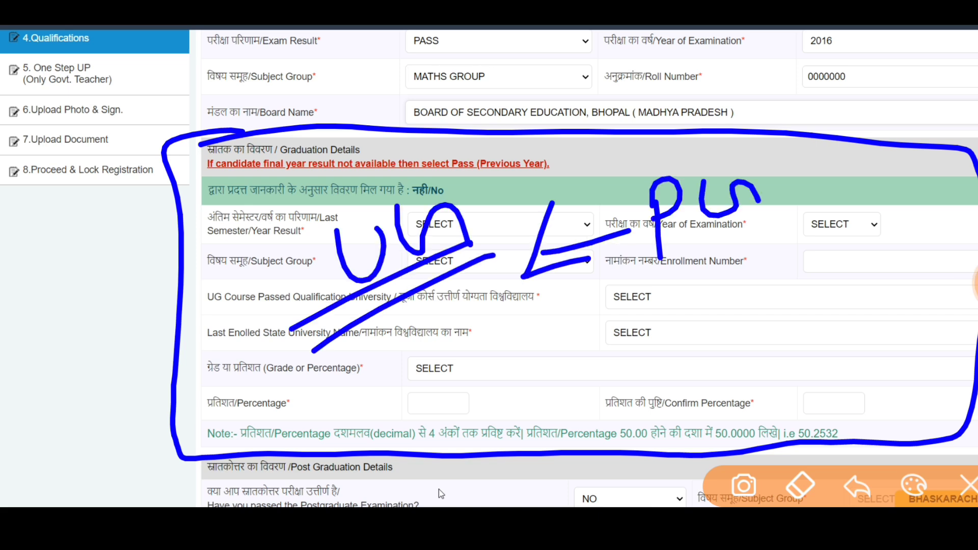
mouse_move(434, 280)
mouse_down()
mouse_move(439, 343)
mouse_move(457, 349)
mouse_up()
mouse_move(387, 331)
mouse_down()
mouse_move(405, 357)
mouse_move(494, 288)
mouse_move(540, 351)
mouse_up()
drag(563, 328, 572, 357)
mouse_move(584, 311)
mouse_down()
mouse_move(624, 318)
mouse_move(644, 306)
mouse_up()
drag(655, 301, 663, 320)
mouse_move(680, 257)
mouse_down()
mouse_move(710, 285)
mouse_move(708, 319)
mouse_up()
mouse_move(514, 306)
mouse_down()
mouse_move(521, 346)
mouse_move(599, 365)
mouse_move(736, 252)
mouse_up()
click(968, 485)
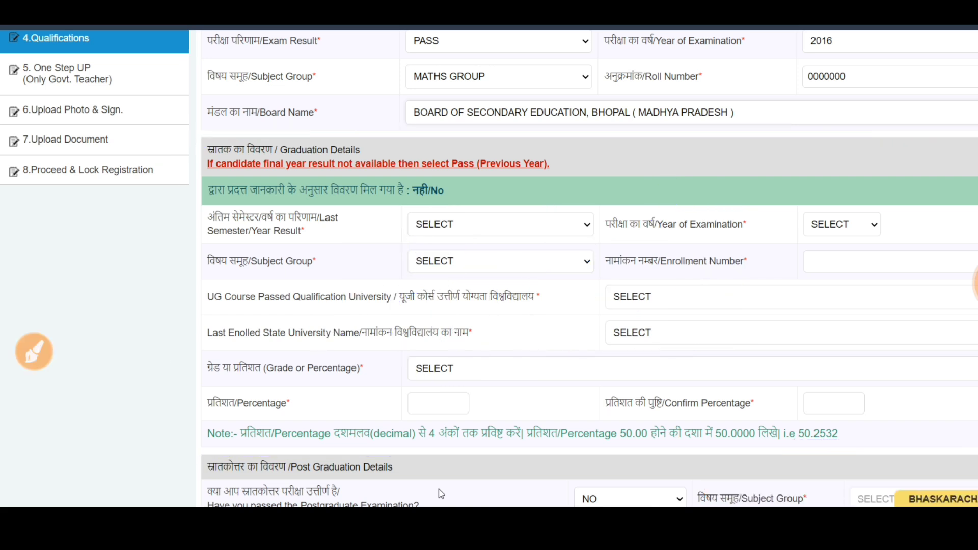
click(35, 352)
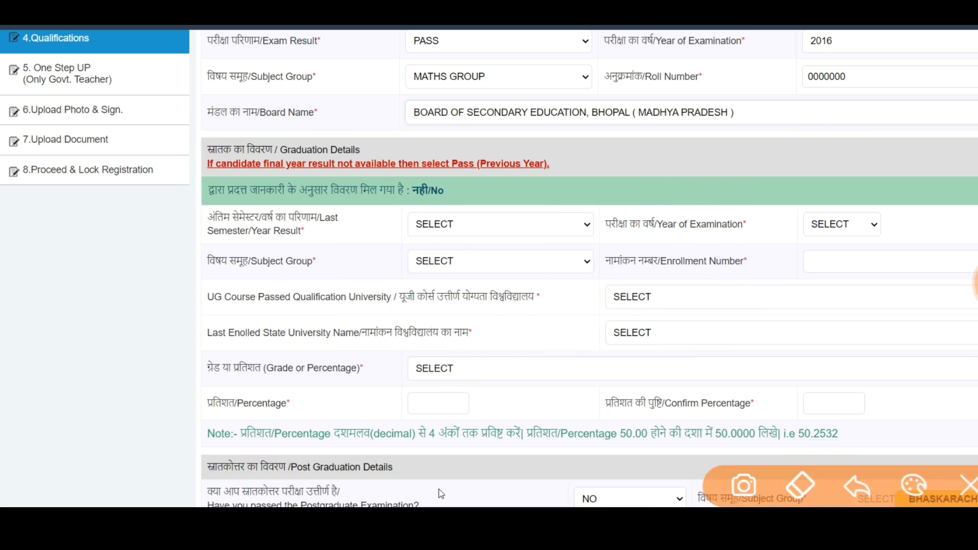
mouse_move(186, 156)
mouse_down()
mouse_move(207, 458)
mouse_move(816, 456)
mouse_move(970, 291)
mouse_move(492, 146)
mouse_move(186, 162)
mouse_up()
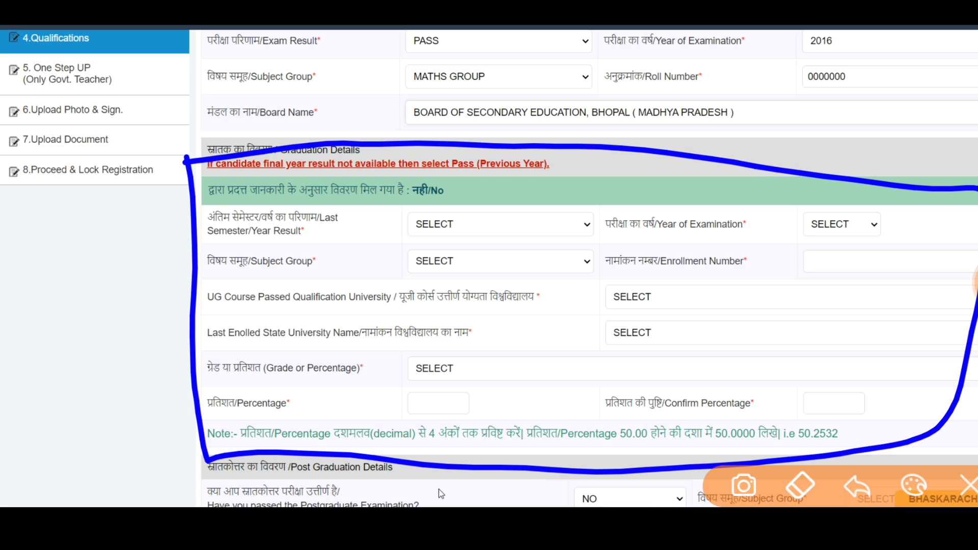
drag(365, 221, 376, 257)
drag(432, 238, 433, 266)
drag(487, 196, 488, 231)
drag(527, 213, 528, 237)
drag(578, 187, 589, 252)
mouse_move(316, 224)
mouse_down()
mouse_move(326, 253)
mouse_move(533, 202)
mouse_move(519, 188)
mouse_up()
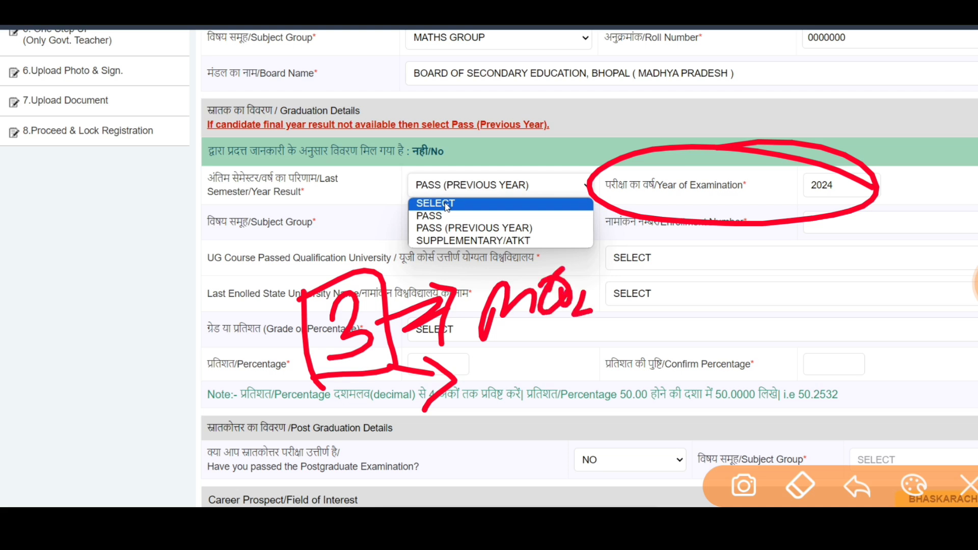
mouse_move(543, 408)
mouse_down()
mouse_move(635, 377)
mouse_move(775, 288)
mouse_up()
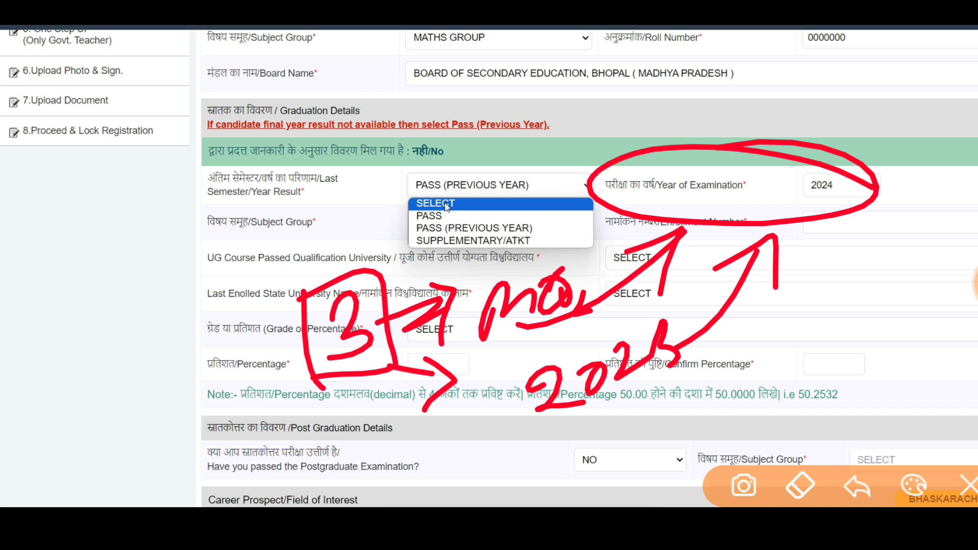
mouse_move(868, 178)
mouse_down()
mouse_move(665, 134)
mouse_move(886, 168)
mouse_move(673, 166)
mouse_up()
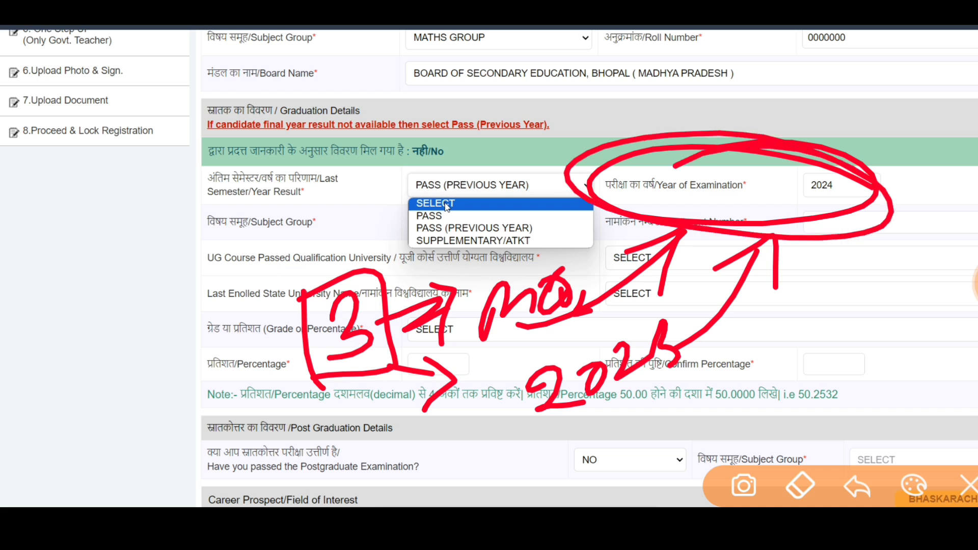
click(968, 485)
click(33, 351)
drag(304, 318, 306, 362)
drag(355, 339, 355, 371)
drag(406, 300, 445, 342)
mouse_move(263, 408)
mouse_down()
mouse_move(462, 252)
mouse_move(237, 400)
mouse_up()
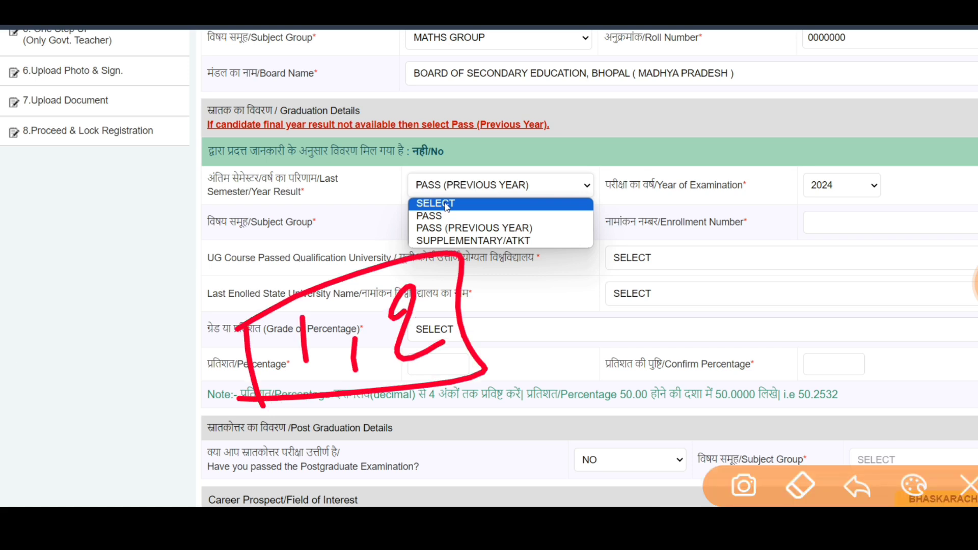
mouse_move(432, 277)
mouse_down()
mouse_move(419, 280)
mouse_move(468, 351)
mouse_move(498, 293)
mouse_move(505, 311)
mouse_move(334, 356)
mouse_move(490, 388)
mouse_move(357, 382)
mouse_up()
drag(515, 340, 782, 238)
drag(697, 239, 782, 307)
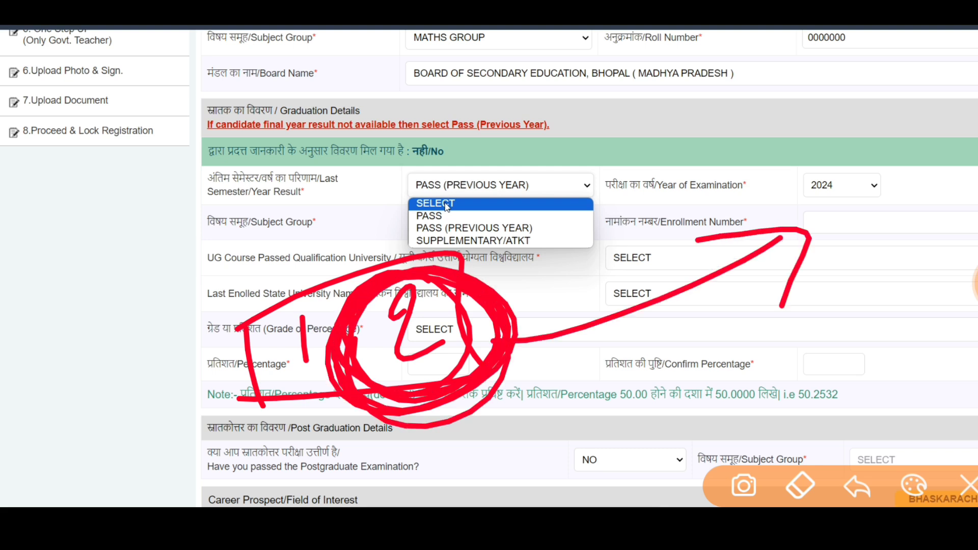
mouse_move(620, 341)
mouse_down()
mouse_move(625, 374)
mouse_move(677, 339)
mouse_move(740, 362)
mouse_up()
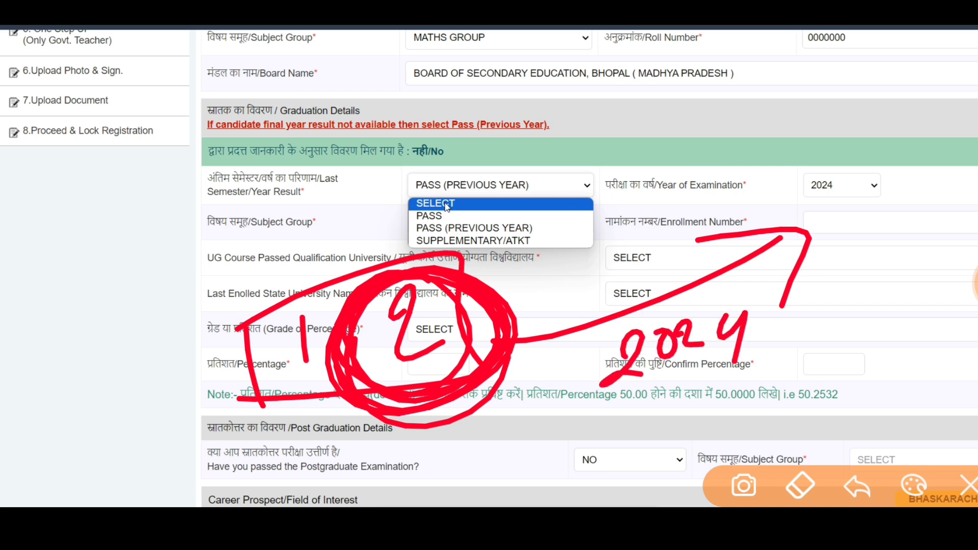
mouse_move(920, 169)
mouse_down()
mouse_move(803, 135)
mouse_move(687, 130)
mouse_move(530, 168)
mouse_up()
click(968, 485)
click(541, 223)
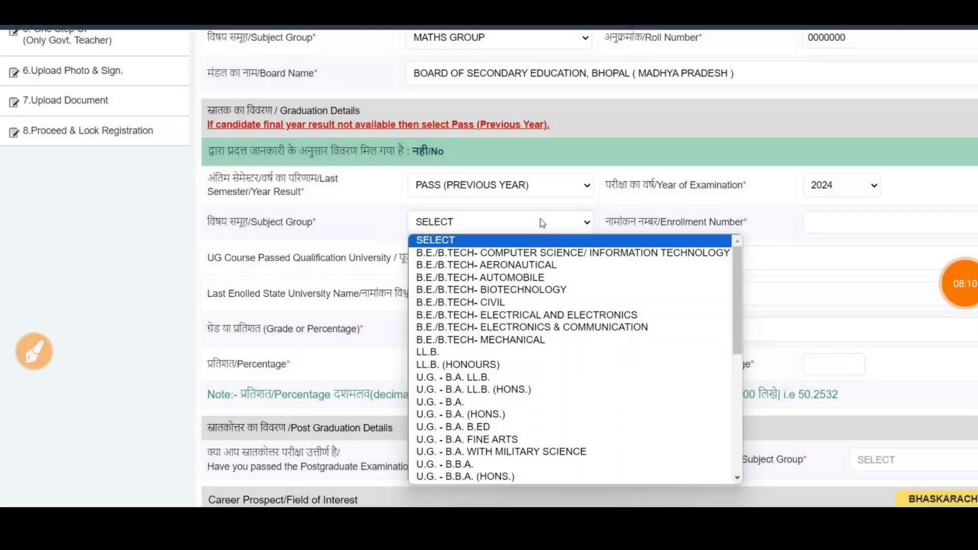
click(34, 352)
mouse_move(155, 237)
mouse_down()
mouse_move(313, 242)
mouse_move(253, 251)
mouse_up()
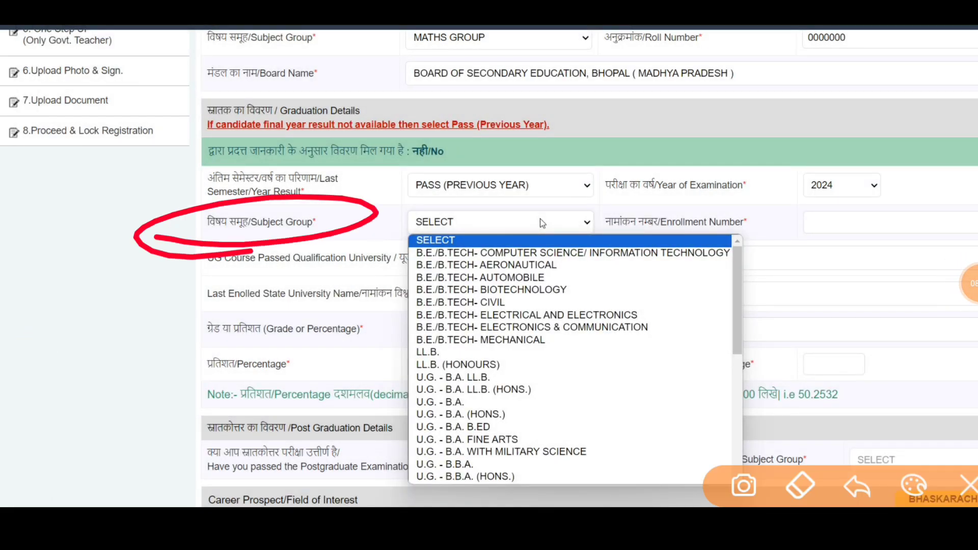
mouse_move(703, 162)
mouse_down()
mouse_move(744, 161)
mouse_move(787, 186)
mouse_move(747, 214)
mouse_up()
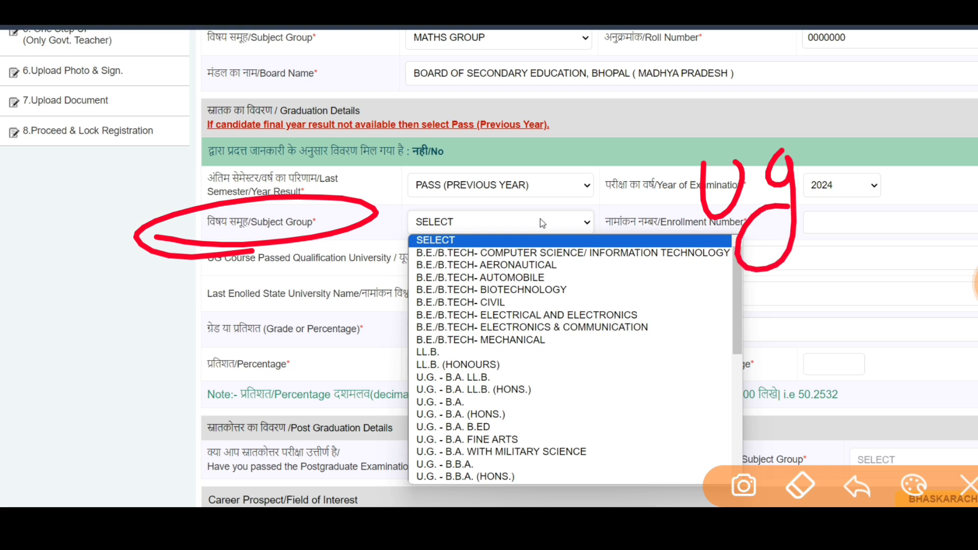
drag(488, 398, 584, 353)
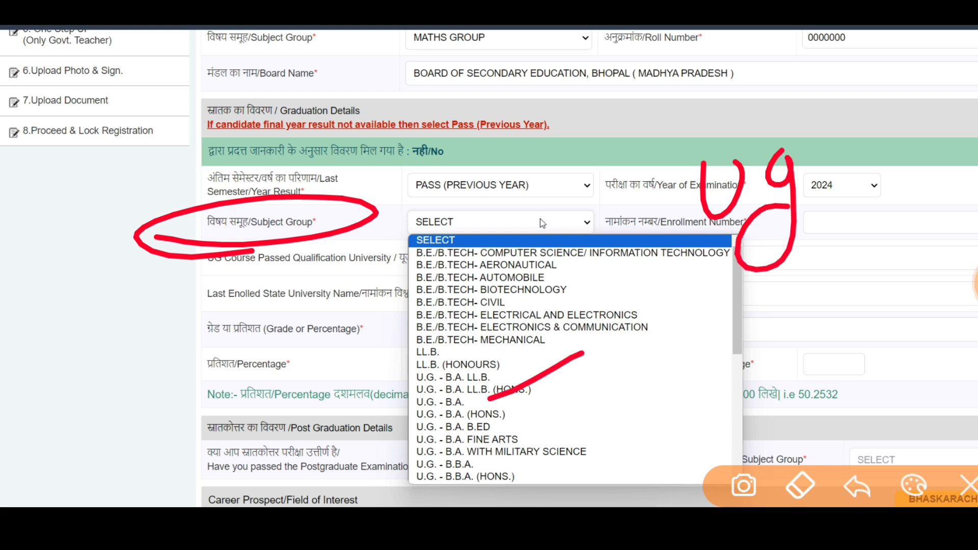
mouse_move(544, 412)
mouse_down()
mouse_move(549, 421)
mouse_move(630, 375)
mouse_up()
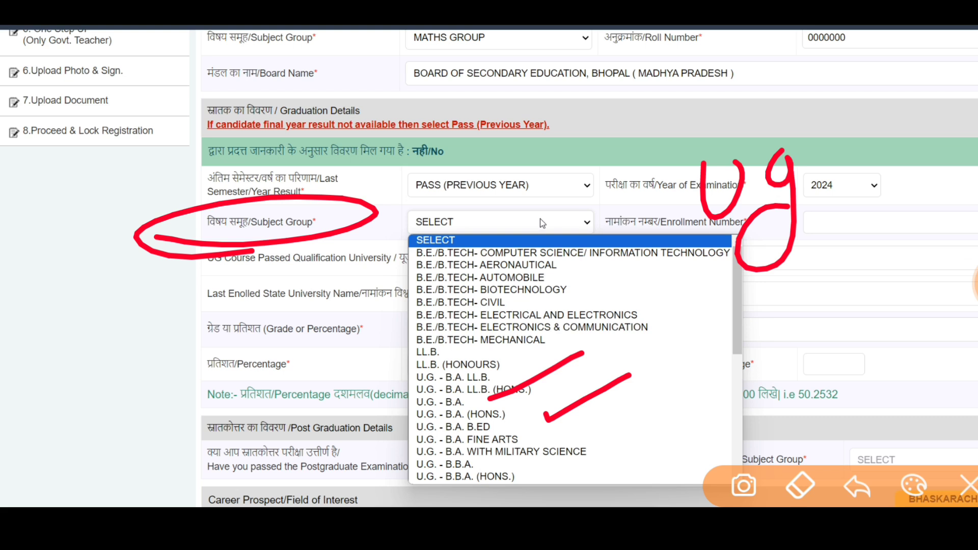
click(968, 485)
click(963, 283)
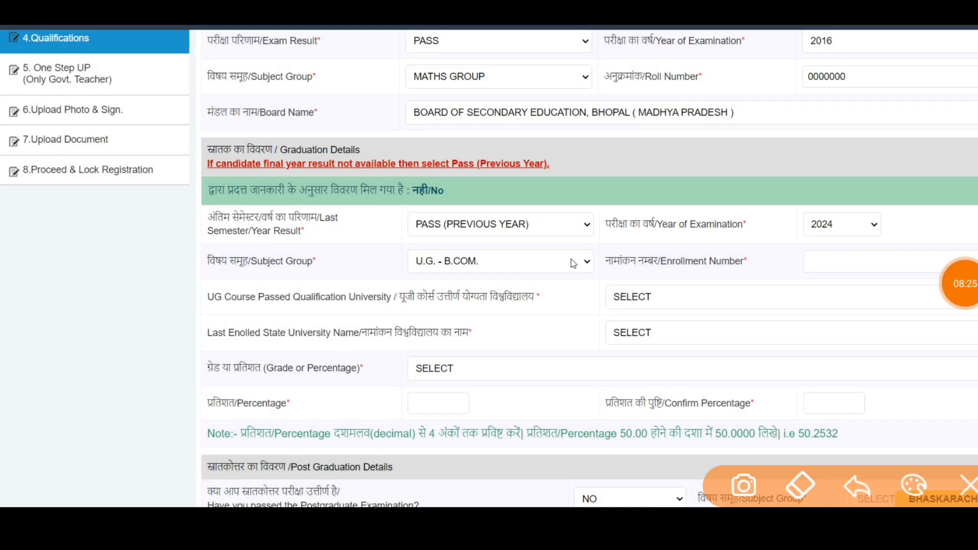
mouse_move(591, 293)
mouse_down()
mouse_move(693, 231)
mouse_move(960, 295)
mouse_move(585, 288)
mouse_up()
drag(312, 319, 325, 374)
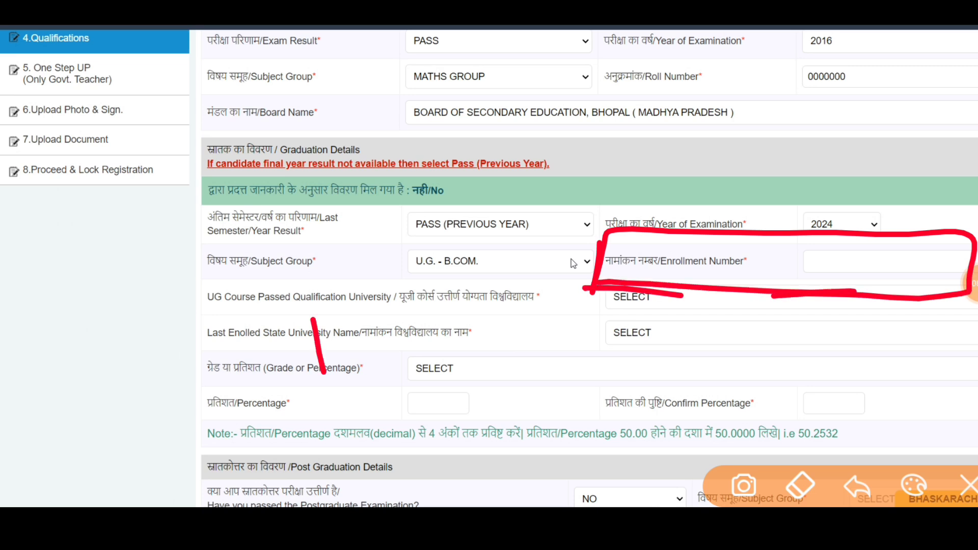
drag(376, 346, 376, 368)
drag(417, 308, 476, 331)
drag(268, 331, 288, 419)
mouse_move(237, 334)
mouse_down()
mouse_move(487, 359)
mouse_move(292, 427)
mouse_up()
drag(625, 318, 591, 376)
drag(541, 326, 738, 308)
drag(697, 304, 724, 362)
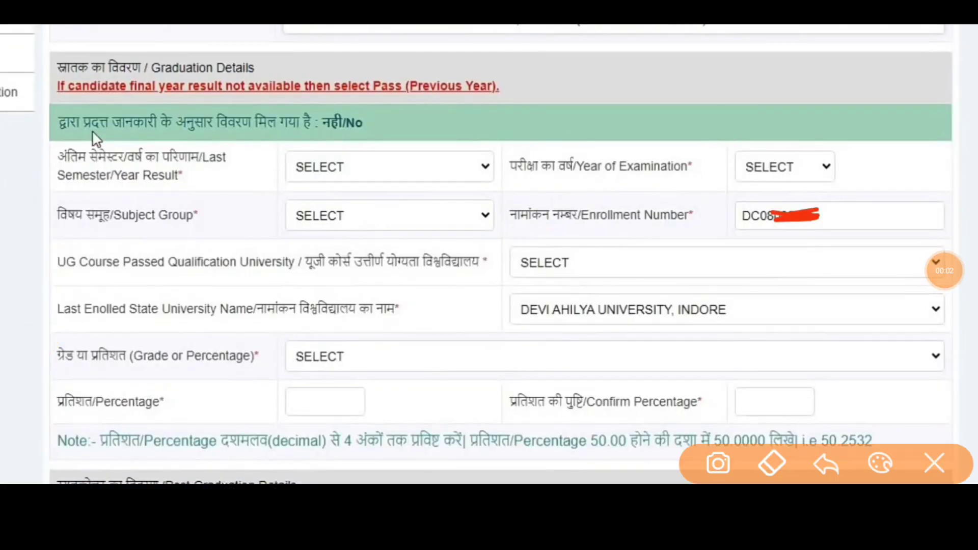
drag(288, 179, 250, 249)
mouse_move(227, 186)
mouse_down()
mouse_move(258, 202)
mouse_move(326, 204)
mouse_up()
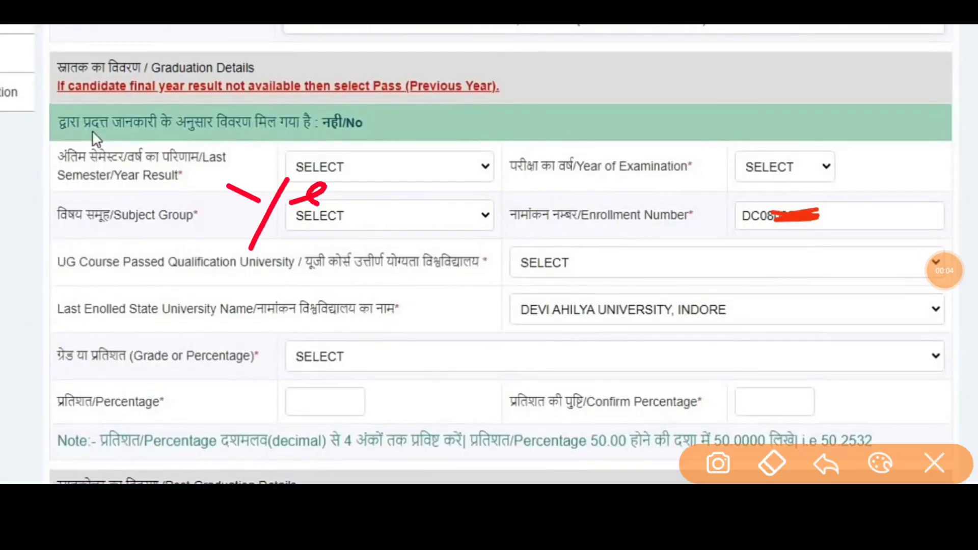
drag(357, 167, 336, 210)
drag(225, 266, 401, 223)
mouse_move(570, 157)
mouse_down()
mouse_move(563, 207)
mouse_move(603, 145)
mouse_move(634, 151)
mouse_up()
drag(502, 236, 678, 187)
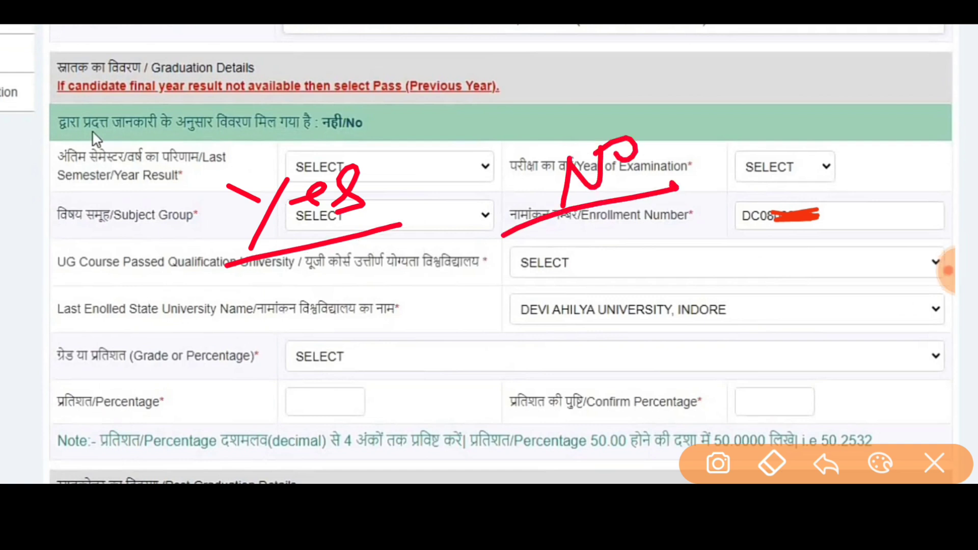
mouse_move(244, 294)
mouse_down()
mouse_move(277, 300)
mouse_move(293, 368)
mouse_move(298, 332)
mouse_up()
drag(300, 335, 309, 332)
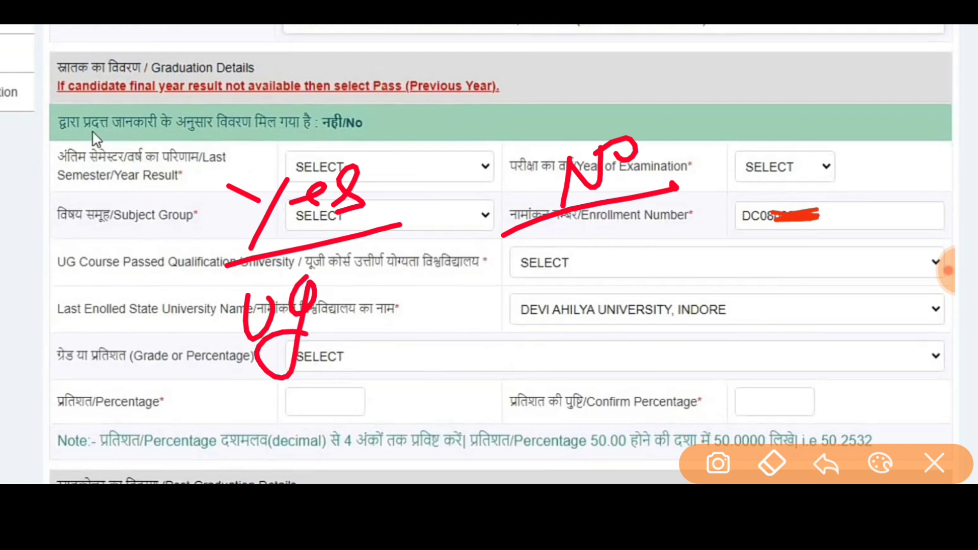
drag(597, 238, 599, 291)
mouse_move(223, 175)
mouse_down()
mouse_move(185, 326)
mouse_move(139, 213)
mouse_move(109, 254)
mouse_up()
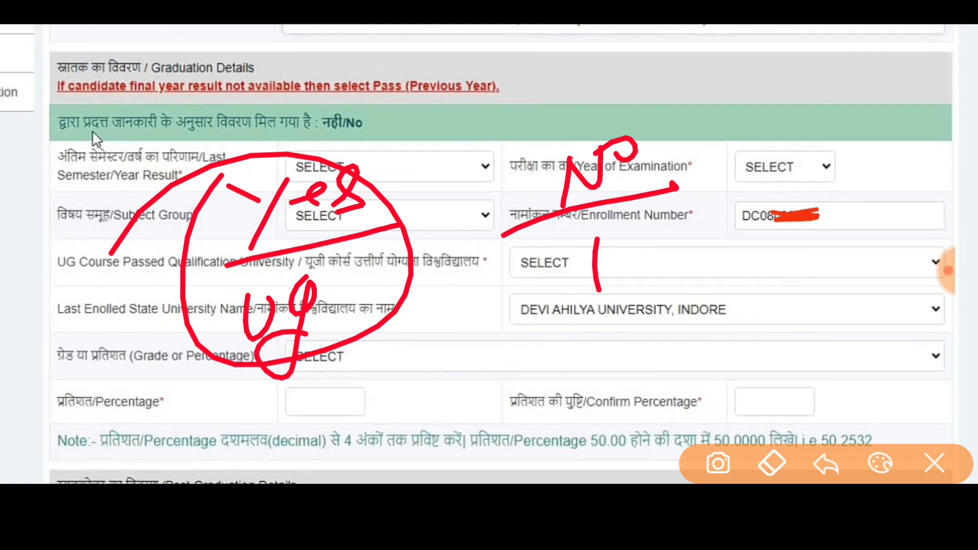
drag(492, 352, 536, 380)
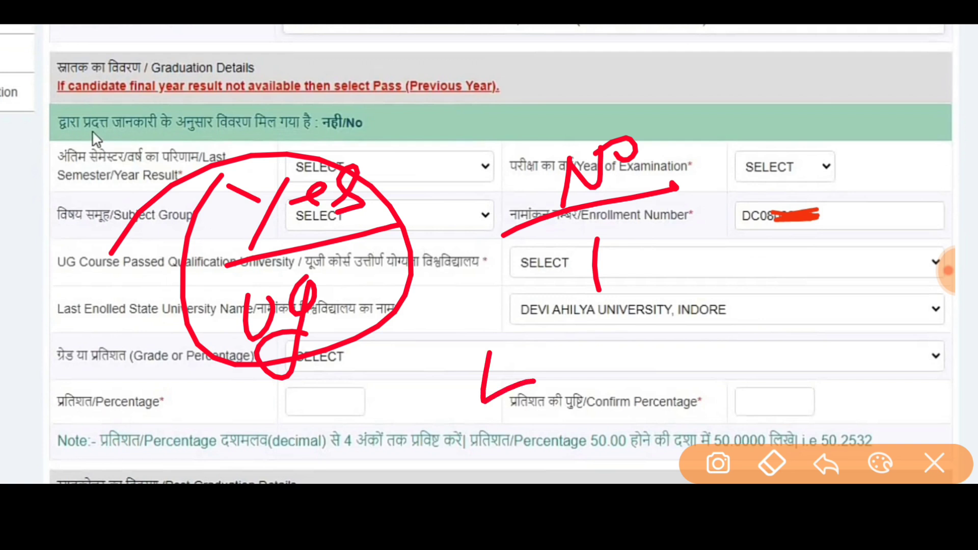
drag(523, 344, 491, 355)
drag(488, 377, 511, 365)
drag(541, 337, 543, 375)
drag(533, 326, 569, 356)
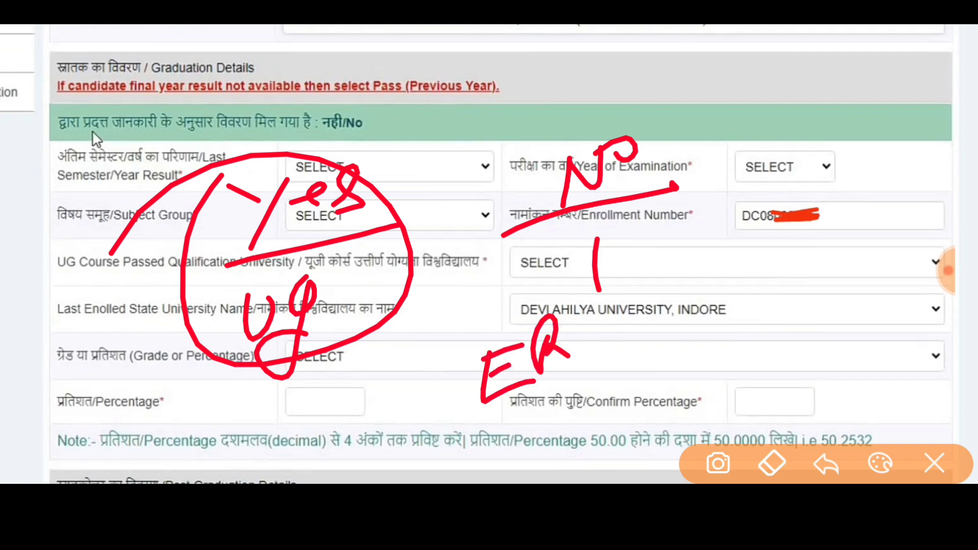
drag(727, 307, 724, 358)
click(934, 463)
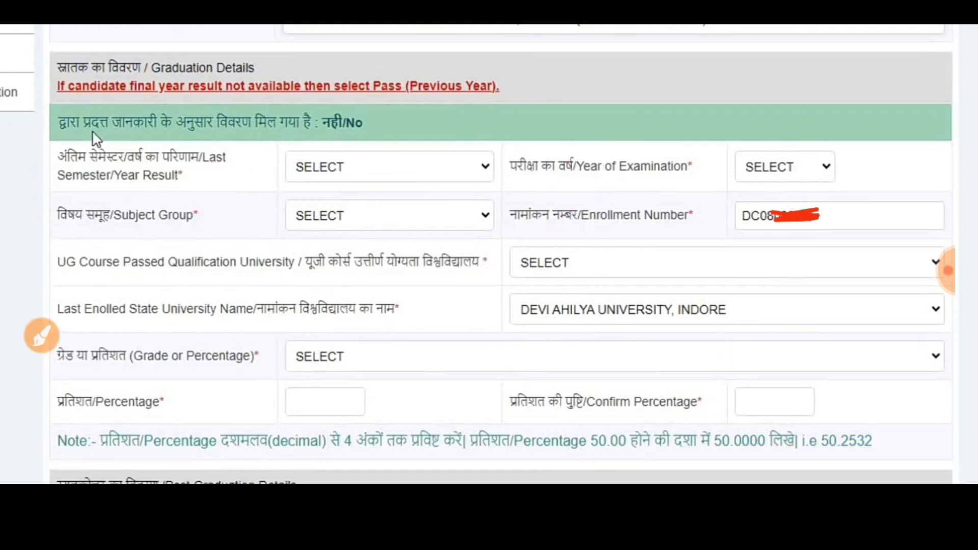
click(42, 335)
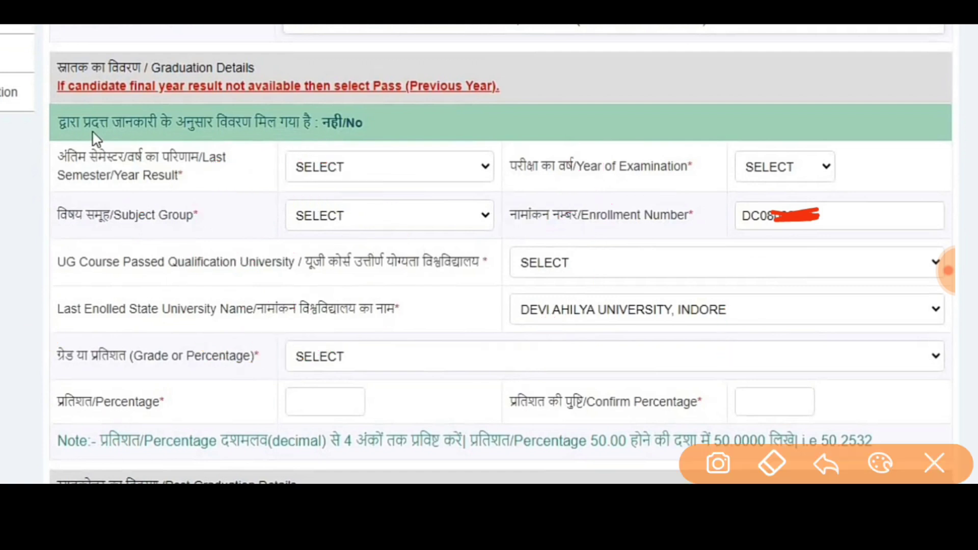
Outline the graduation details block and note '4 becomes 5' beside Last Semester result.
mouse_move(52, 141)
mouse_down()
mouse_move(62, 332)
mouse_move(186, 447)
mouse_move(801, 432)
mouse_move(948, 237)
mouse_move(706, 116)
mouse_move(125, 126)
mouse_move(57, 138)
mouse_up()
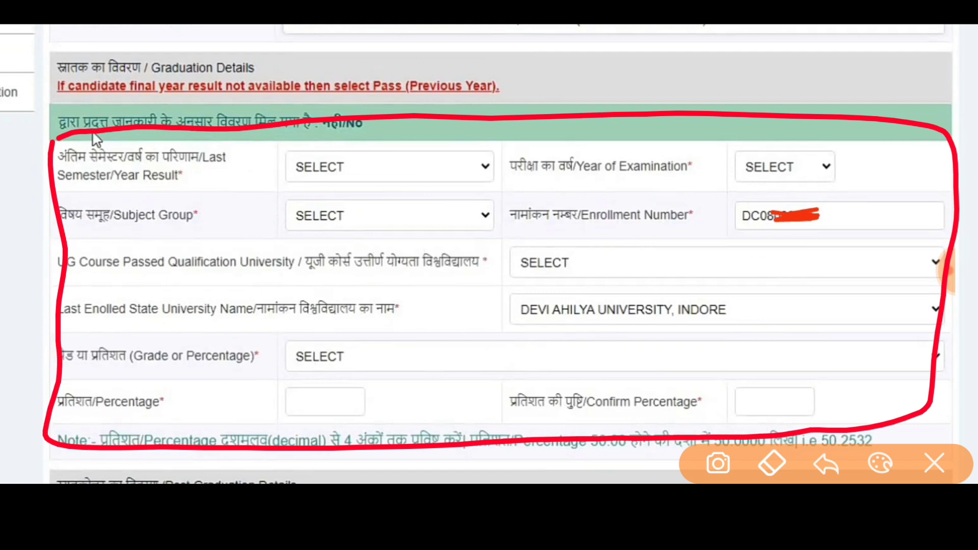
mouse_move(232, 171)
mouse_down()
mouse_move(267, 200)
mouse_move(259, 213)
mouse_up()
mouse_move(214, 174)
mouse_down()
mouse_move(216, 232)
mouse_move(294, 209)
mouse_move(227, 226)
mouse_up()
drag(286, 181, 309, 184)
mouse_move(306, 161)
mouse_down()
mouse_move(329, 172)
mouse_move(315, 198)
mouse_up()
drag(348, 161, 341, 196)
drag(351, 162, 372, 161)
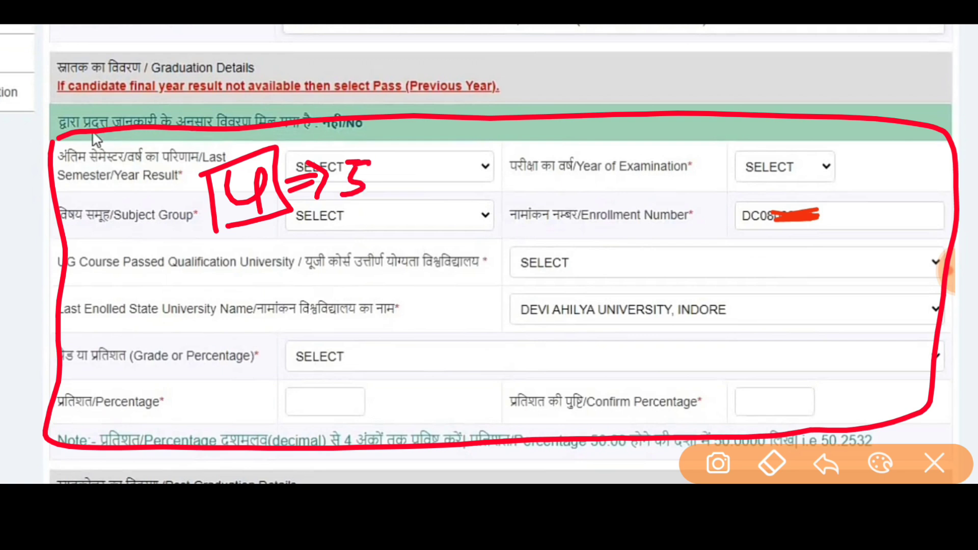
Mark each graduation field in the left and right columns.
drag(393, 179, 439, 164)
drag(376, 222, 434, 200)
drag(381, 259, 422, 245)
drag(387, 311, 422, 299)
drag(409, 355, 447, 341)
drag(396, 388, 455, 370)
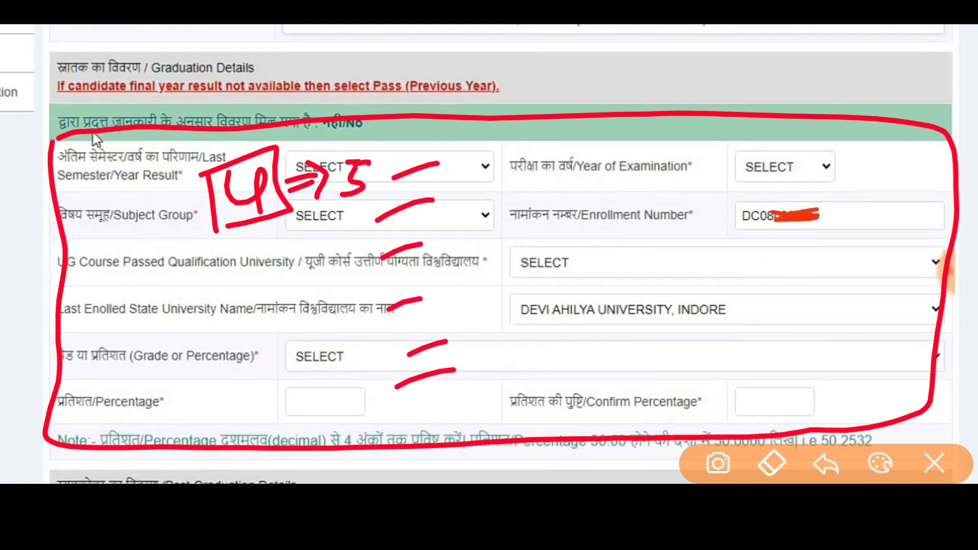
drag(630, 343, 656, 334)
drag(669, 253, 647, 280)
drag(697, 182, 768, 148)
drag(708, 216, 739, 207)
drag(687, 282, 740, 270)
drag(701, 317, 748, 313)
drag(720, 366, 753, 351)
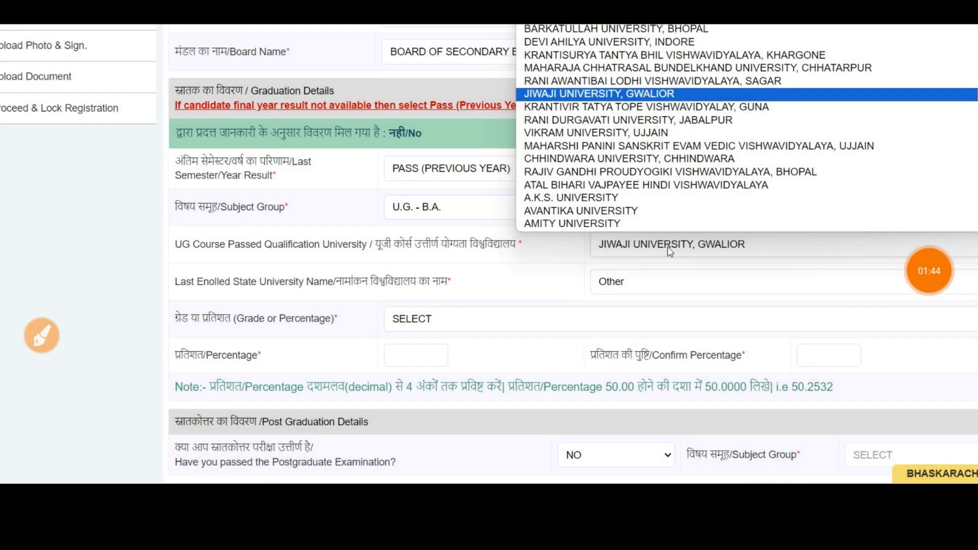
Choose JIWAJI UNIVERSITY, GWALIOR as UG university and Other as last enrolled university.
click(599, 95)
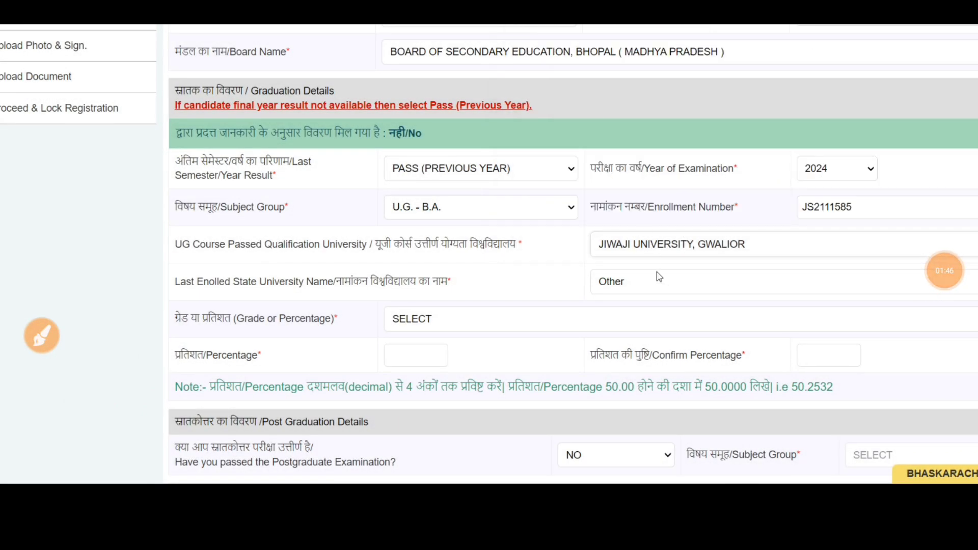
click(659, 277)
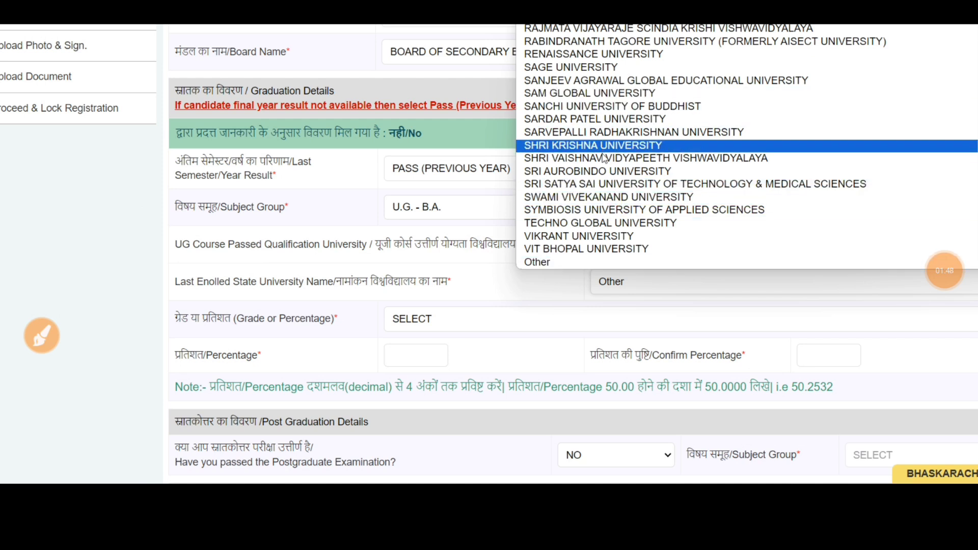
scroll(573, 260, up, 7)
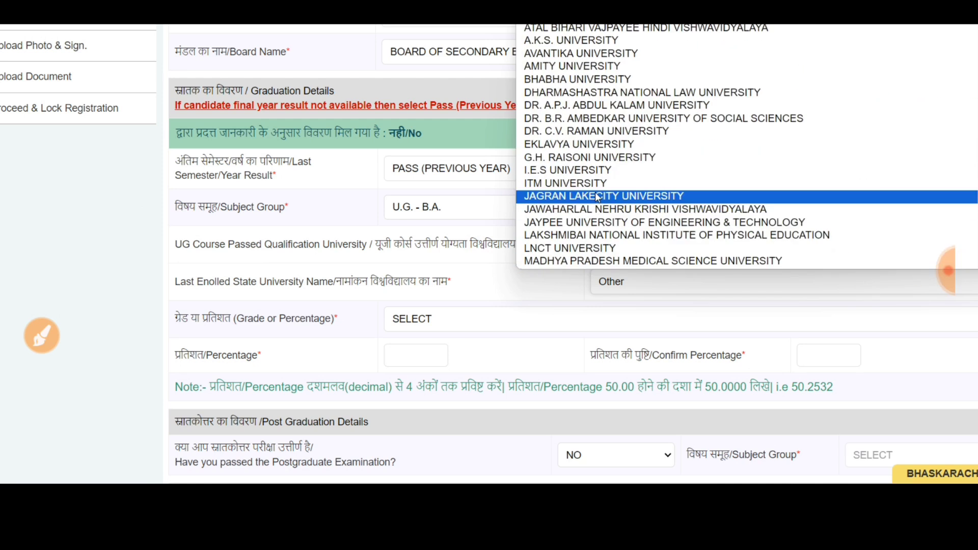
scroll(599, 198, down, 7)
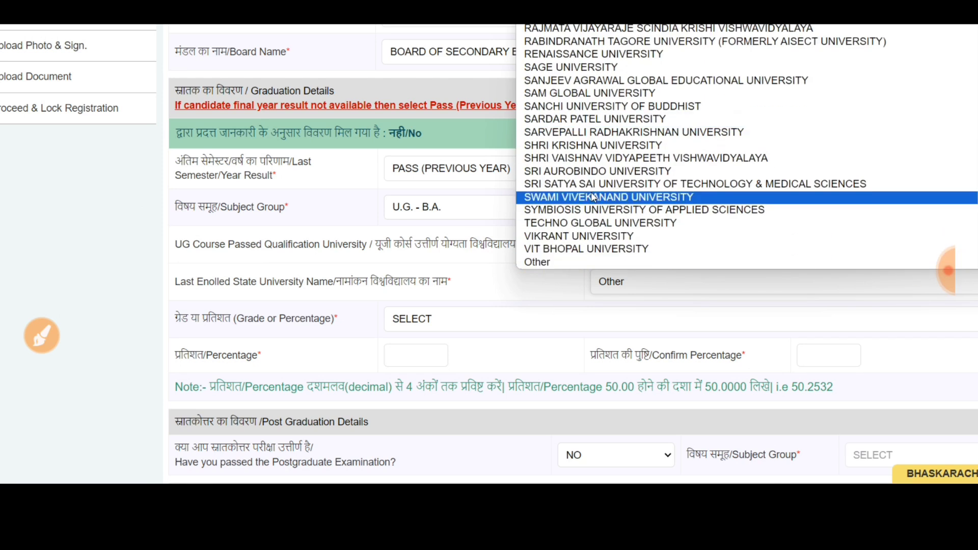
click(558, 260)
click(636, 275)
scroll(637, 245, down, 5)
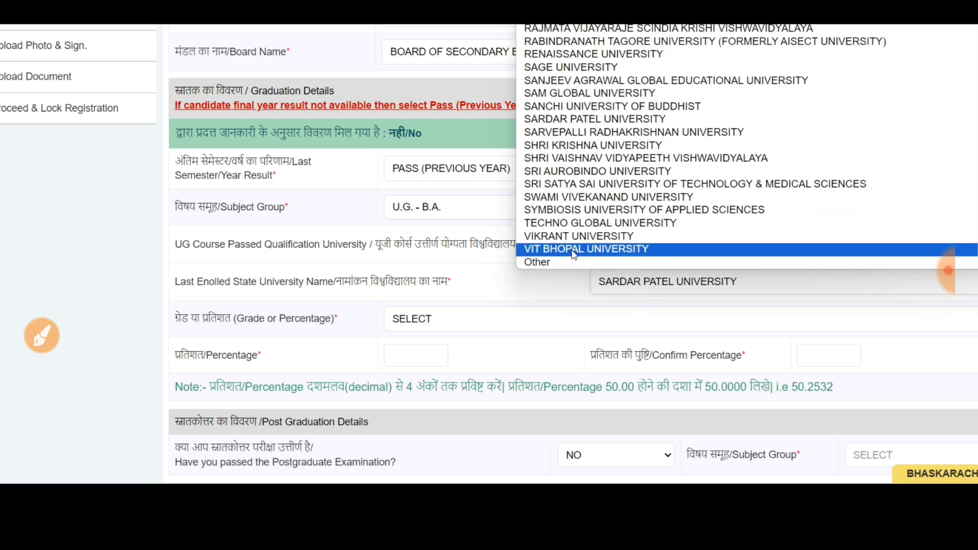
click(570, 259)
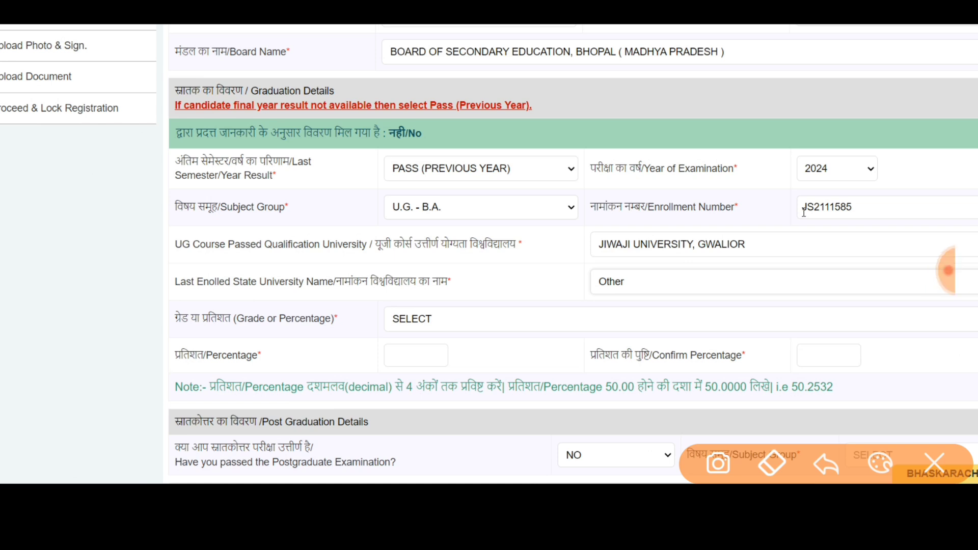
Circle the two university fields and the green details-not-found notice, then clear the marks.
drag(530, 236, 590, 217)
mouse_move(685, 233)
mouse_down()
mouse_move(762, 224)
mouse_move(655, 218)
mouse_up()
mouse_move(675, 265)
mouse_down()
mouse_move(558, 306)
mouse_move(606, 262)
mouse_up()
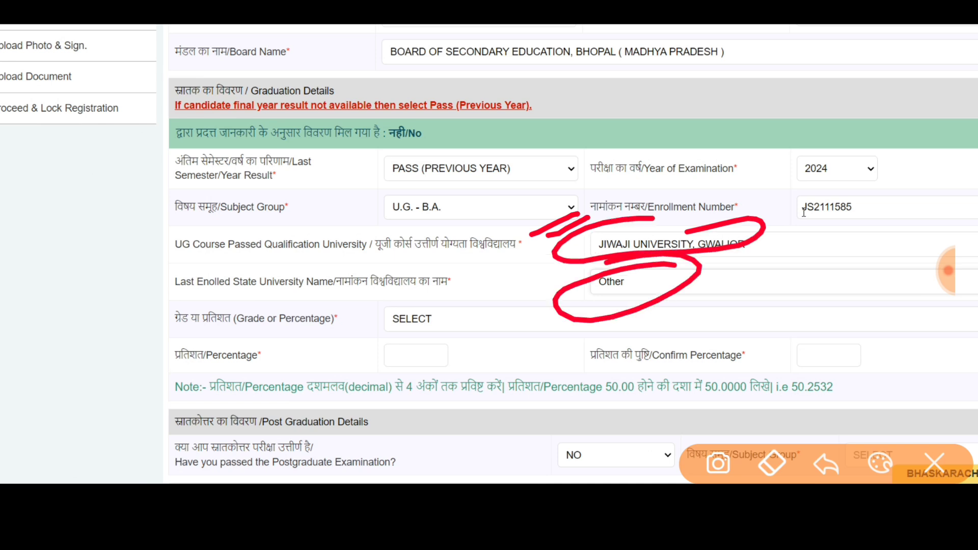
mouse_move(148, 168)
mouse_down()
mouse_move(512, 123)
mouse_move(346, 132)
mouse_up()
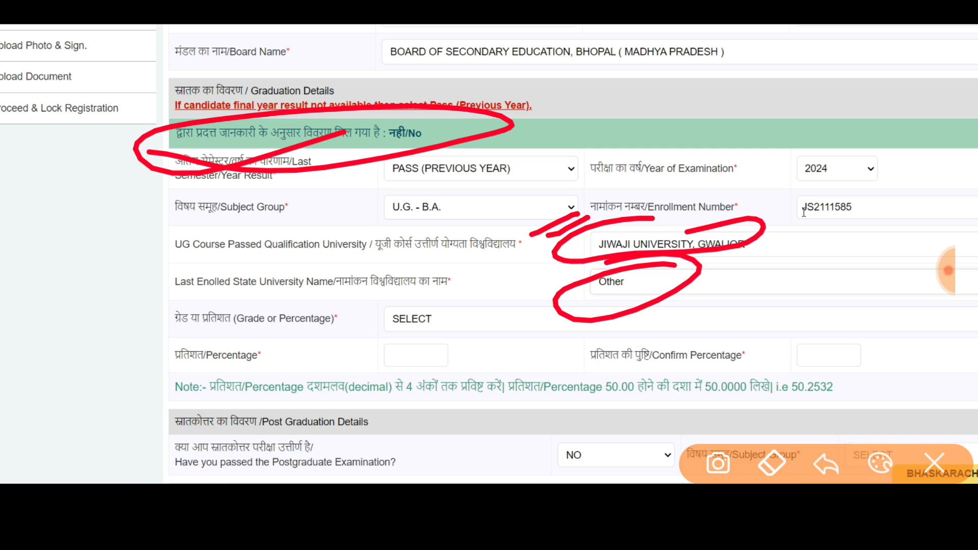
click(934, 464)
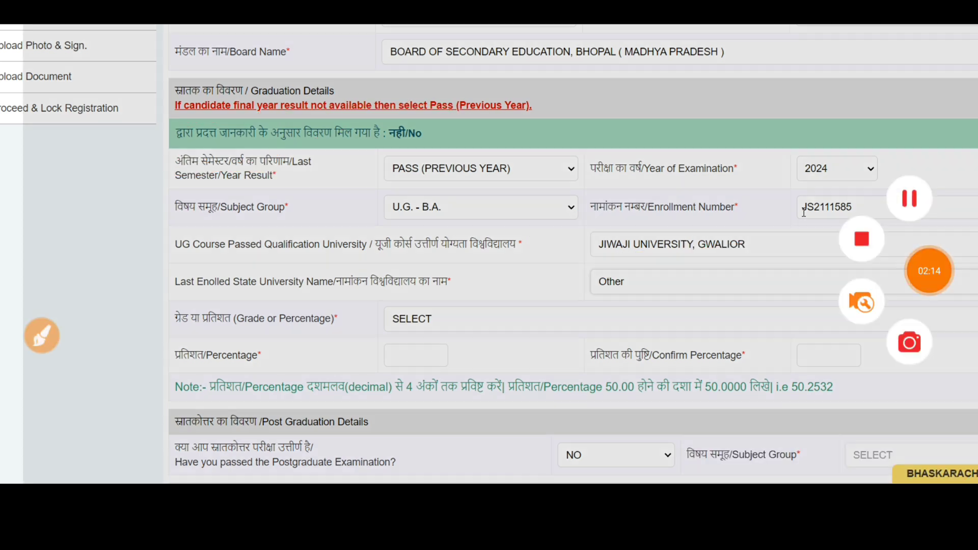
Set the grade type to PERCENTAGE and enter 1400 as total marks obtained.
click(449, 319)
click(448, 364)
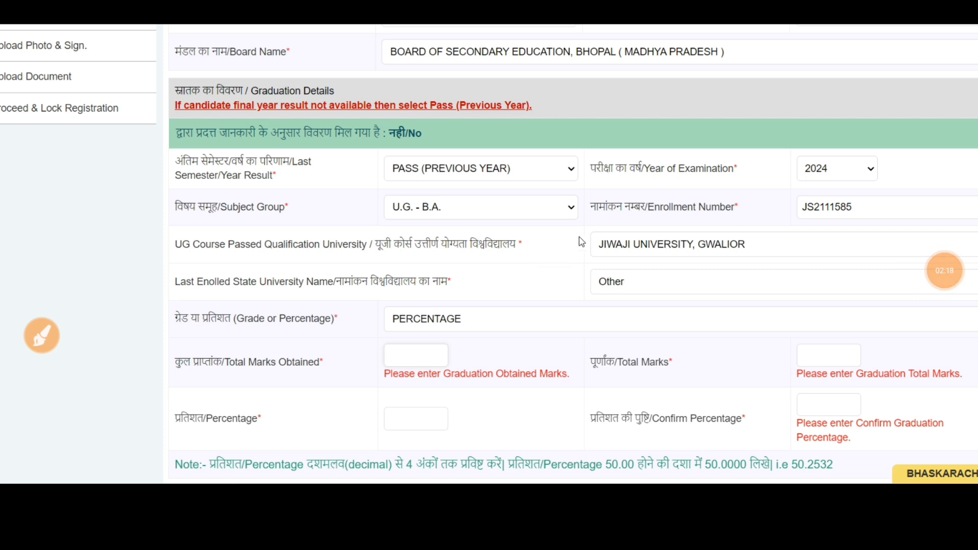
scroll(580, 239, down, 3)
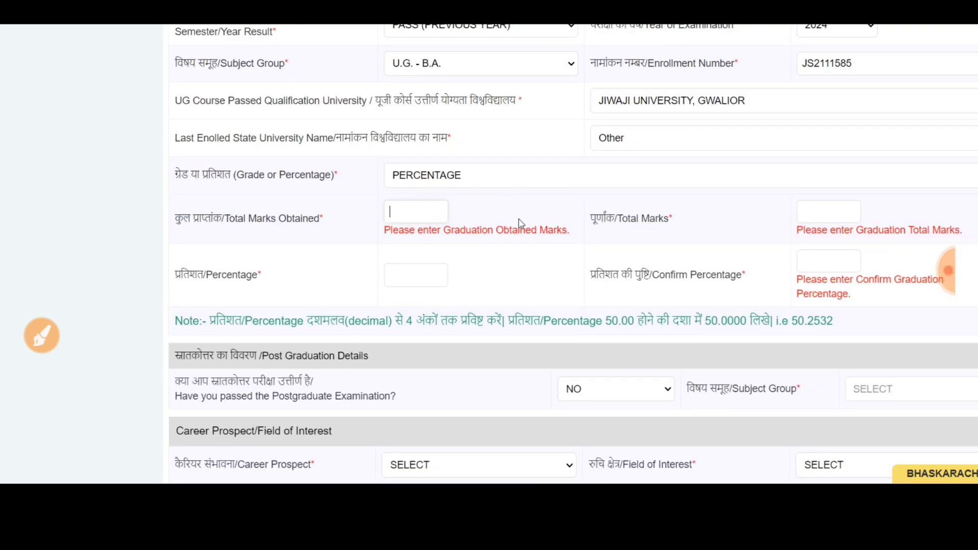
text(1400)
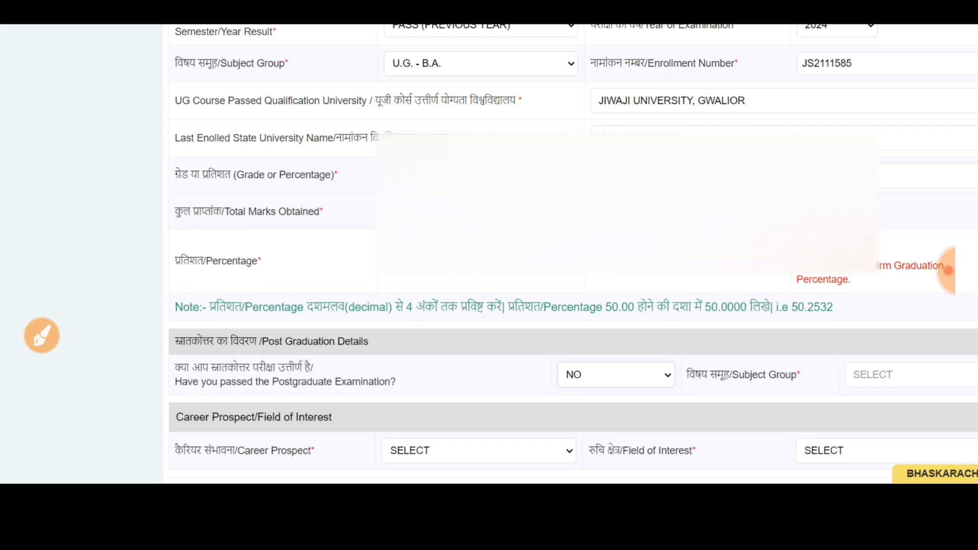
Point out the Percentage field with annotations, then clear them.
click(42, 336)
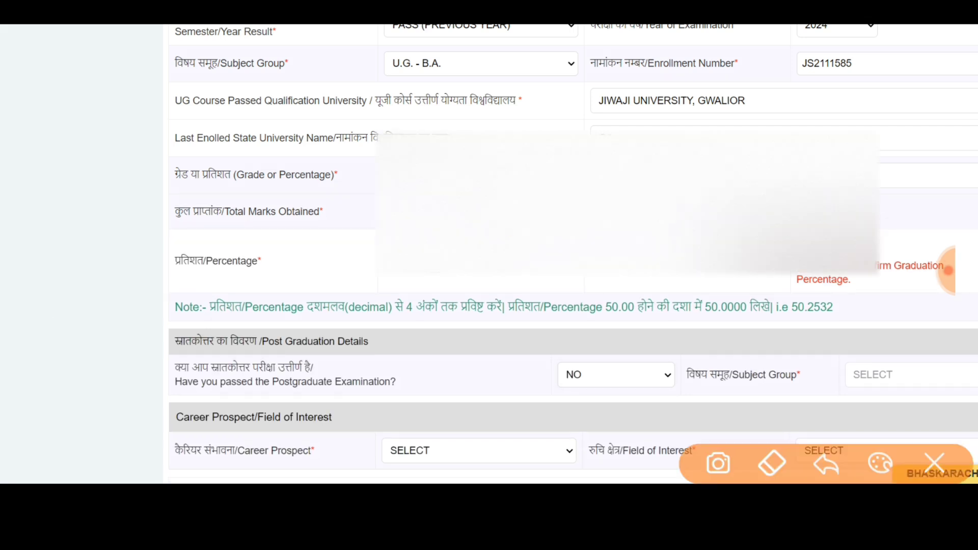
drag(379, 244, 467, 273)
drag(734, 273, 717, 298)
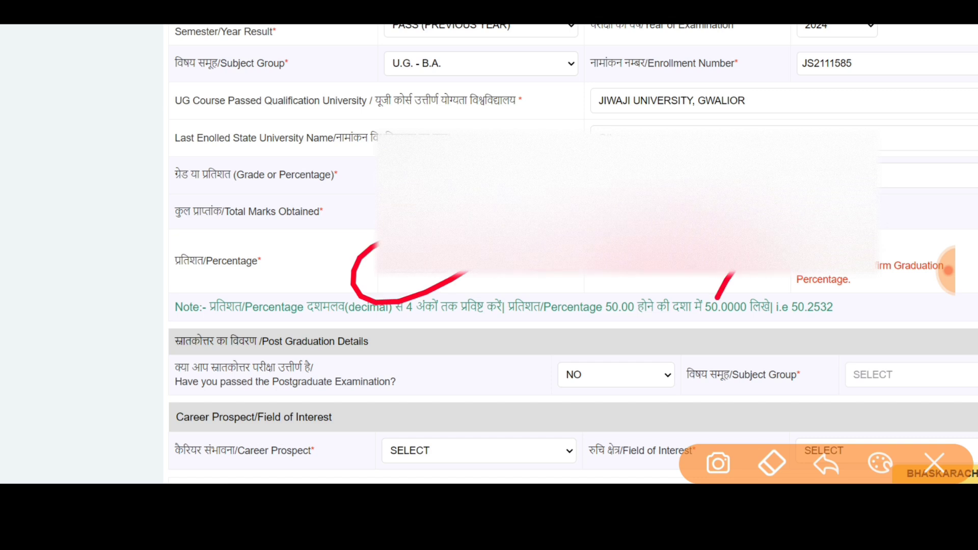
click(934, 463)
scroll(901, 274, down, 2)
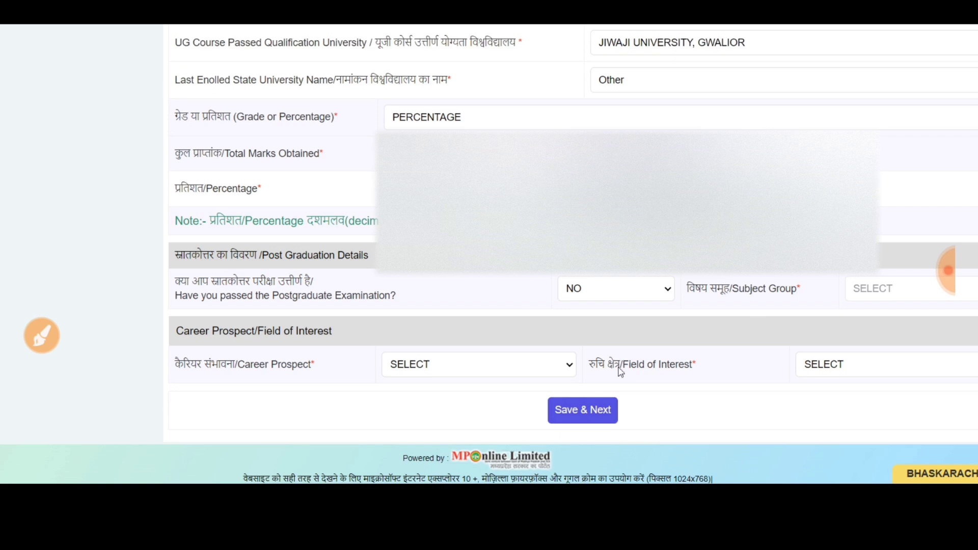
Answer NO to the postgraduate examination passed question.
click(620, 289)
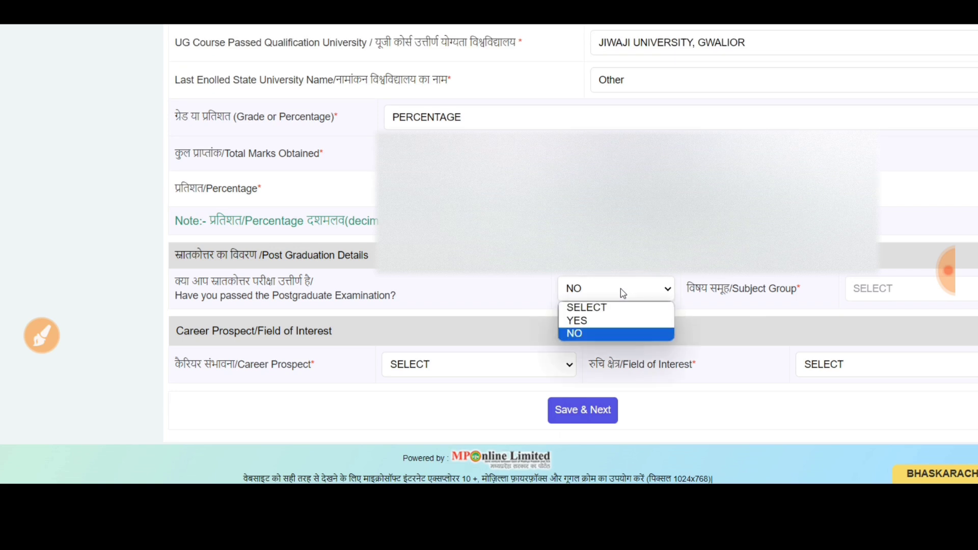
click(601, 321)
click(885, 297)
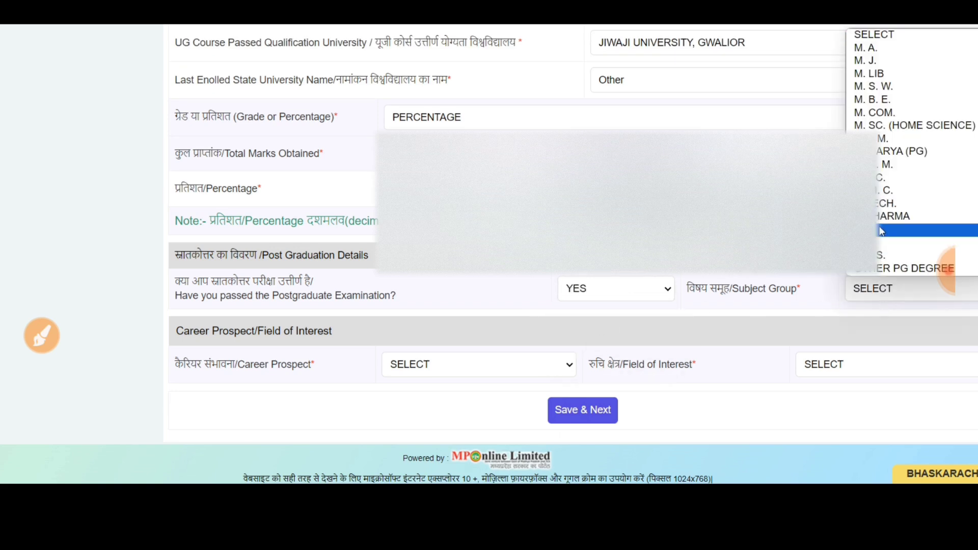
click(616, 289)
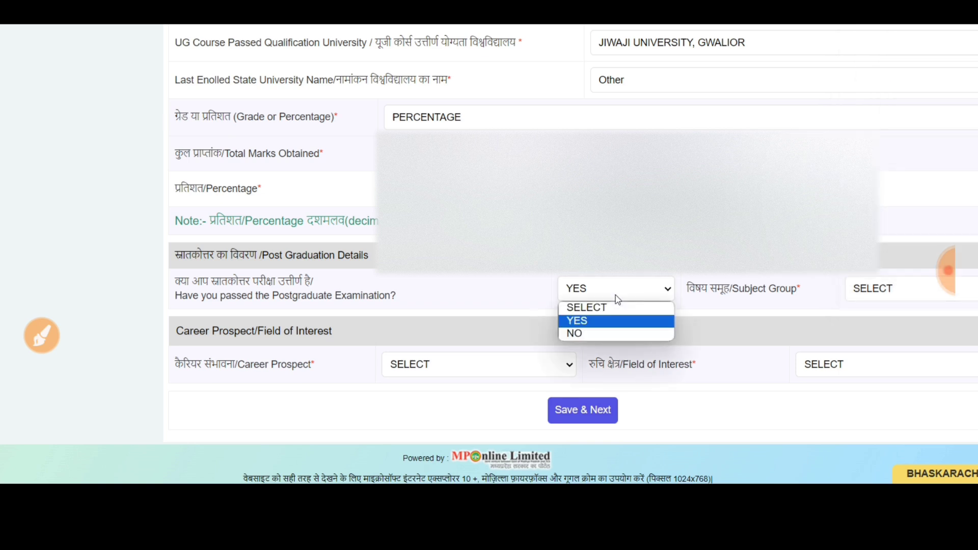
click(594, 332)
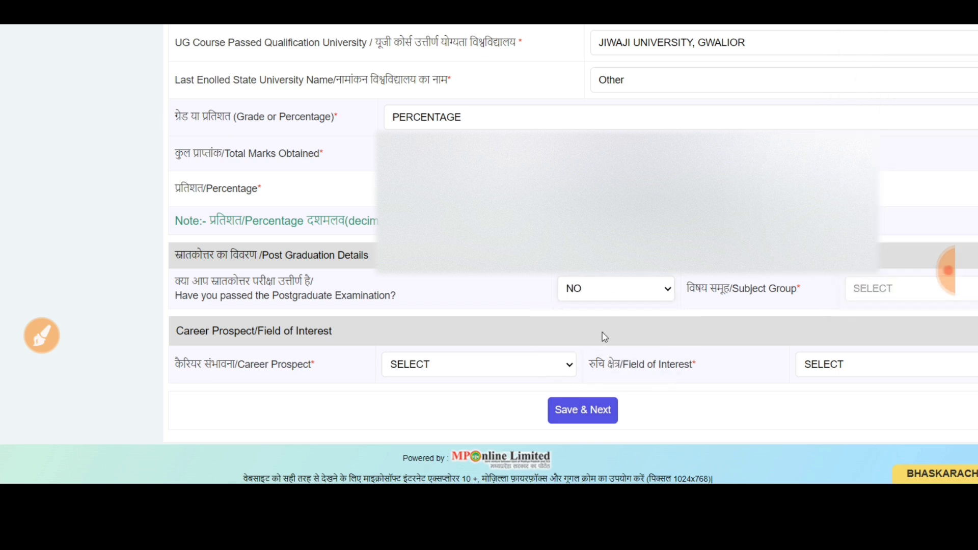
Annotate the career prospect options on the form, then clear the marks.
click(532, 370)
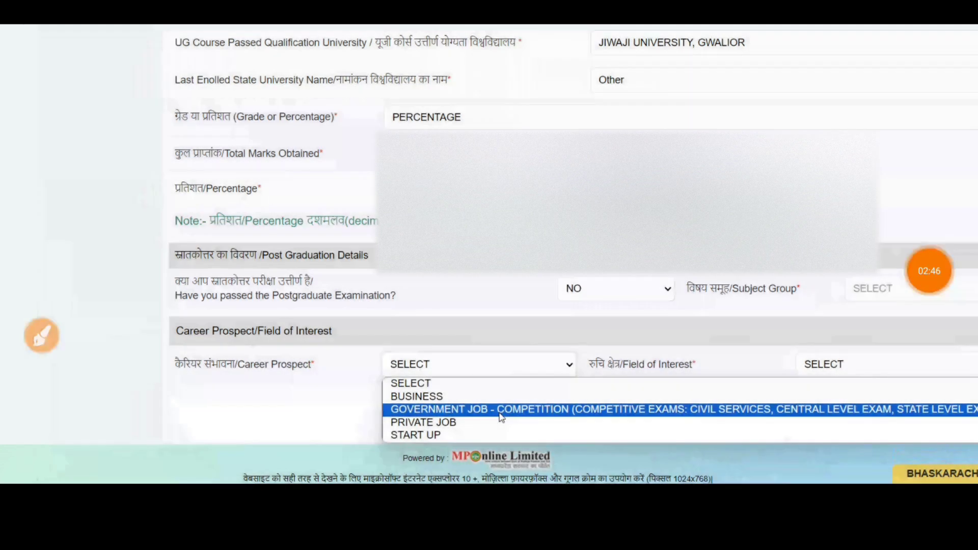
click(42, 336)
mouse_move(360, 320)
mouse_down()
mouse_move(145, 337)
mouse_move(364, 321)
mouse_up()
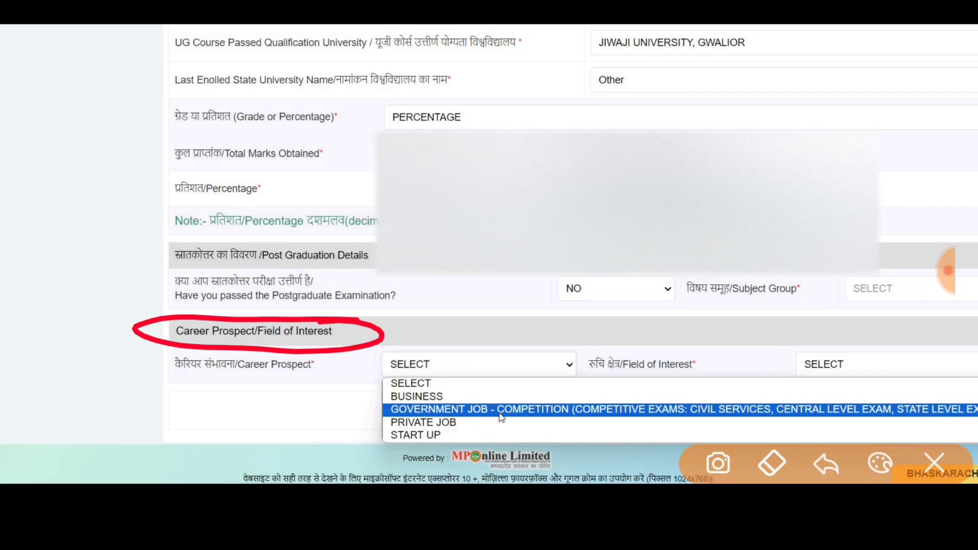
drag(456, 272, 408, 296)
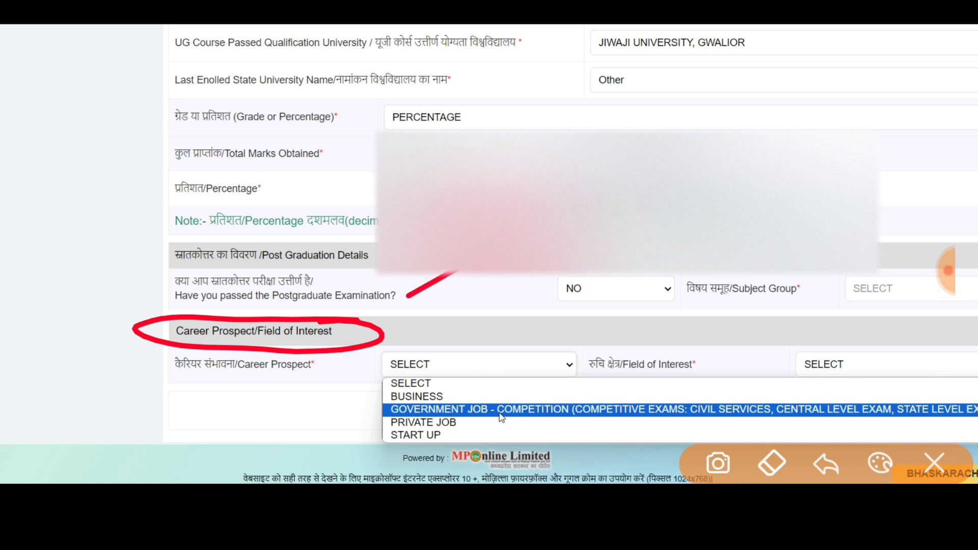
mouse_move(359, 332)
mouse_down()
mouse_move(423, 334)
mouse_move(430, 359)
mouse_up()
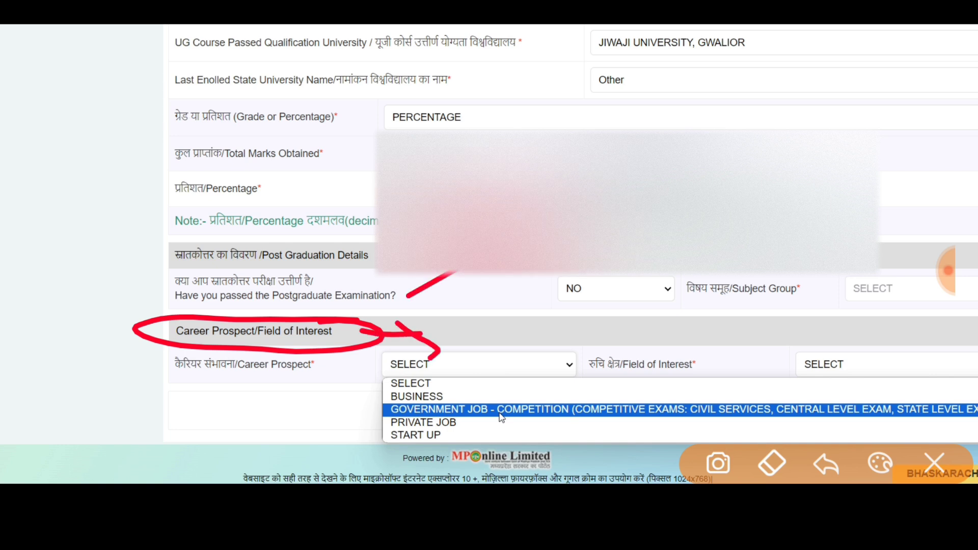
mouse_move(439, 393)
mouse_down()
mouse_move(504, 379)
mouse_move(595, 377)
mouse_move(614, 358)
mouse_up()
mouse_move(459, 428)
mouse_down()
mouse_move(527, 388)
mouse_move(522, 411)
mouse_up()
mouse_move(313, 429)
mouse_down()
mouse_move(339, 434)
mouse_move(408, 378)
mouse_up()
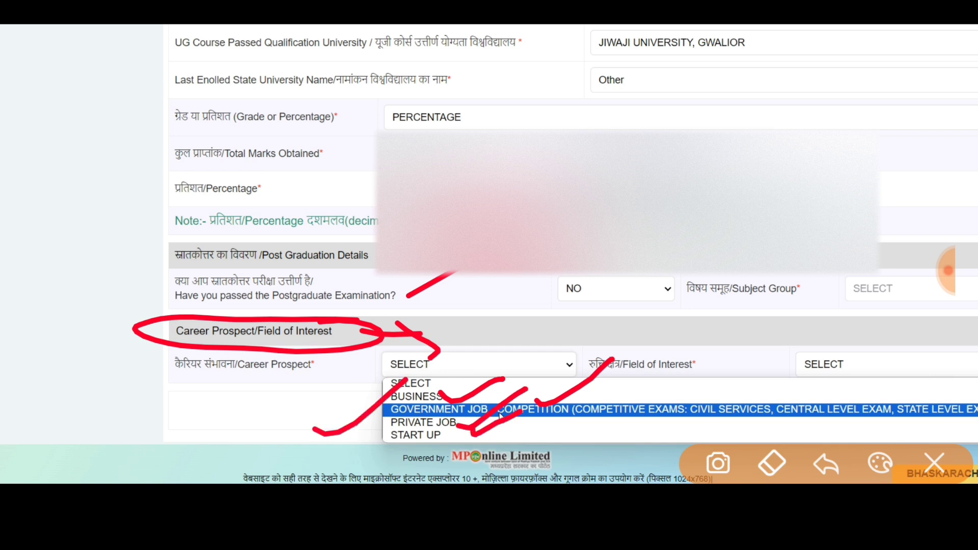
click(935, 463)
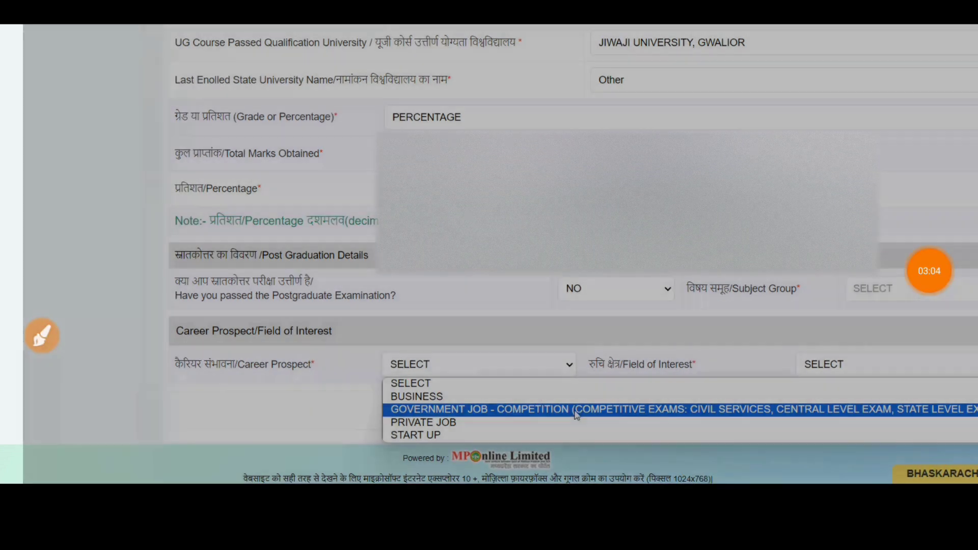
Choose GOVERNMENT JOB - COMPETITION as career prospect and COMPUTER AND IT as field of interest.
click(604, 410)
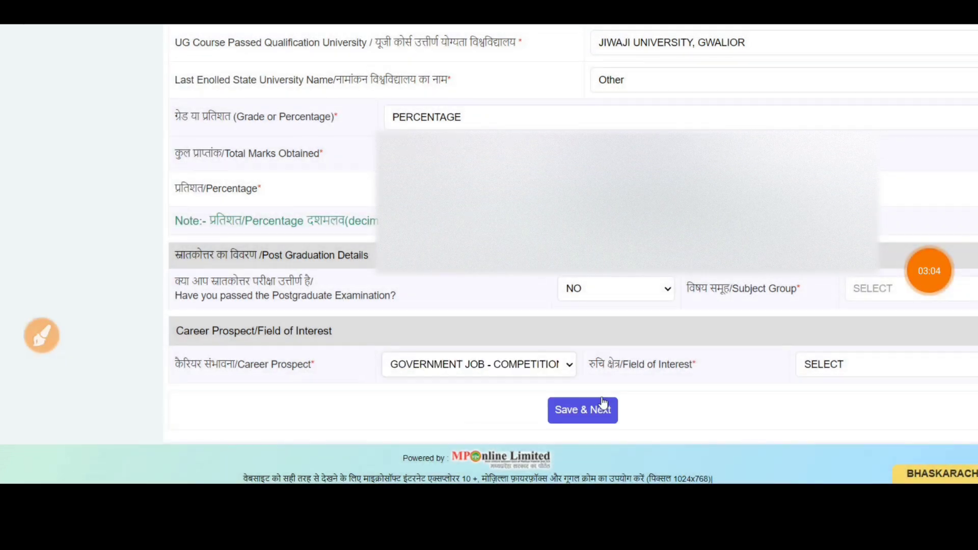
click(878, 364)
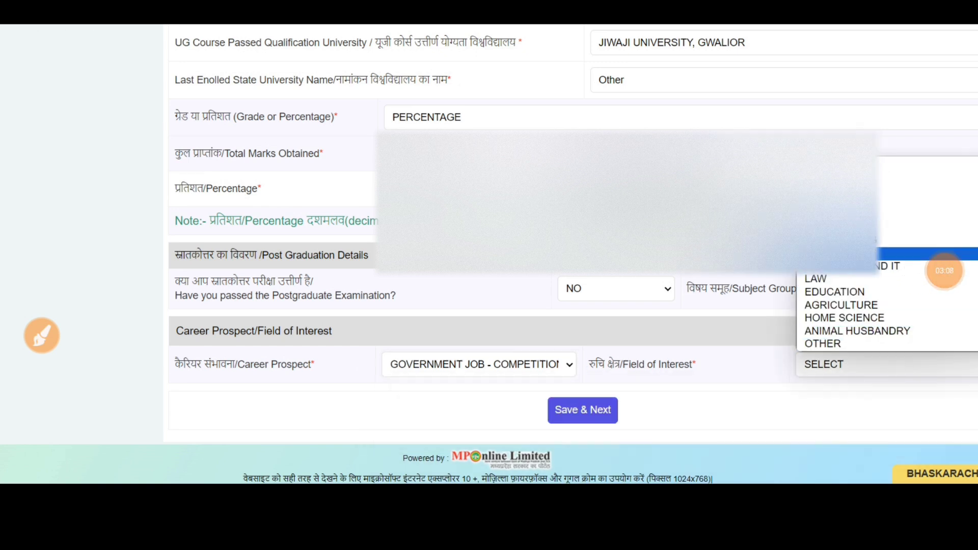
click(838, 270)
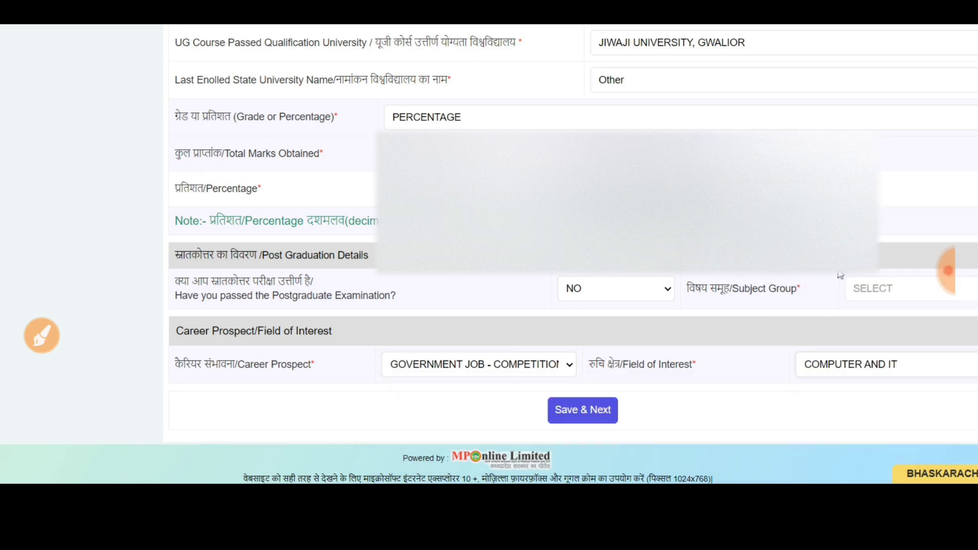
Save the qualifications and annotate the One Step Up page.
click(597, 412)
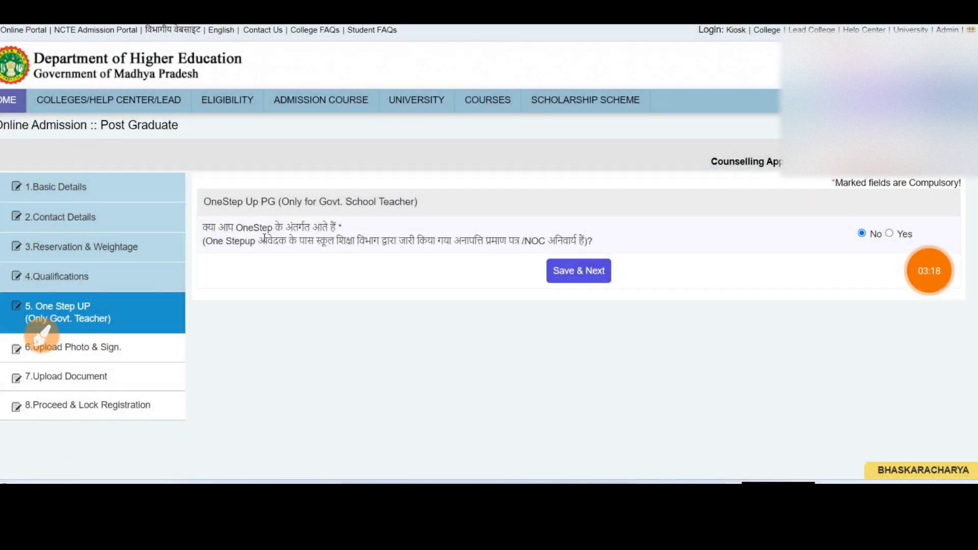
click(40, 335)
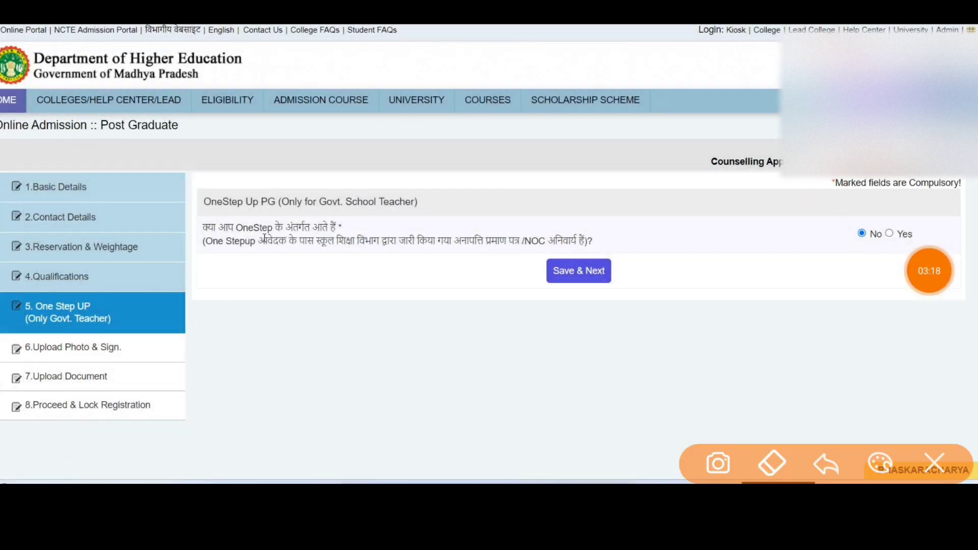
mouse_move(126, 294)
mouse_down()
mouse_move(166, 276)
mouse_move(179, 285)
mouse_up()
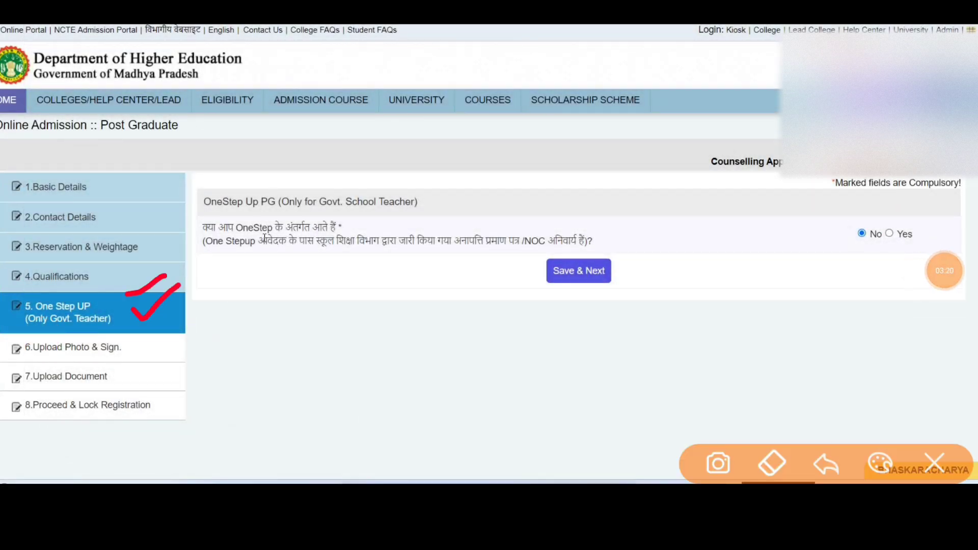
mouse_move(195, 180)
mouse_down()
mouse_move(199, 200)
mouse_move(272, 175)
mouse_move(912, 175)
mouse_move(627, 301)
mouse_move(212, 298)
mouse_move(211, 278)
mouse_up()
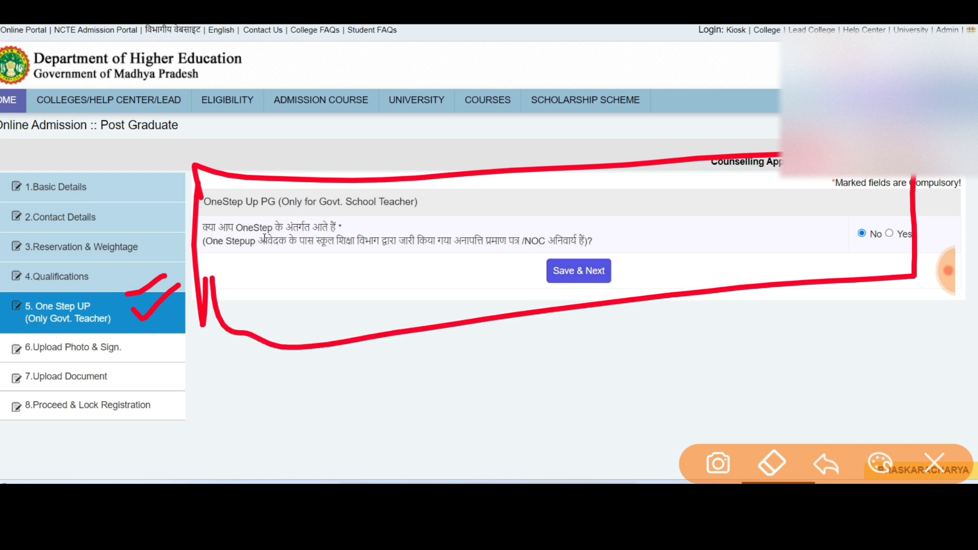
mouse_move(352, 348)
mouse_down()
mouse_move(389, 387)
mouse_move(377, 363)
mouse_up()
mouse_move(403, 356)
mouse_down()
mouse_move(425, 359)
mouse_move(443, 339)
mouse_up()
mouse_move(459, 326)
mouse_down()
mouse_move(463, 360)
mouse_move(485, 339)
mouse_up()
mouse_move(476, 364)
mouse_down()
mouse_move(374, 410)
mouse_move(377, 428)
mouse_up()
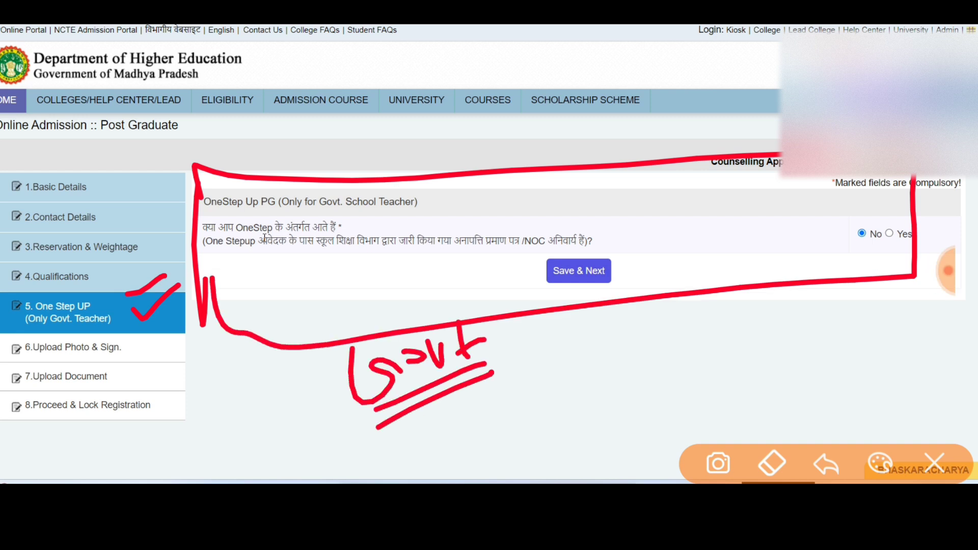
click(934, 464)
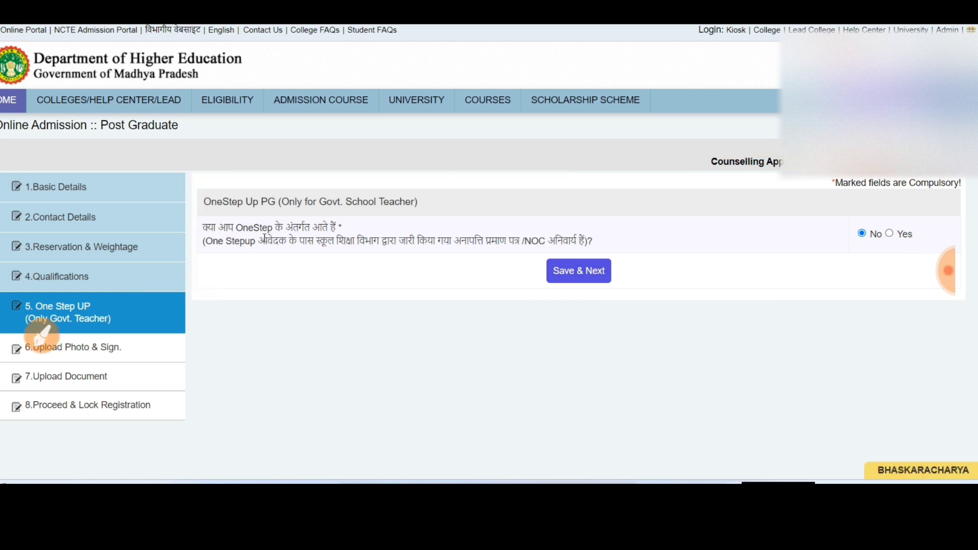
Keep No as the One Step Up answer and save to continue.
click(41, 336)
drag(775, 213, 872, 195)
mouse_move(651, 244)
mouse_down()
mouse_move(700, 244)
mouse_move(445, 316)
mouse_up()
click(934, 464)
click(947, 271)
click(603, 277)
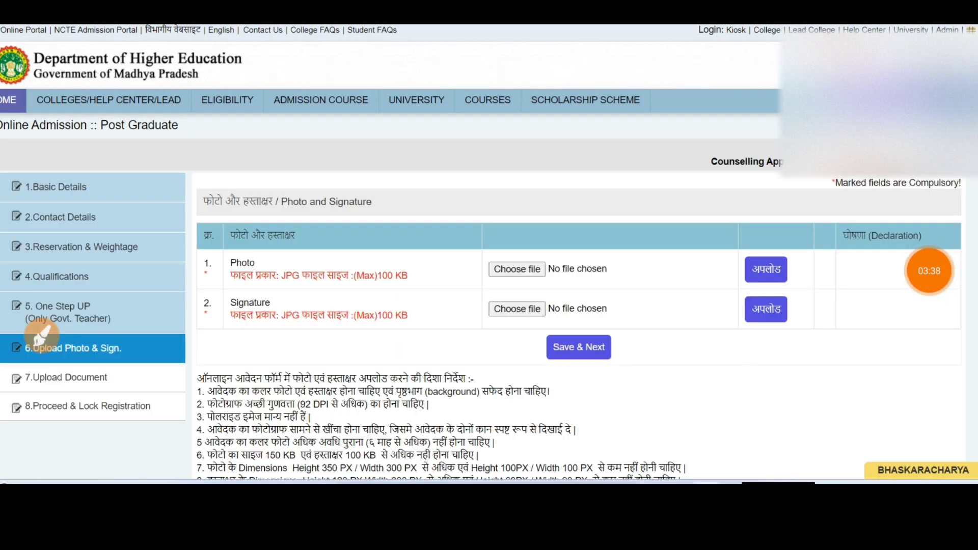
Scroll to the Photo and Signature fields and annotate the upload area.
scroll(749, 368, down, 2)
click(929, 271)
click(406, 461)
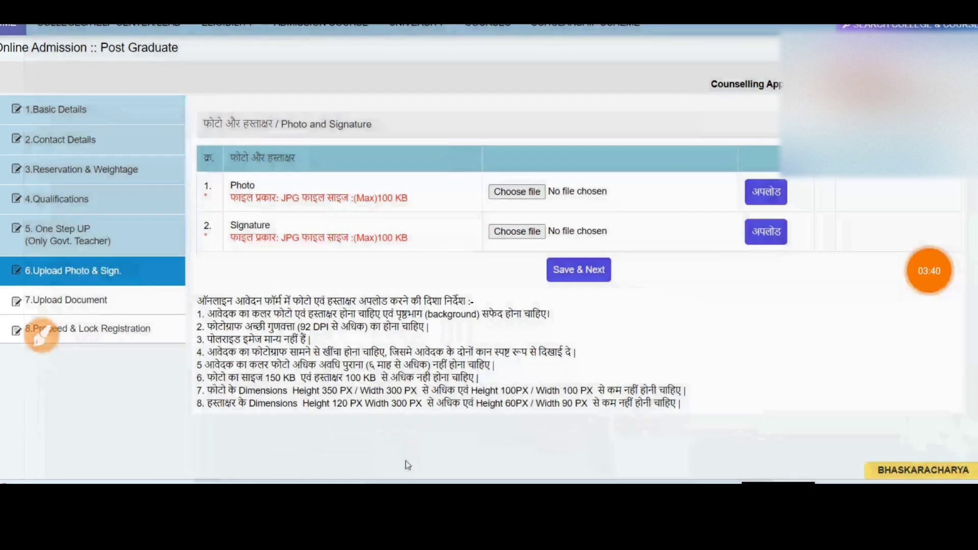
click(42, 337)
drag(107, 279, 161, 249)
drag(142, 277, 178, 248)
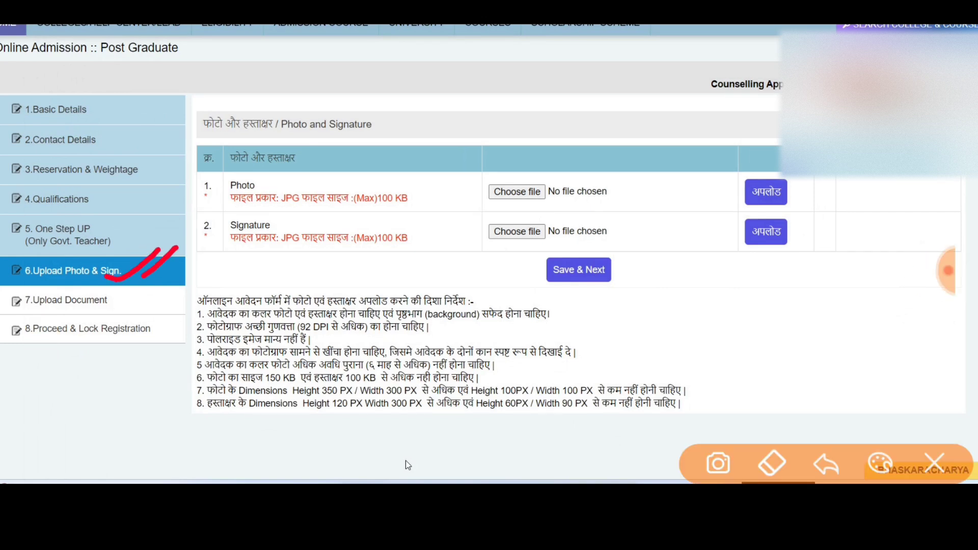
mouse_move(408, 180)
mouse_down()
mouse_move(387, 183)
mouse_move(433, 166)
mouse_move(357, 186)
mouse_up()
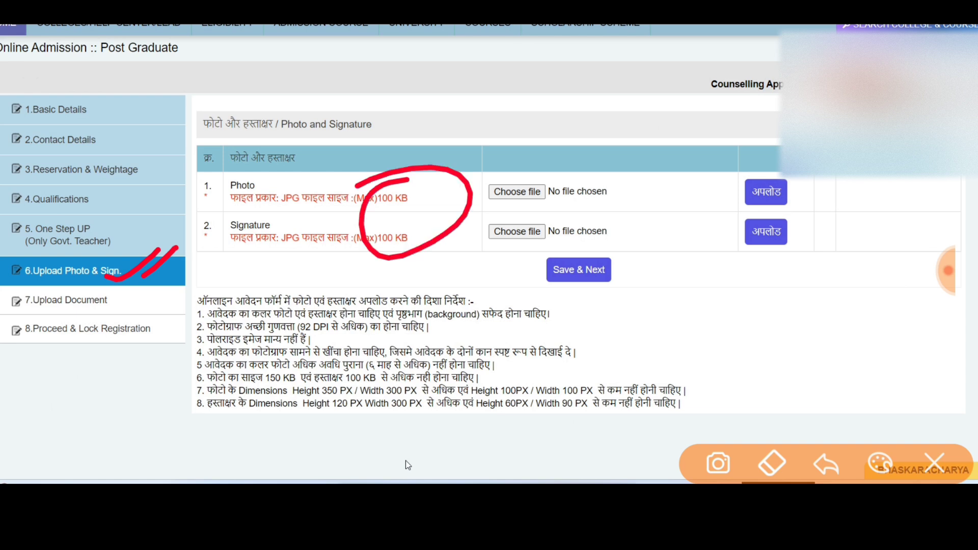
mouse_move(669, 208)
mouse_down()
mouse_move(662, 264)
mouse_move(685, 218)
mouse_up()
drag(713, 195, 711, 199)
mouse_move(651, 291)
mouse_down()
mouse_move(728, 235)
mouse_move(715, 258)
mouse_up()
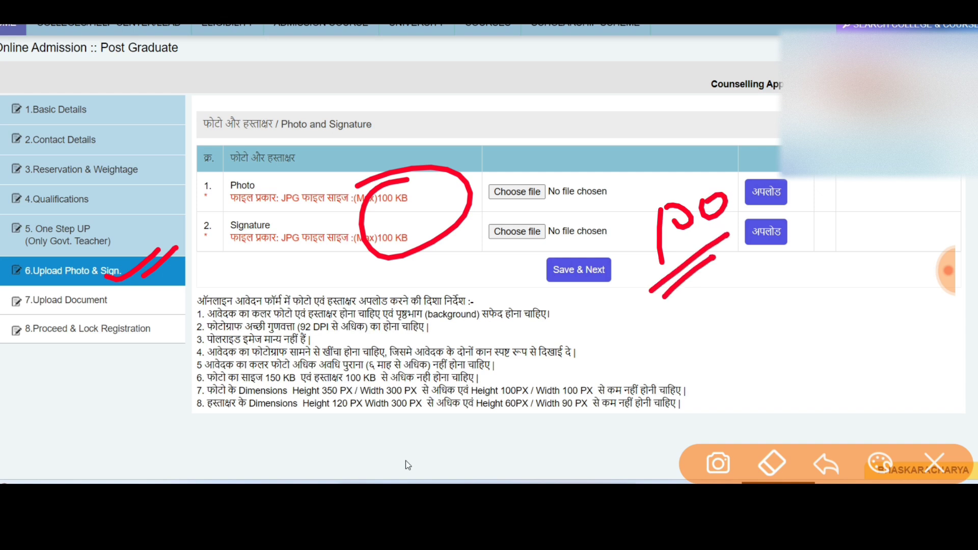
mouse_move(683, 376)
mouse_down()
mouse_move(533, 381)
mouse_move(341, 431)
mouse_move(672, 372)
mouse_move(652, 370)
mouse_up()
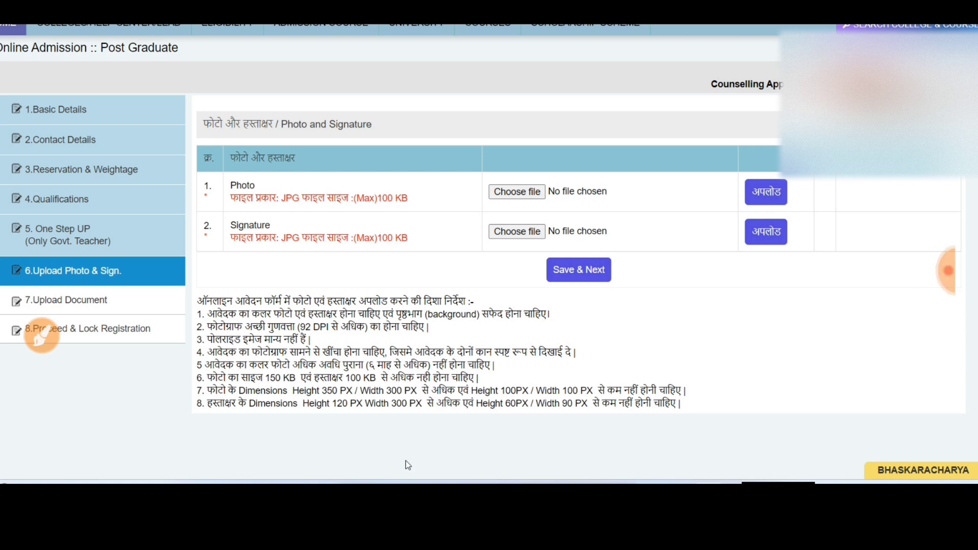
Annotate the upload instructions further, then clear the marks.
click(41, 334)
mouse_move(202, 278)
mouse_down()
mouse_move(210, 352)
mouse_move(255, 312)
mouse_move(306, 298)
mouse_up()
drag(311, 240, 323, 305)
mouse_move(389, 220)
mouse_down()
mouse_move(407, 239)
mouse_move(389, 221)
mouse_up()
drag(449, 224, 454, 252)
mouse_move(493, 196)
mouse_down()
mouse_move(540, 214)
mouse_move(606, 193)
mouse_up()
drag(357, 323, 214, 388)
drag(658, 218, 275, 390)
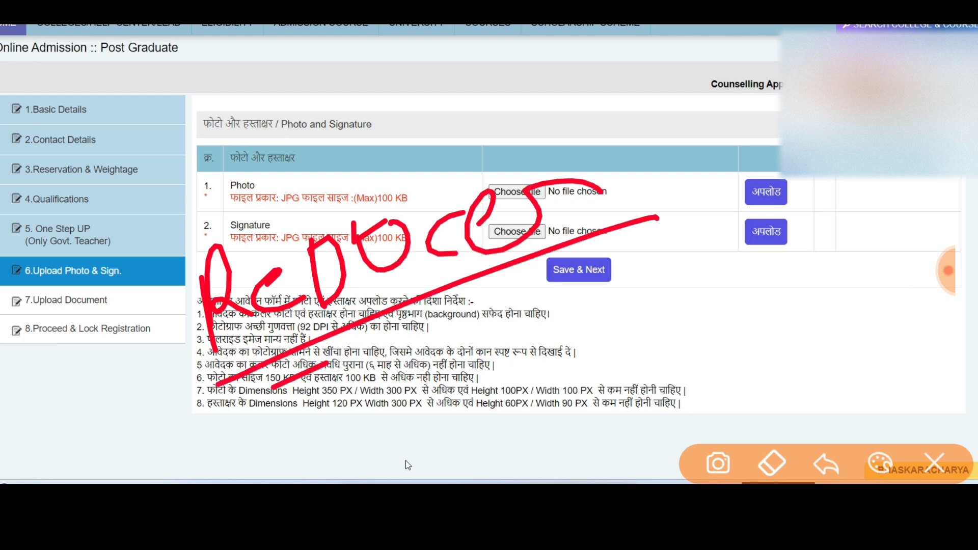
mouse_move(548, 276)
mouse_down()
mouse_move(142, 265)
mouse_move(647, 265)
mouse_move(619, 267)
mouse_up()
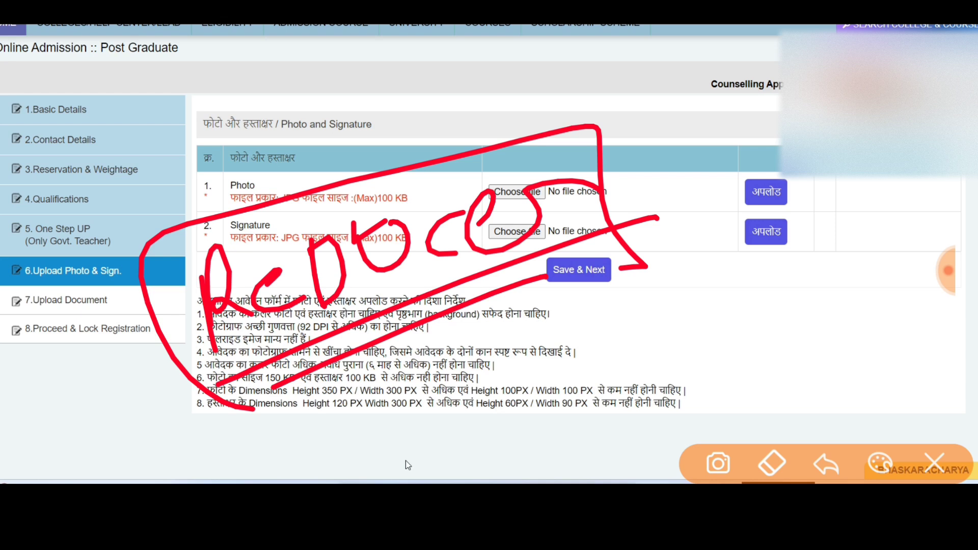
mouse_move(703, 378)
mouse_down()
mouse_move(364, 379)
mouse_move(756, 408)
mouse_move(644, 366)
mouse_up()
mouse_move(703, 380)
mouse_down()
mouse_move(757, 337)
mouse_move(764, 351)
mouse_up()
mouse_move(729, 323)
mouse_down()
mouse_move(788, 324)
mouse_move(793, 390)
mouse_up()
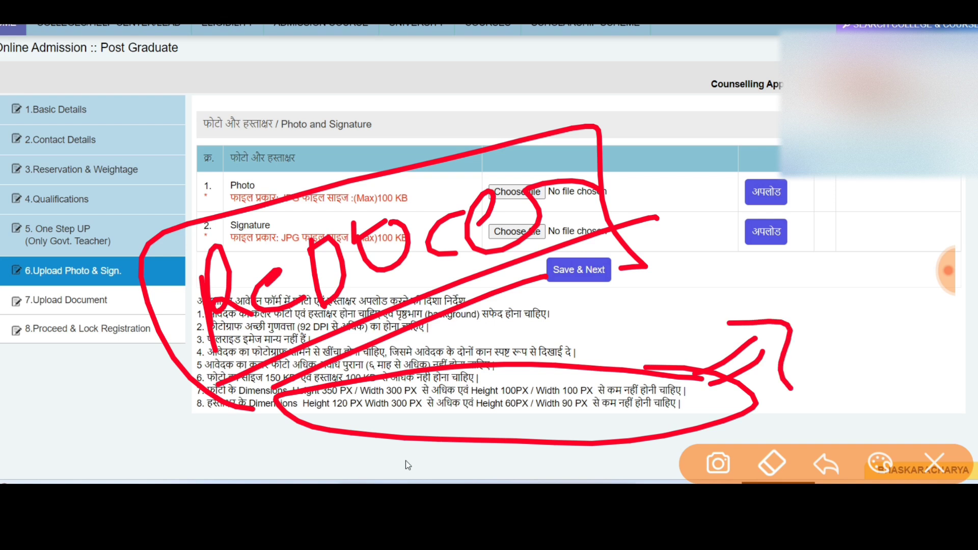
click(934, 463)
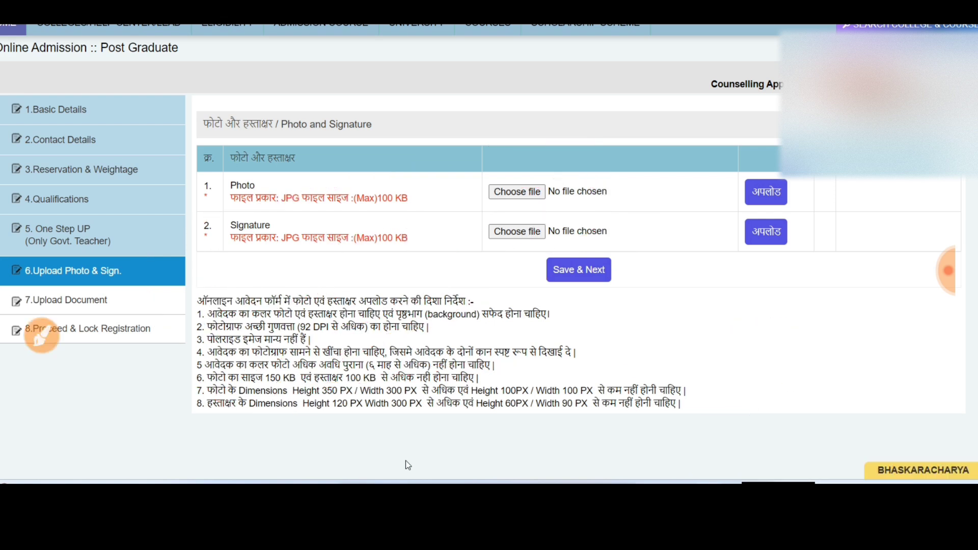
Open the file picker for the applicant's photo in the Photo row.
click(41, 334)
mouse_move(637, 170)
mouse_down()
mouse_move(438, 204)
mouse_move(657, 183)
mouse_up()
click(936, 463)
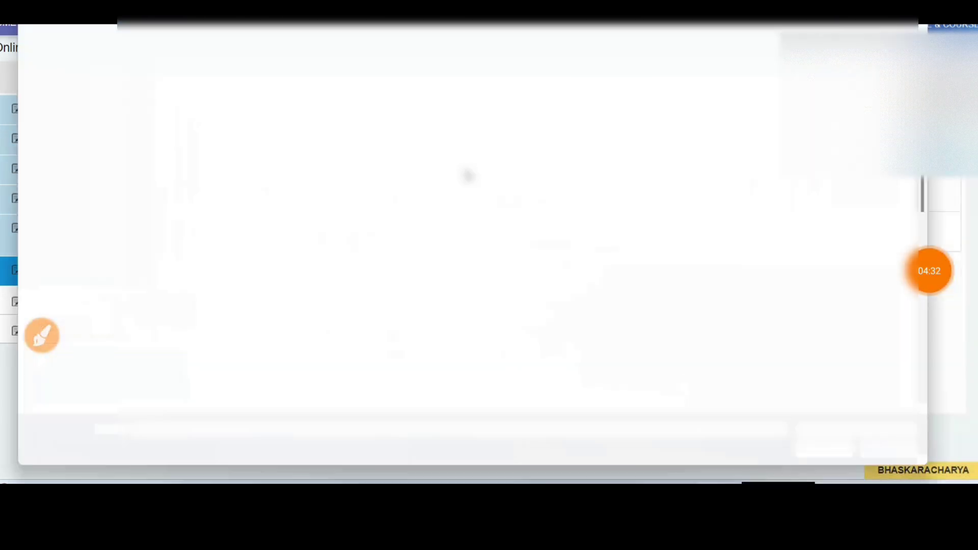
Upload the applicant's photo file and dismiss the success message.
scroll(509, 229, down, 5)
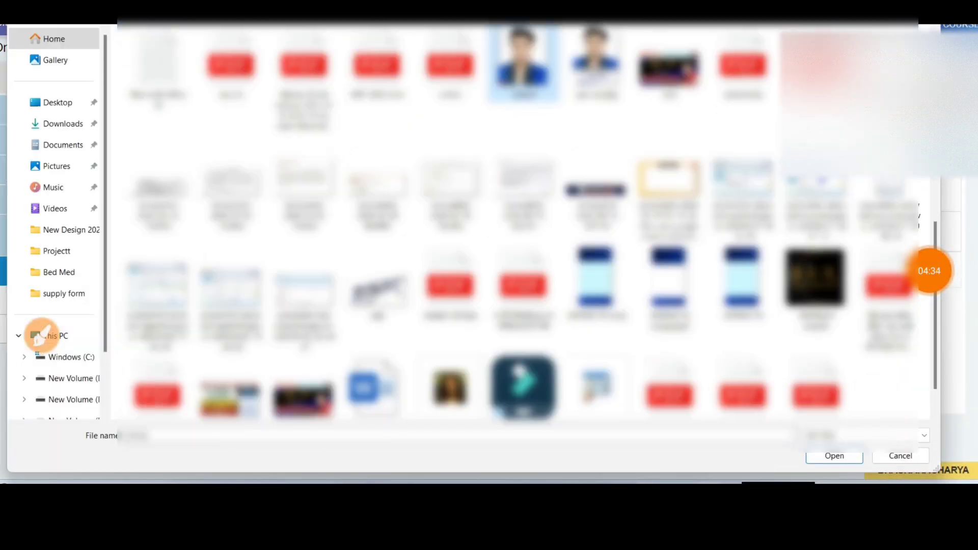
double_click(519, 56)
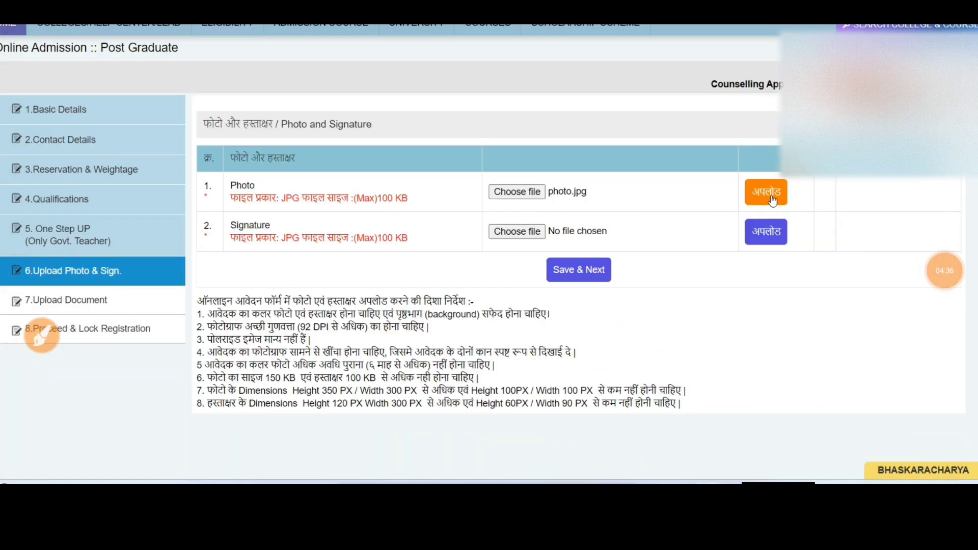
click(772, 196)
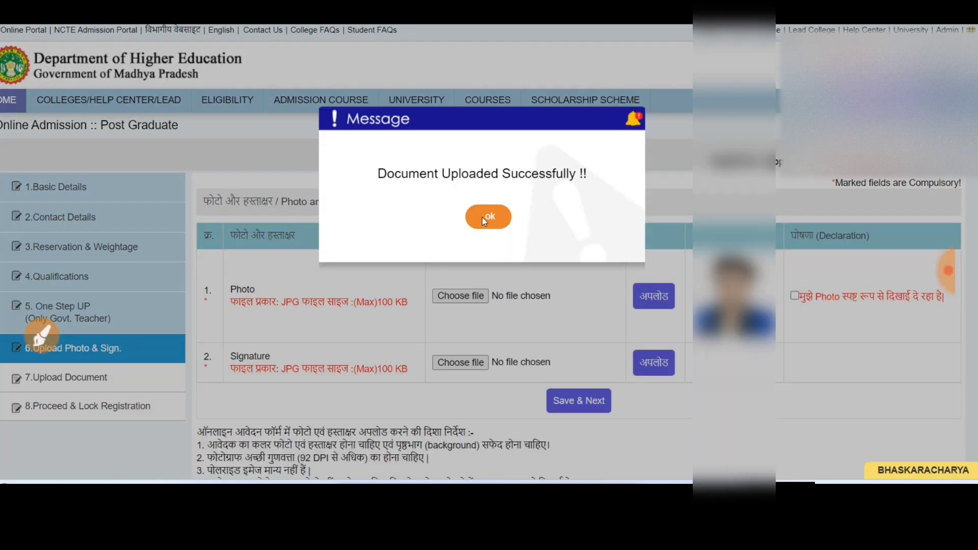
click(483, 217)
Choose and upload the signature image, then dismiss the success message.
click(466, 362)
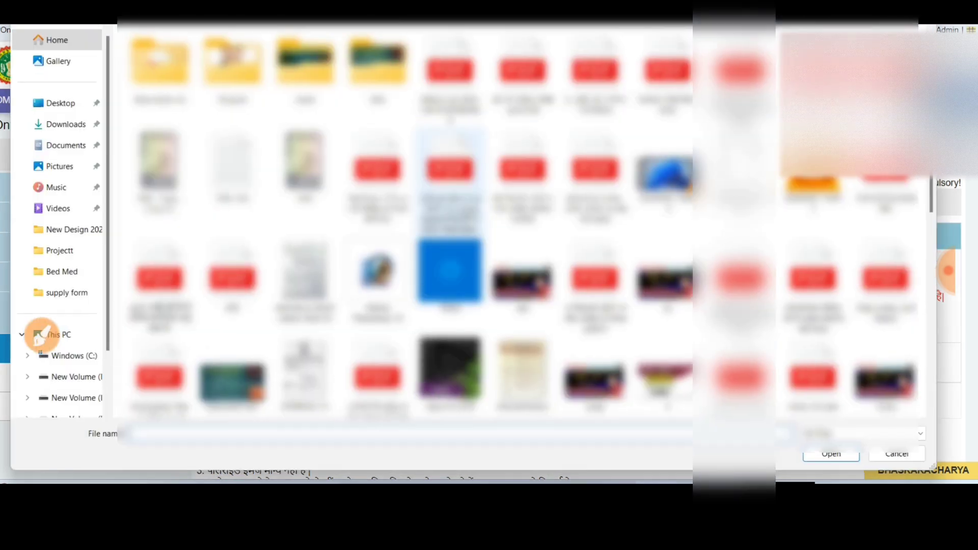
scroll(510, 229, down, 5)
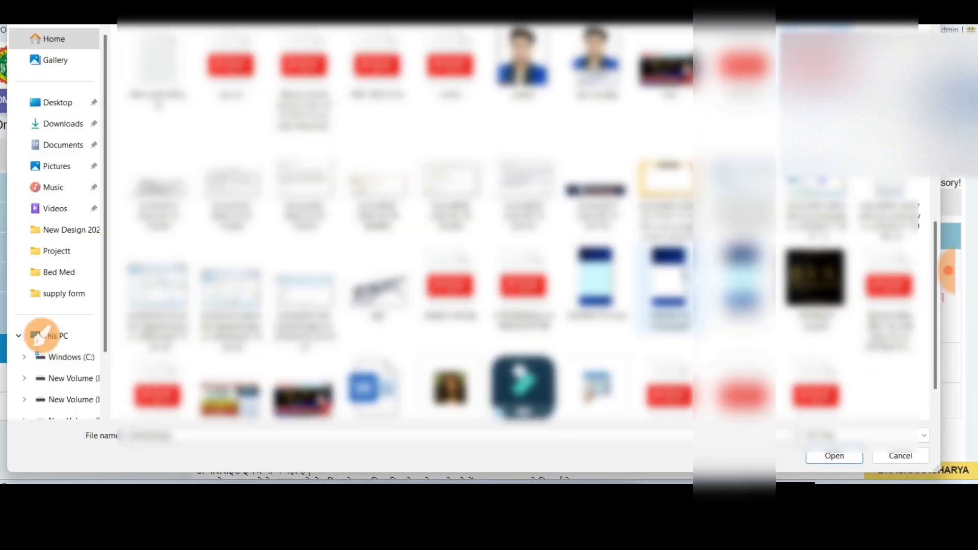
key(Return)
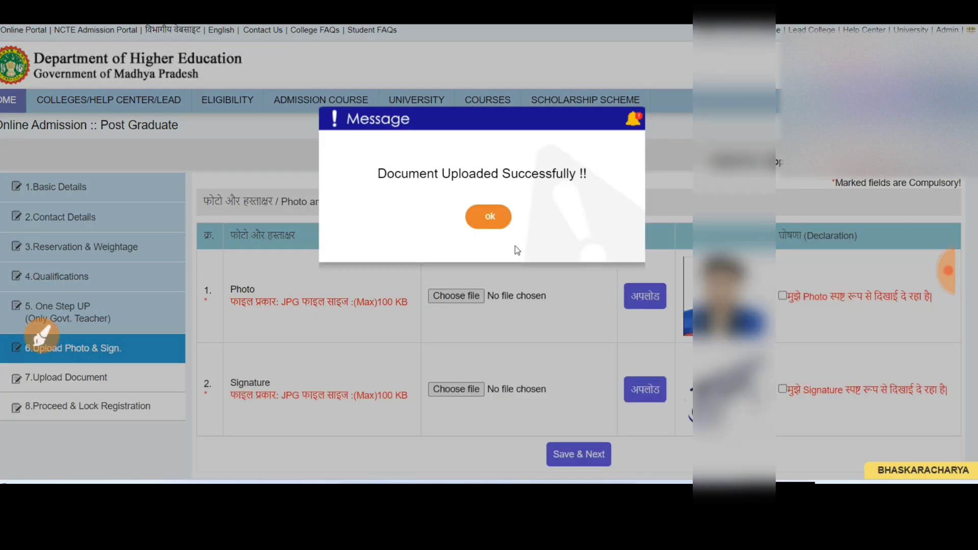
click(491, 225)
Tick both declarations that the photo and signature are clearly visible.
click(782, 296)
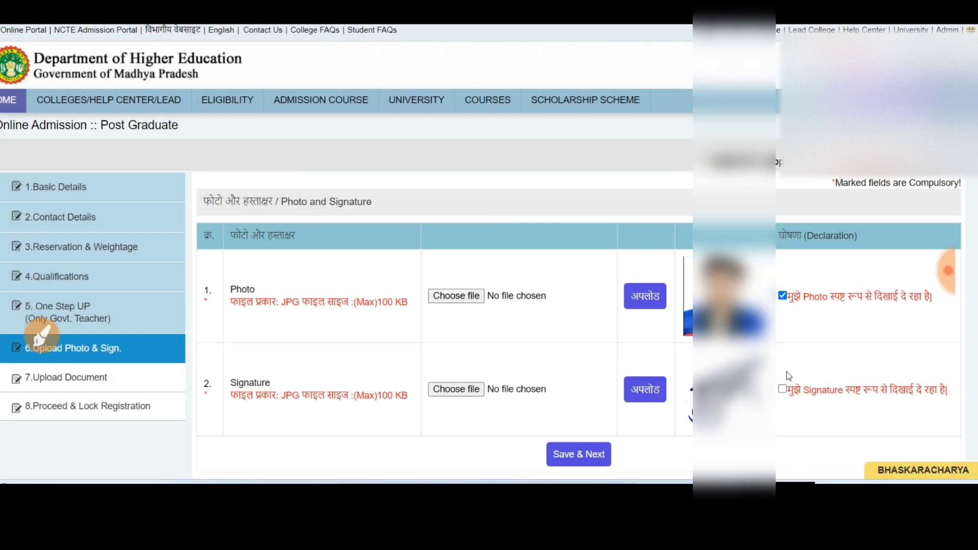
click(783, 389)
scroll(427, 440, down, 2)
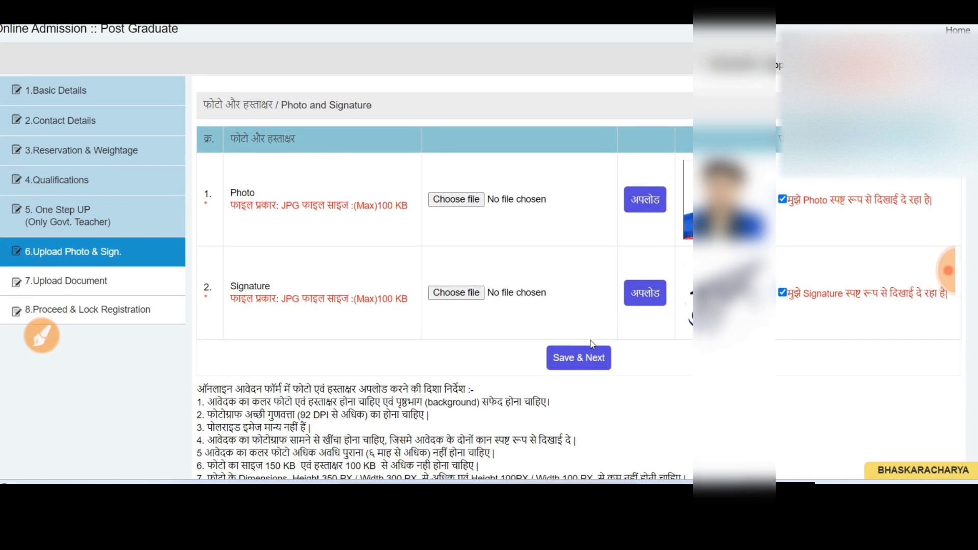
Save the Photo & Sign. step, reach the Upload Document list and start marking it up.
click(593, 359)
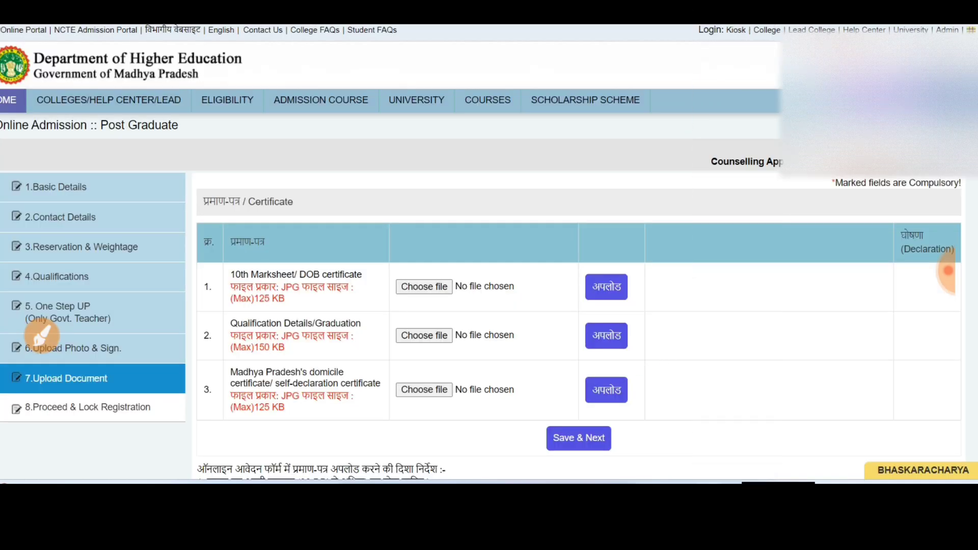
scroll(335, 340, down, 2)
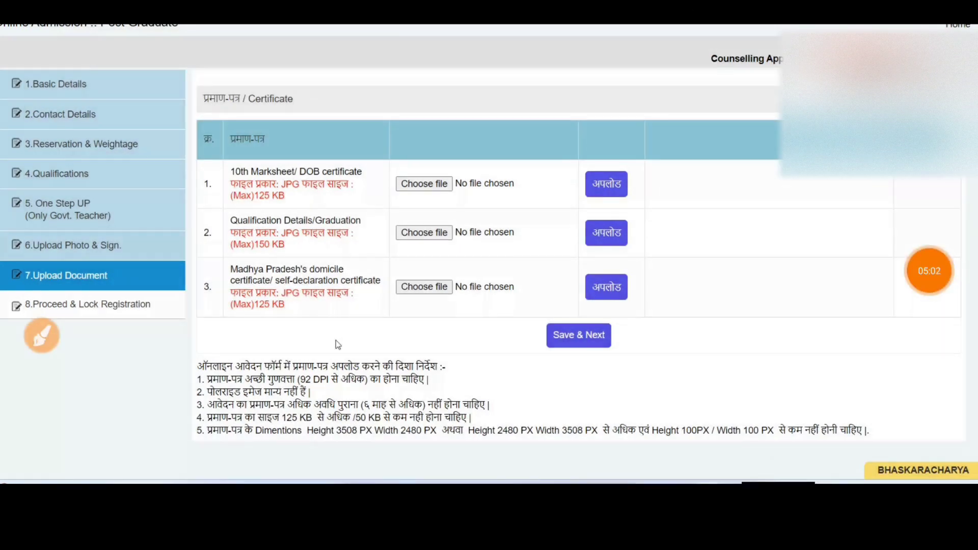
click(42, 336)
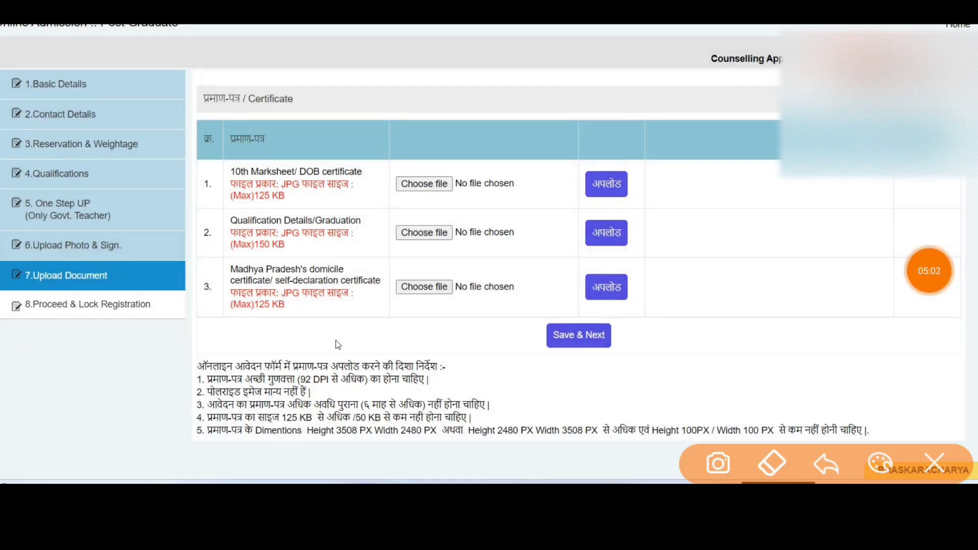
mouse_move(117, 279)
mouse_down()
mouse_move(160, 251)
mouse_move(187, 250)
mouse_up()
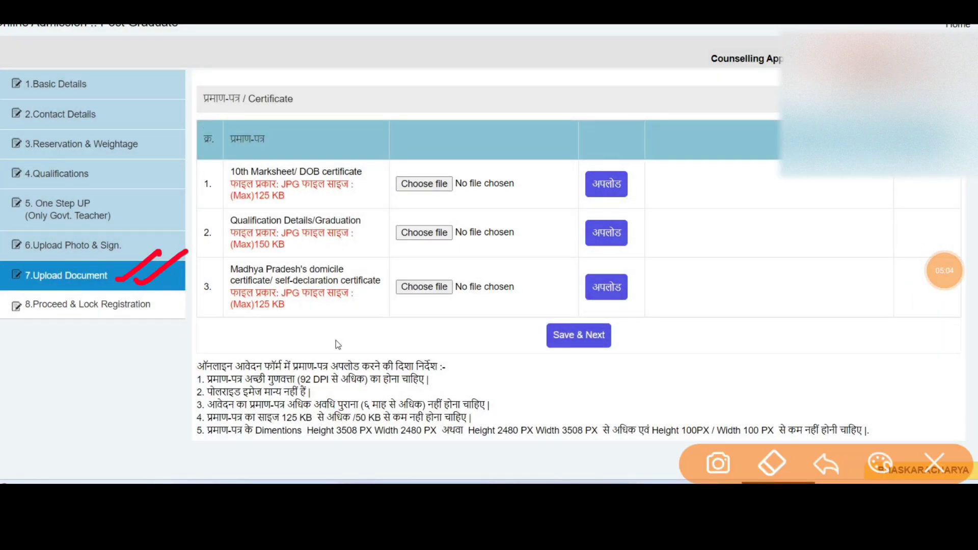
mouse_move(250, 71)
mouse_down()
mouse_move(171, 158)
mouse_move(224, 352)
mouse_move(699, 337)
mouse_move(688, 107)
mouse_move(247, 71)
mouse_up()
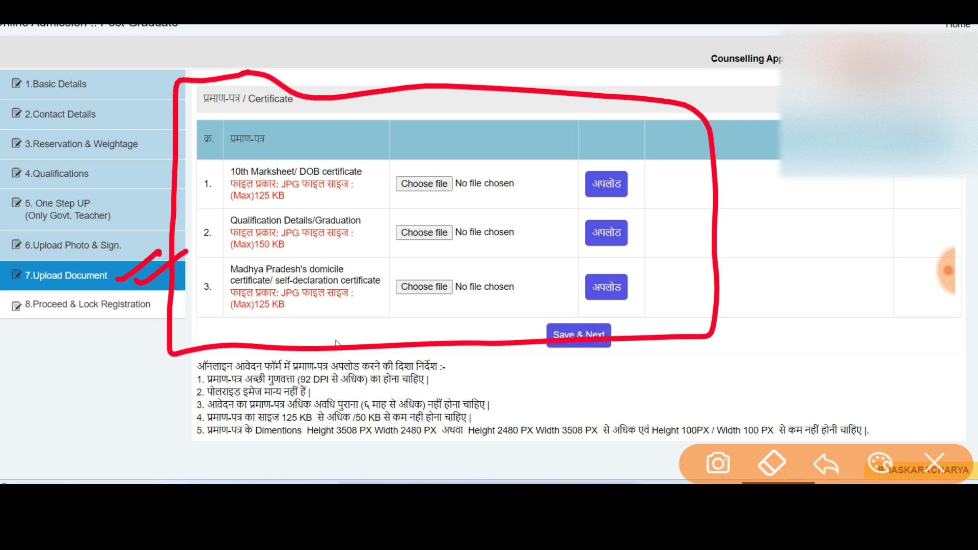
Draw pen annotations over the listed certificate rows, then clear them.
drag(531, 165, 561, 156)
drag(569, 147, 583, 248)
drag(507, 168, 538, 258)
mouse_move(485, 175)
mouse_down()
mouse_move(530, 158)
mouse_move(585, 232)
mouse_up()
click(662, 176)
drag(643, 168, 672, 201)
mouse_move(678, 189)
mouse_down()
mouse_move(698, 180)
mouse_move(701, 208)
mouse_up()
drag(644, 166, 634, 232)
mouse_move(631, 173)
mouse_down()
mouse_move(695, 140)
mouse_move(764, 214)
mouse_up()
drag(764, 214, 645, 232)
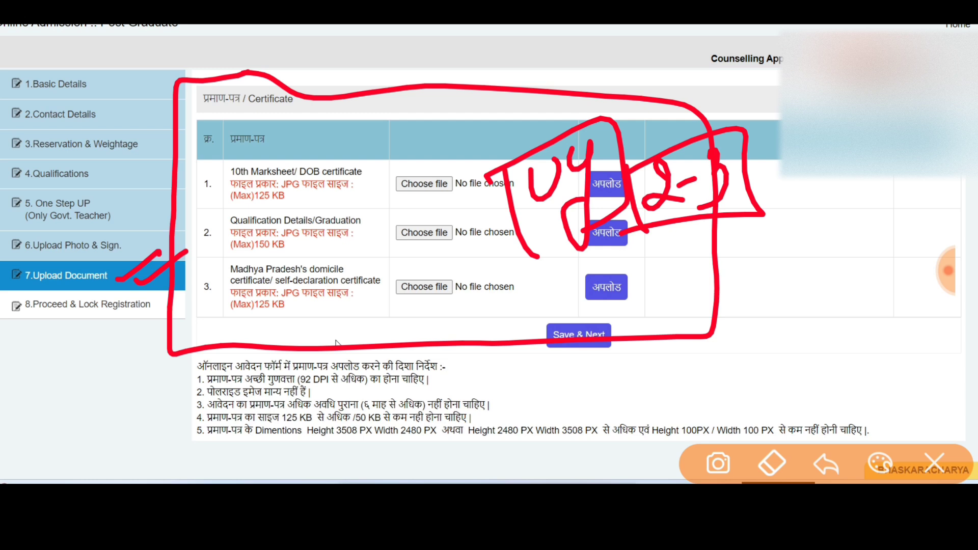
drag(745, 237, 787, 251)
drag(793, 214, 795, 218)
mouse_move(814, 200)
mouse_down()
mouse_move(848, 203)
mouse_move(836, 229)
mouse_up()
drag(695, 250, 742, 315)
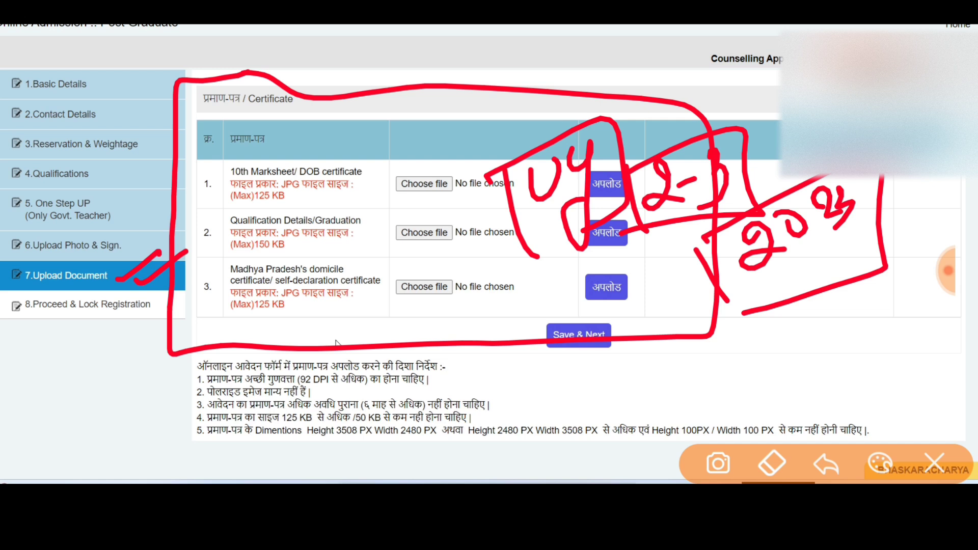
mouse_move(140, 286)
mouse_down()
mouse_move(183, 257)
mouse_move(213, 257)
mouse_up()
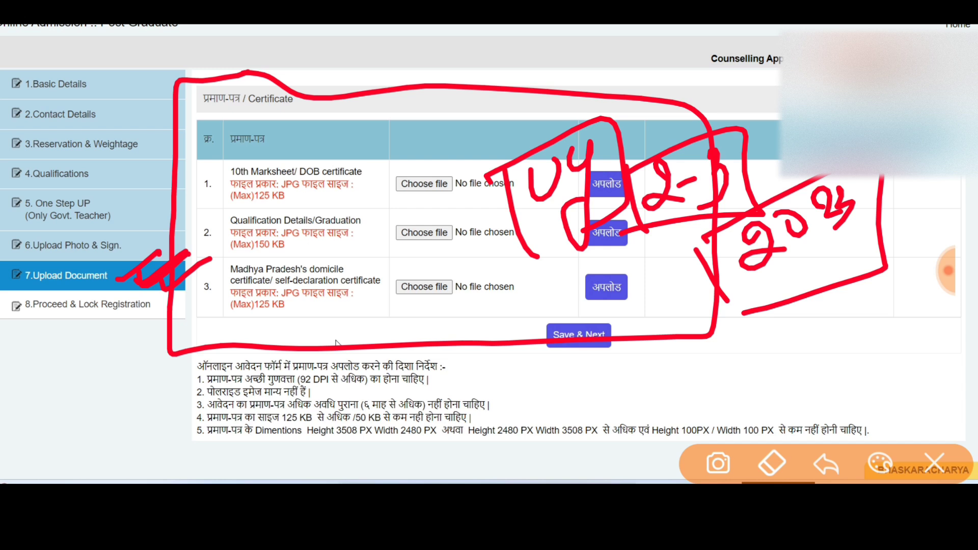
mouse_move(144, 277)
mouse_down()
mouse_move(168, 254)
mouse_move(116, 270)
mouse_up()
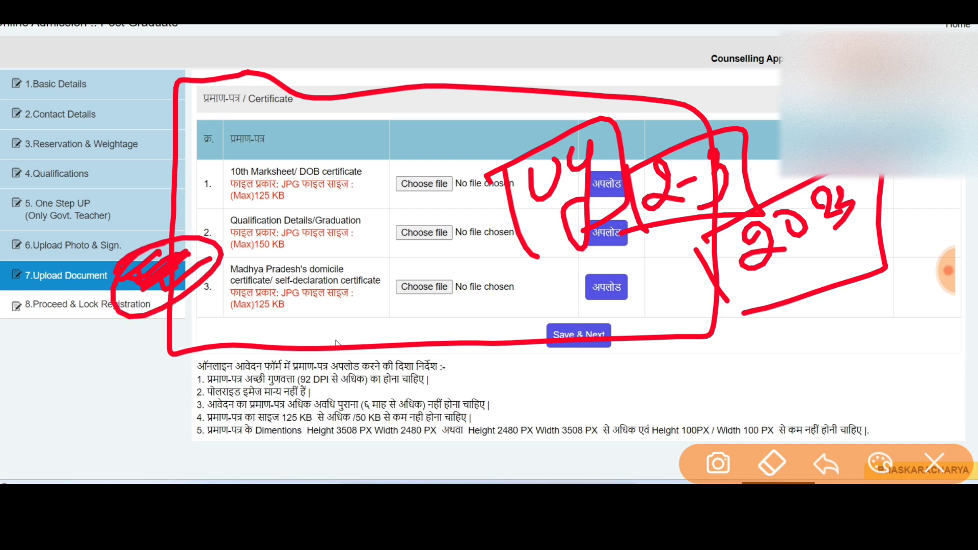
mouse_move(127, 222)
mouse_down()
mouse_move(104, 252)
mouse_move(94, 234)
mouse_move(109, 230)
mouse_up()
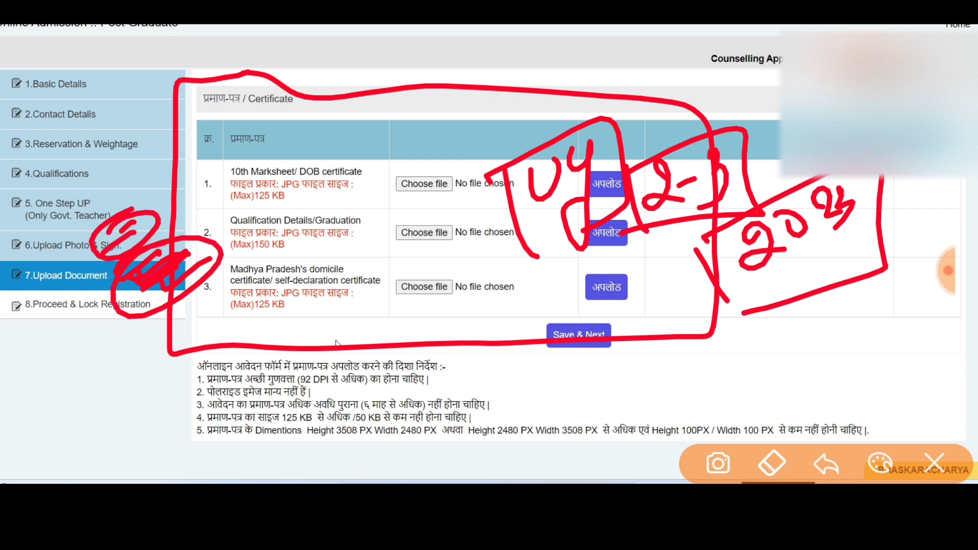
drag(92, 269, 62, 294)
mouse_move(77, 326)
mouse_down()
mouse_move(57, 349)
mouse_move(98, 312)
mouse_up()
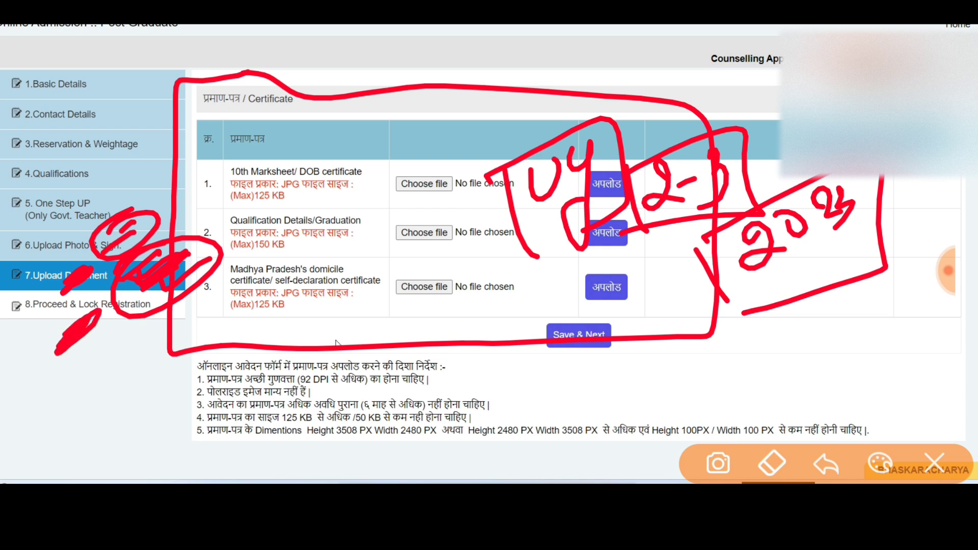
key(Escape)
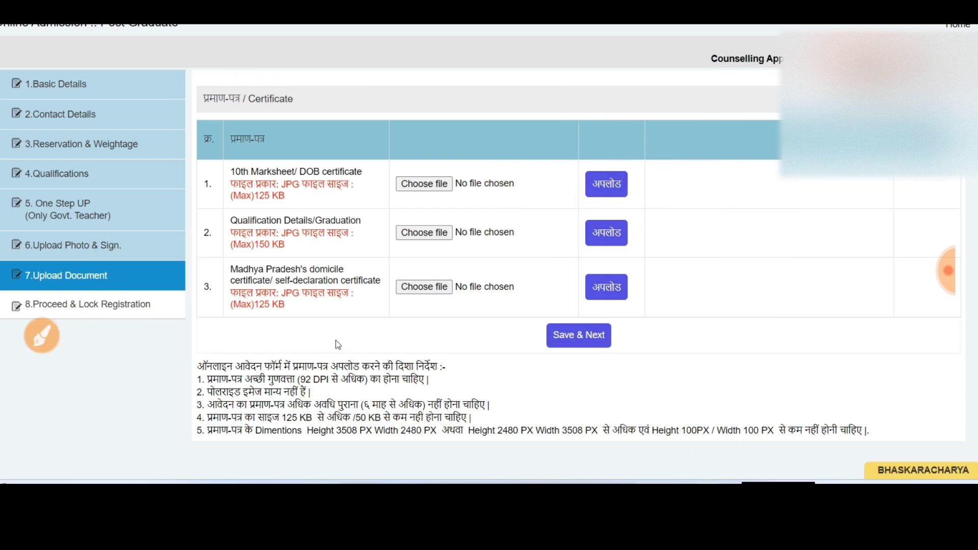
Annotate the Upload Document table again across its rows and lower section, then clear it.
click(41, 336)
drag(185, 152, 200, 368)
mouse_move(293, 138)
mouse_down()
mouse_move(682, 201)
mouse_move(428, 349)
mouse_move(199, 350)
mouse_up()
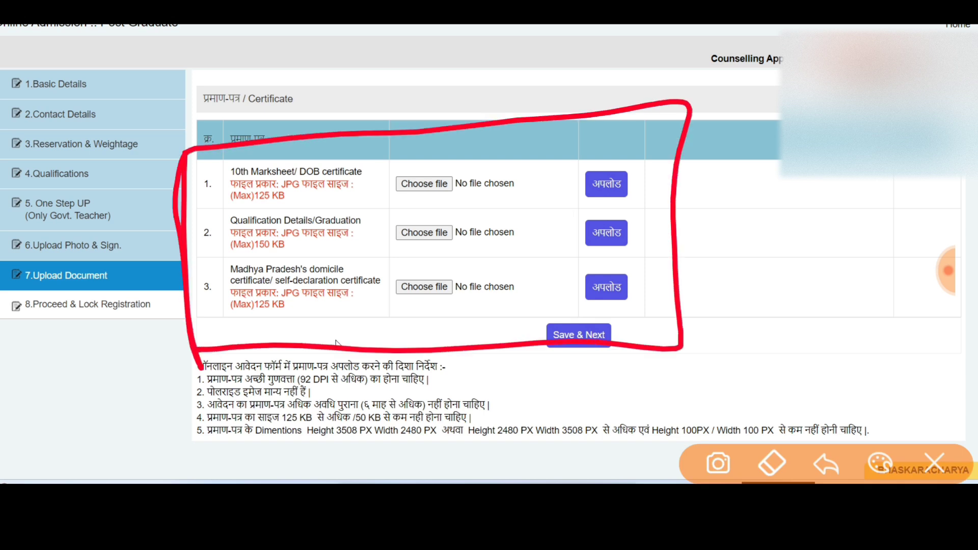
mouse_move(669, 201)
mouse_down()
mouse_move(713, 186)
mouse_move(719, 209)
mouse_up()
drag(762, 130, 779, 148)
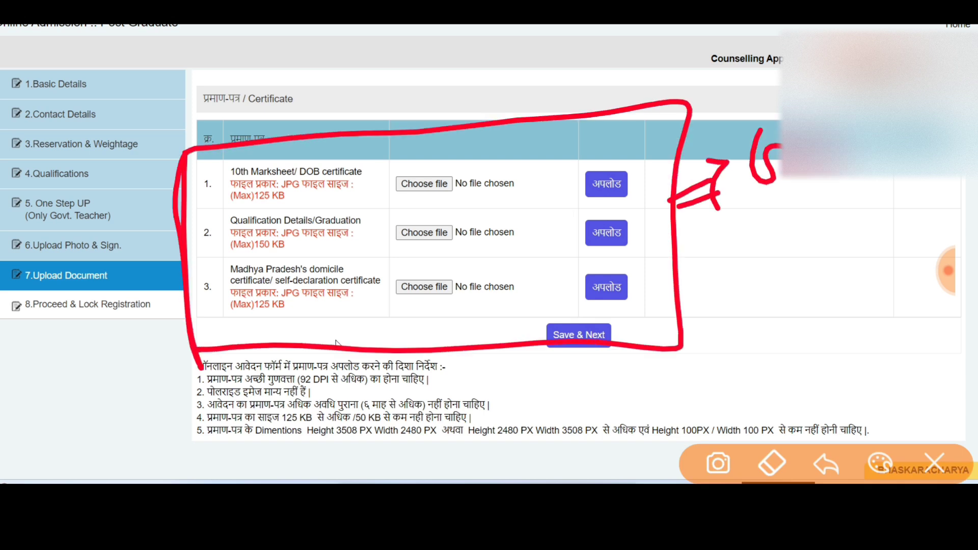
drag(738, 216, 835, 175)
mouse_move(726, 252)
mouse_down()
mouse_move(718, 270)
mouse_move(749, 275)
mouse_up()
mouse_move(748, 232)
mouse_down()
mouse_move(754, 280)
mouse_move(767, 277)
mouse_up()
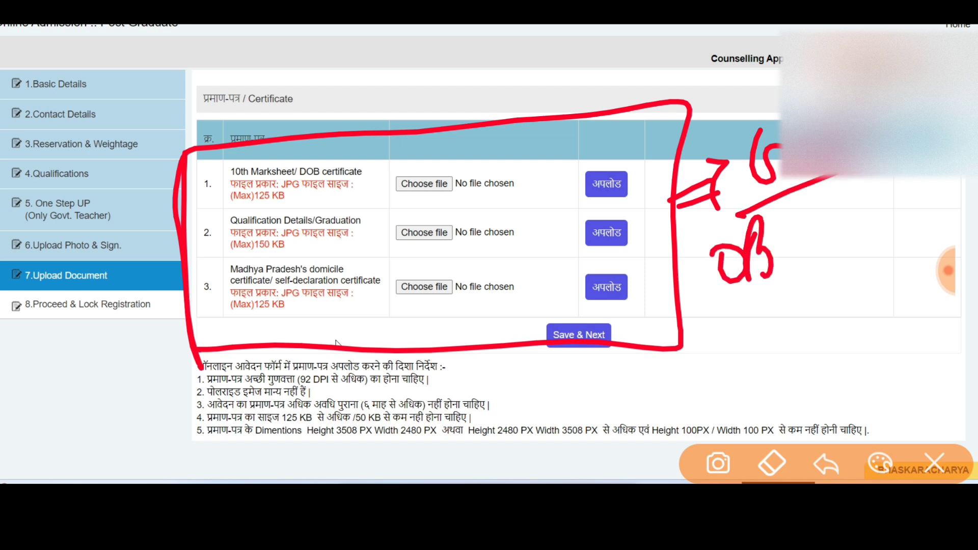
drag(810, 232, 818, 249)
drag(763, 304, 742, 351)
mouse_move(816, 281)
mouse_down()
mouse_move(795, 306)
mouse_move(816, 319)
mouse_move(846, 312)
mouse_up()
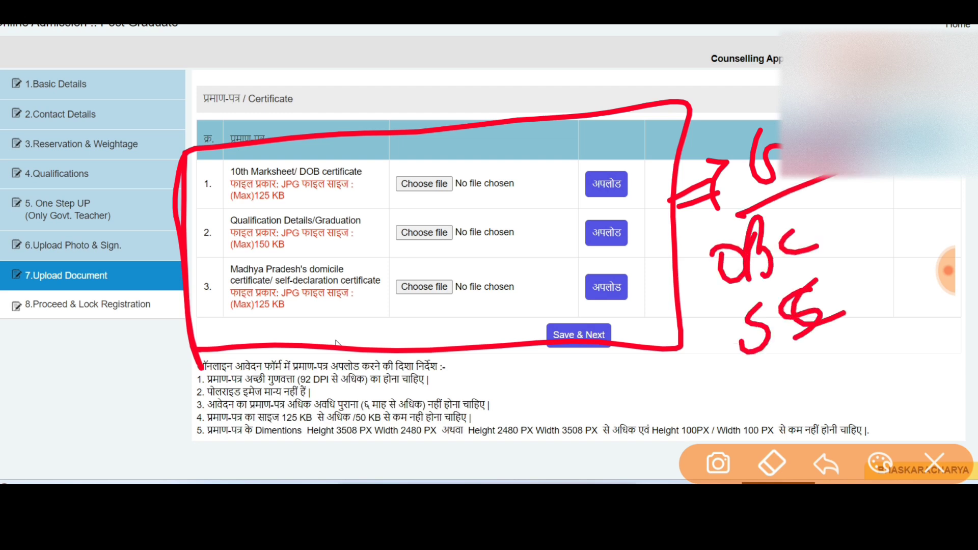
drag(795, 362, 762, 415)
drag(824, 366, 838, 410)
mouse_move(749, 370)
mouse_down()
mouse_move(658, 352)
mouse_move(690, 351)
mouse_up()
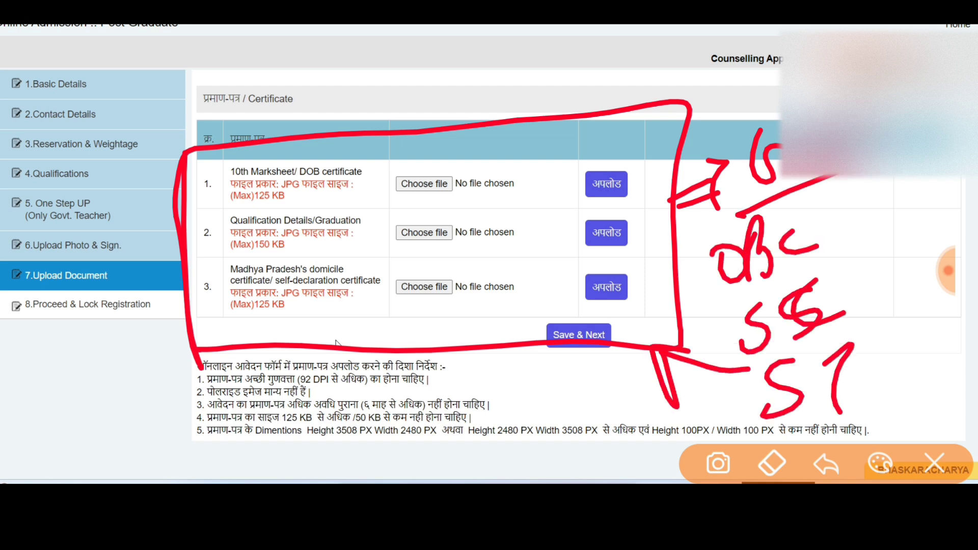
mouse_move(247, 405)
mouse_down()
mouse_move(282, 376)
mouse_move(294, 435)
mouse_up()
mouse_move(286, 415)
mouse_down()
mouse_move(325, 385)
mouse_move(323, 402)
mouse_up()
mouse_move(321, 387)
mouse_down()
mouse_move(359, 365)
mouse_move(367, 395)
mouse_up()
drag(370, 370, 442, 331)
drag(344, 416, 470, 342)
mouse_move(424, 396)
mouse_down()
mouse_move(431, 427)
mouse_move(500, 357)
mouse_up()
drag(504, 397, 523, 347)
drag(492, 321, 525, 364)
drag(443, 381, 553, 328)
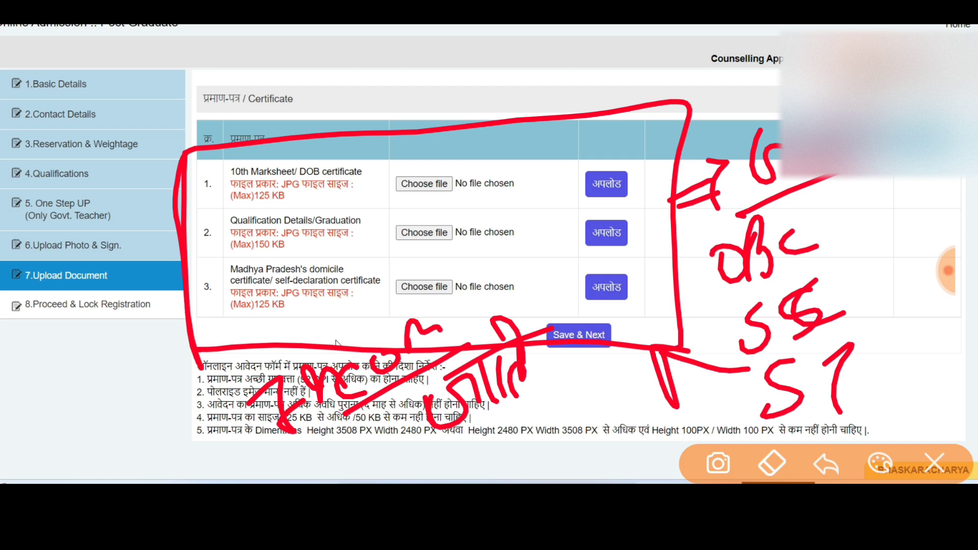
key(Escape)
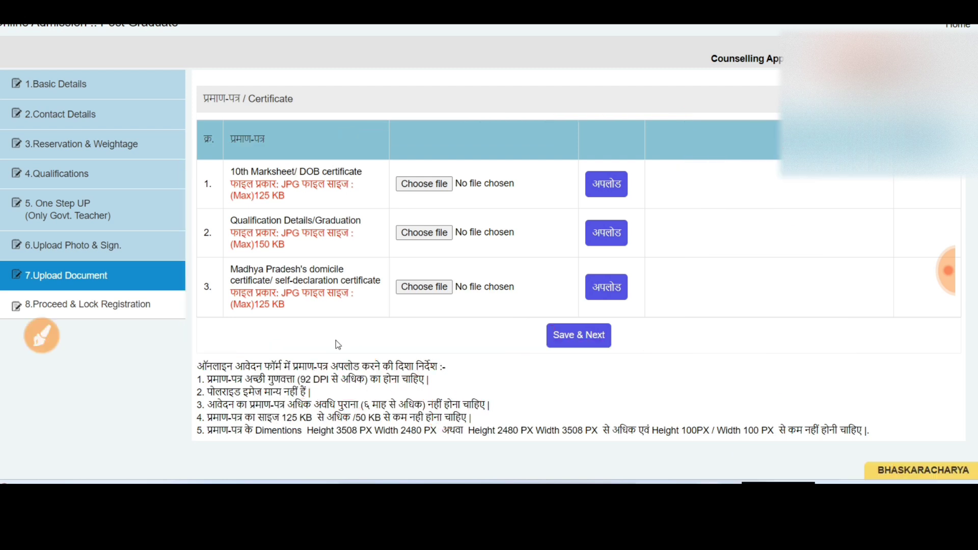
Add a final set of markings to the upload table and close the drawing tool.
click(41, 336)
mouse_move(298, 172)
mouse_down()
mouse_move(275, 176)
mouse_move(326, 186)
mouse_move(244, 201)
mouse_up()
drag(692, 164, 694, 216)
drag(714, 169, 761, 201)
mouse_move(782, 155)
mouse_down()
mouse_move(769, 163)
mouse_move(777, 200)
mouse_move(856, 145)
mouse_up()
mouse_move(693, 270)
mouse_down()
mouse_move(694, 321)
mouse_move(738, 305)
mouse_up()
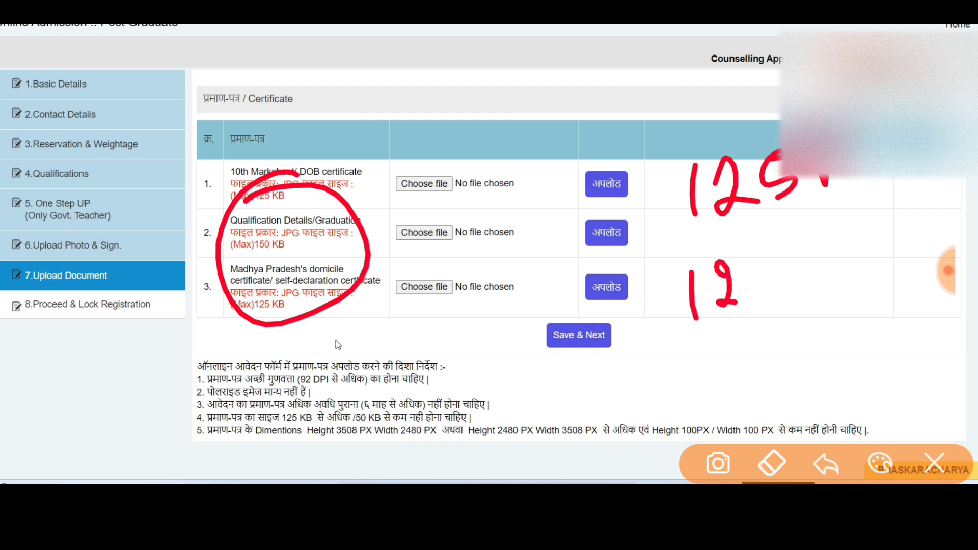
drag(753, 244, 745, 285)
drag(703, 347, 711, 400)
mouse_move(727, 334)
mouse_down()
mouse_move(737, 369)
mouse_move(761, 362)
mouse_up()
mouse_move(748, 326)
mouse_down()
mouse_move(777, 372)
mouse_move(795, 332)
mouse_up()
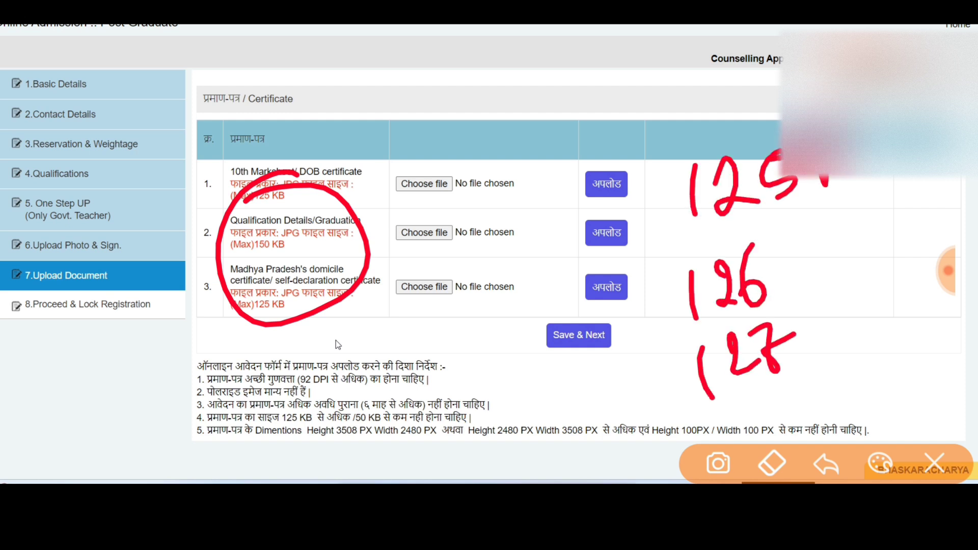
click(934, 464)
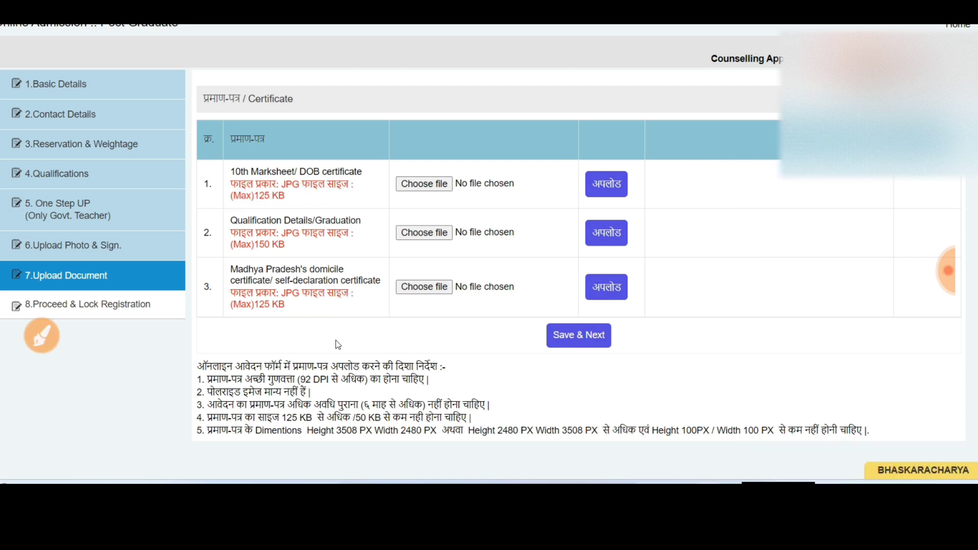
click(948, 270)
Attach and upload the 10th Marksheet/DOB certificate, then dismiss the success message.
click(930, 271)
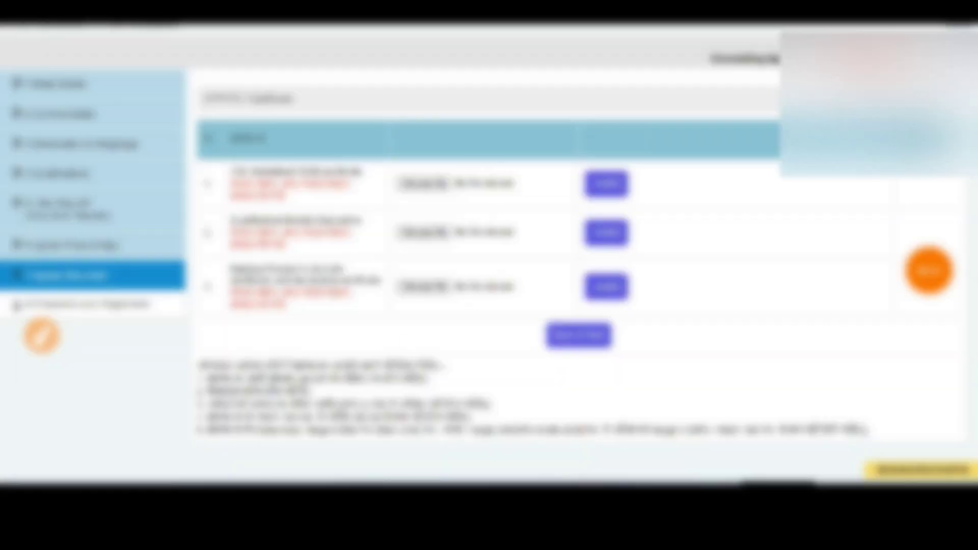
click(425, 184)
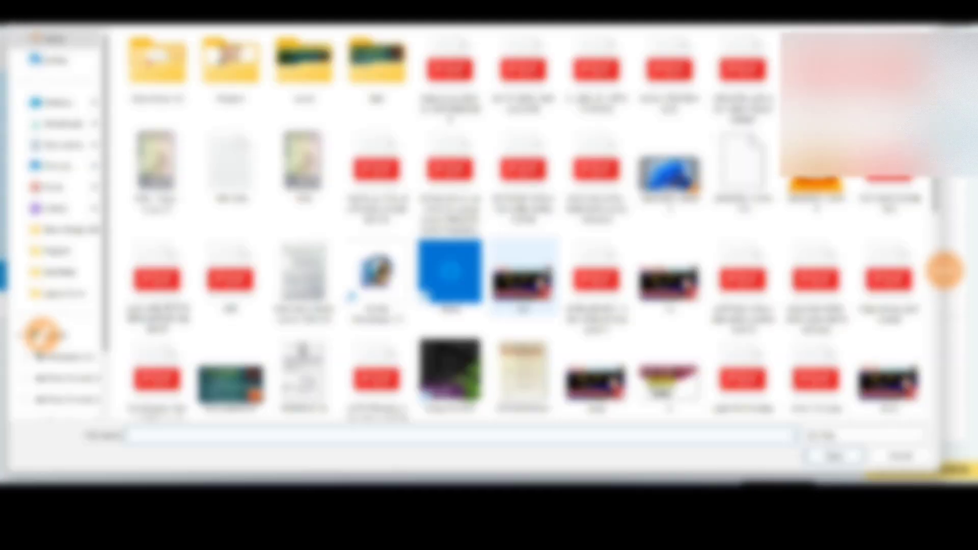
double_click(155, 160)
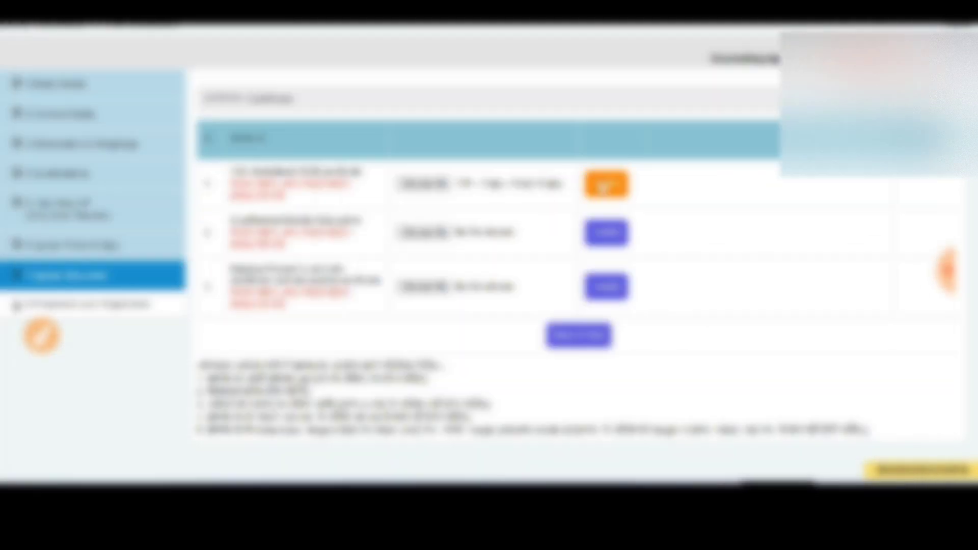
click(607, 184)
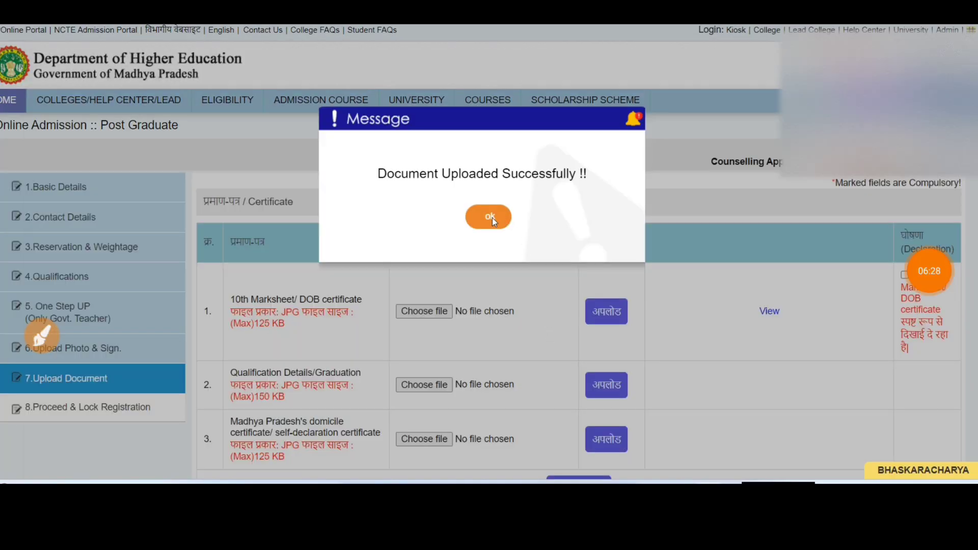
click(490, 217)
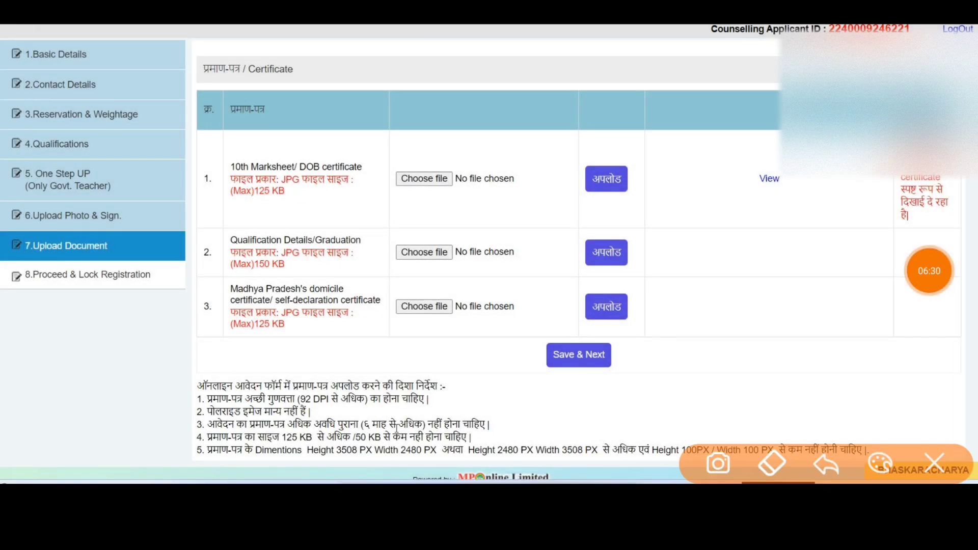
Mark up the uploaded marksheet row and scroll down to the remaining certificates.
mouse_move(780, 135)
mouse_down()
mouse_move(744, 228)
mouse_move(657, 169)
mouse_up()
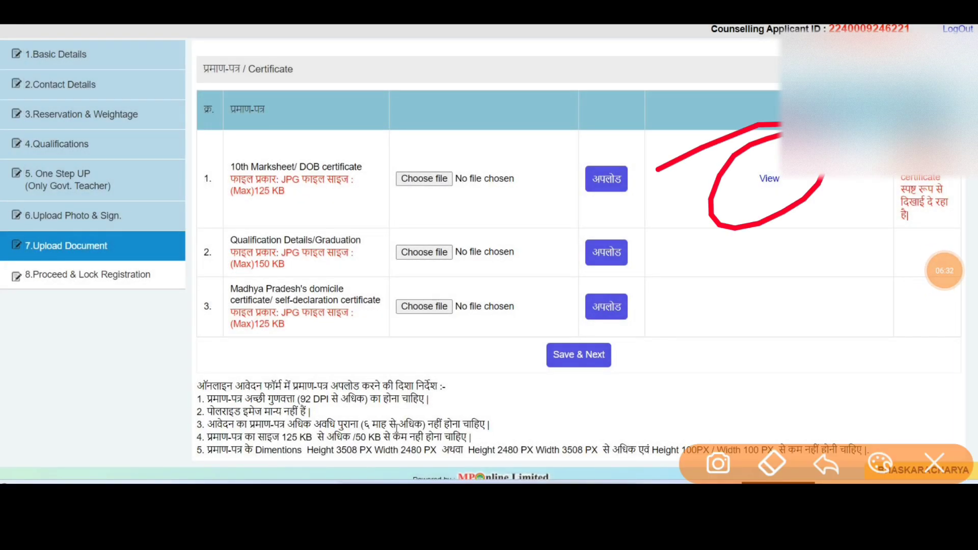
drag(870, 176, 870, 267)
mouse_move(951, 175)
mouse_down()
mouse_move(951, 250)
mouse_move(879, 248)
mouse_up()
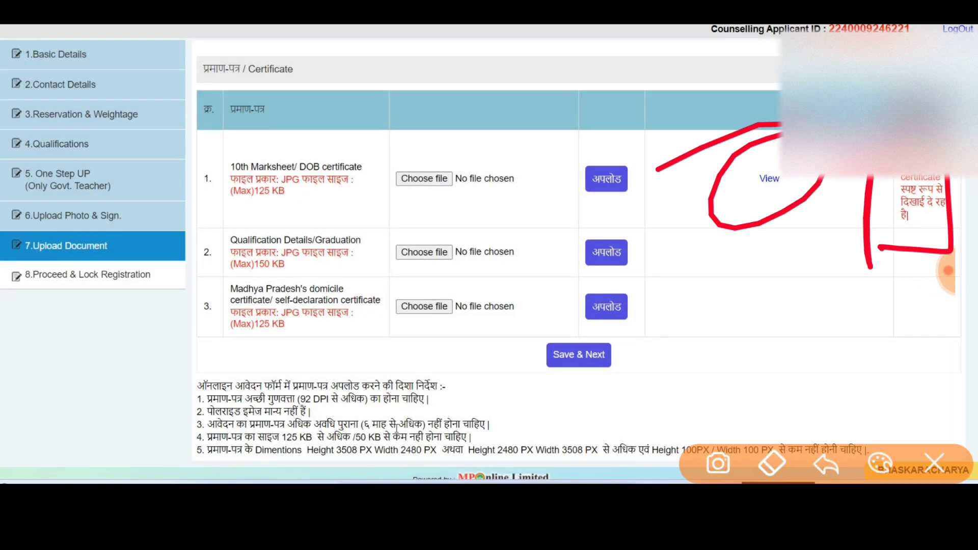
mouse_move(662, 140)
mouse_down()
mouse_move(520, 224)
mouse_move(716, 146)
mouse_up()
click(934, 463)
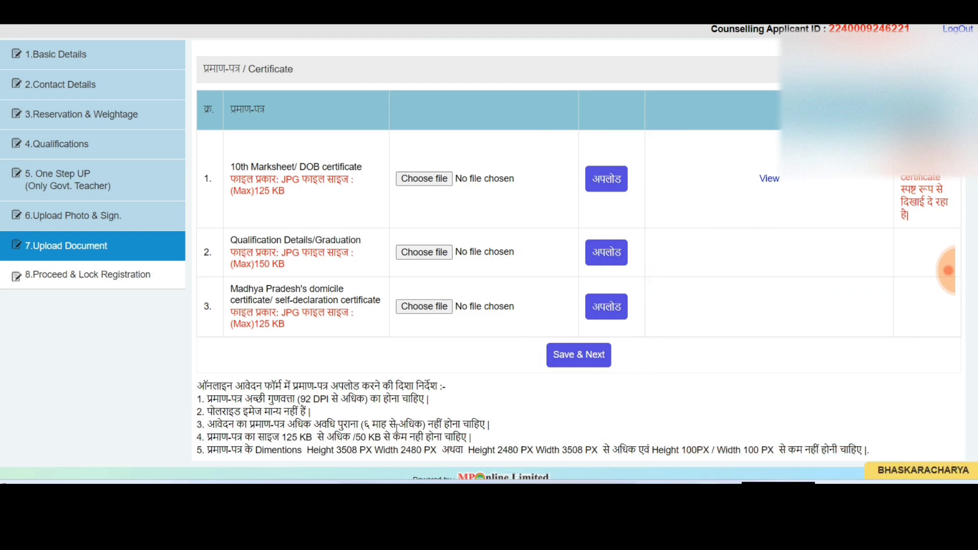
scroll(586, 255, down, 2)
Annotate the remaining certificate rows, then tick the domicile certificate self-declaration.
click(41, 335)
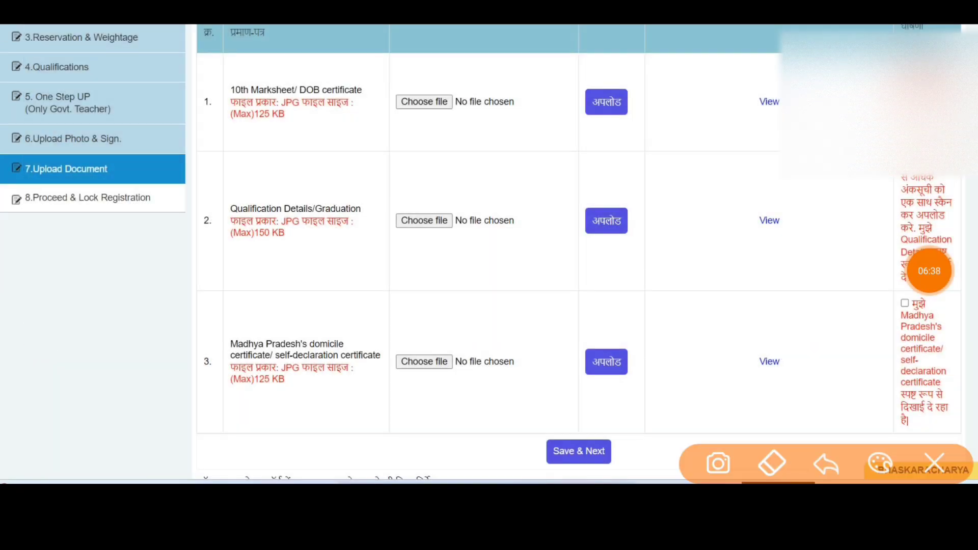
drag(549, 139, 679, 102)
drag(581, 242, 656, 218)
drag(557, 328, 635, 303)
mouse_move(779, 76)
mouse_down()
mouse_move(713, 125)
mouse_move(780, 145)
mouse_up()
mouse_move(751, 198)
mouse_down()
mouse_move(721, 260)
mouse_move(707, 238)
mouse_up()
mouse_move(777, 329)
mouse_down()
mouse_move(740, 336)
mouse_move(722, 323)
mouse_up()
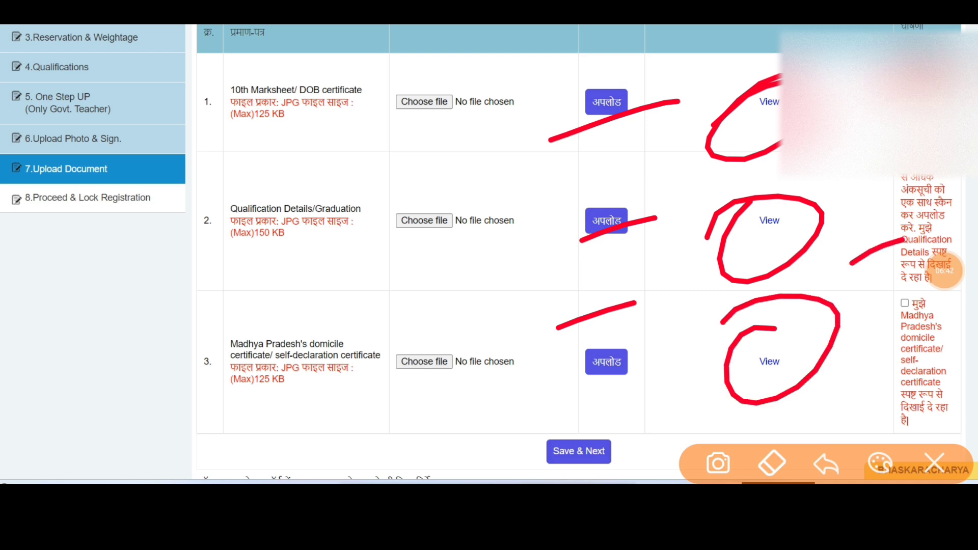
click(934, 464)
click(929, 271)
click(904, 303)
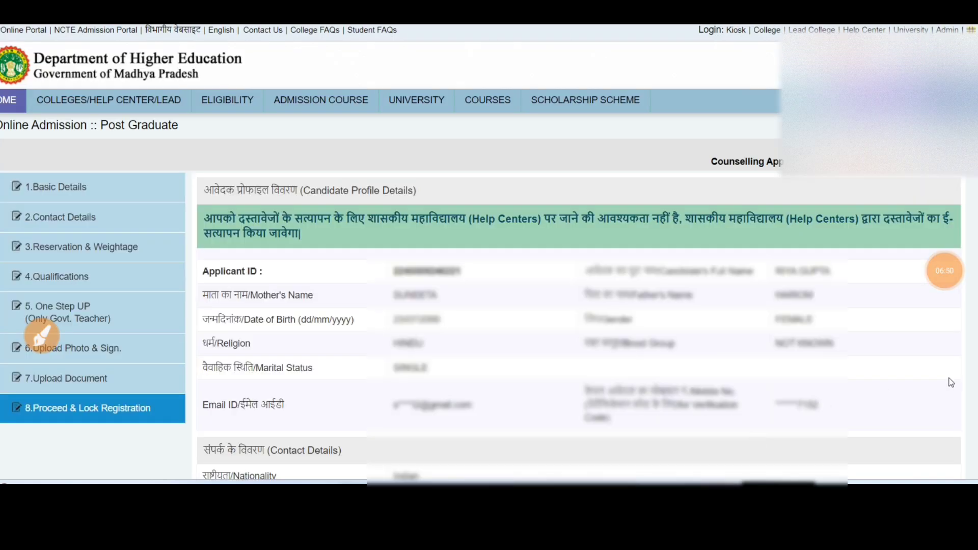
Start annotating the loaded Proceed & Lock Registration page with pen strokes.
click(944, 270)
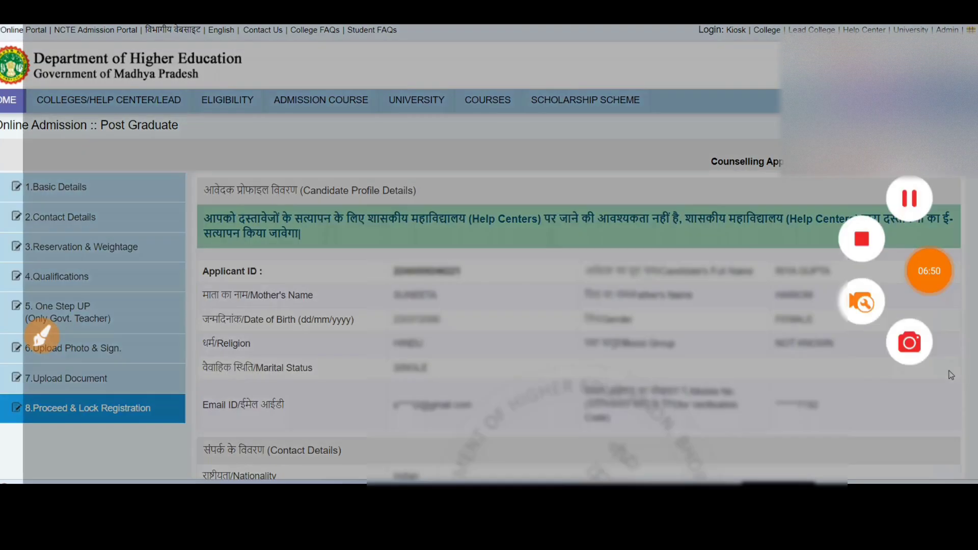
click(928, 268)
click(42, 335)
mouse_move(153, 410)
mouse_down()
mouse_move(206, 380)
mouse_move(173, 372)
mouse_move(122, 439)
mouse_move(170, 370)
mouse_up()
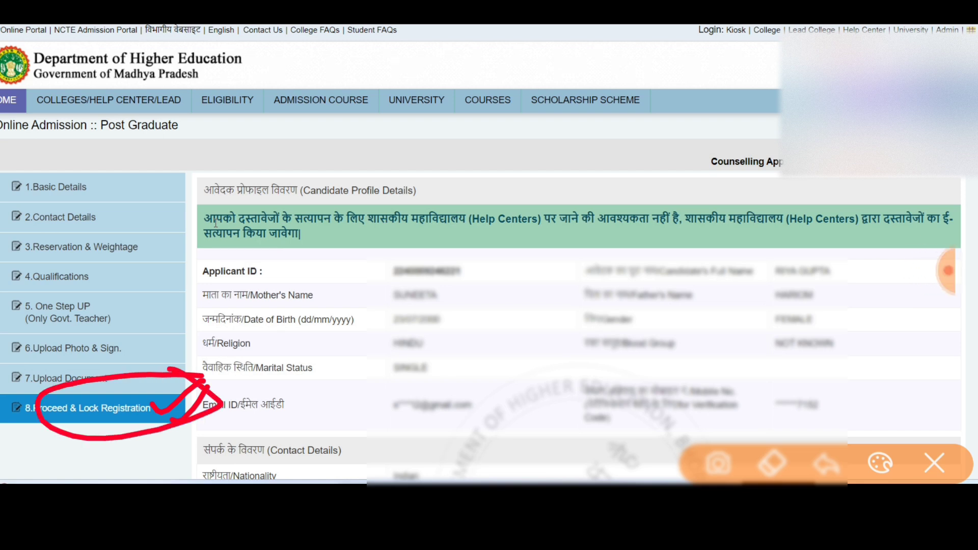
mouse_move(402, 275)
mouse_down()
mouse_move(436, 295)
mouse_move(451, 279)
mouse_up()
drag(492, 253, 510, 274)
drag(512, 227, 504, 280)
drag(527, 244, 543, 280)
drag(348, 275, 367, 374)
mouse_move(339, 278)
mouse_down()
mouse_move(385, 264)
mouse_move(359, 384)
mouse_move(351, 331)
mouse_up()
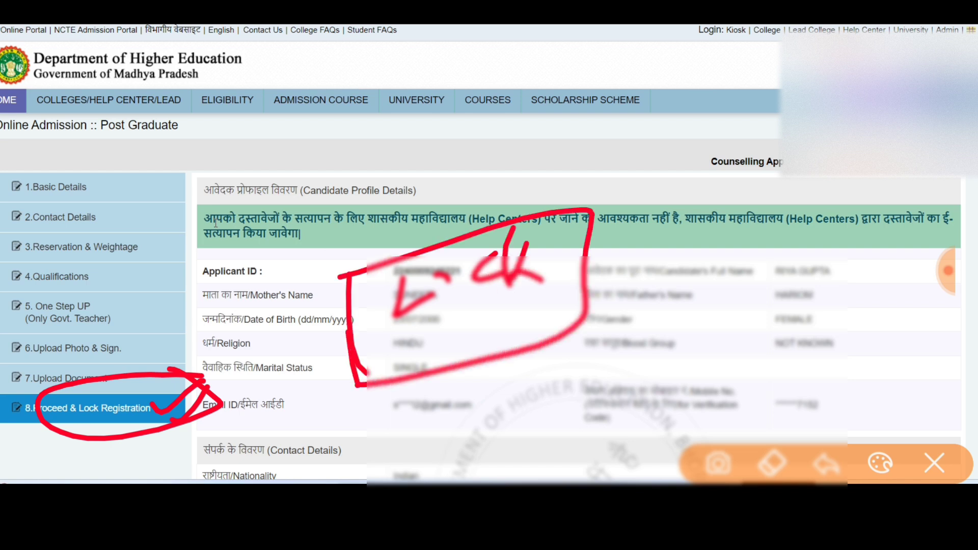
mouse_move(587, 252)
mouse_down()
mouse_move(649, 243)
mouse_move(643, 263)
mouse_up()
mouse_move(109, 162)
mouse_down()
mouse_move(171, 336)
mouse_move(188, 430)
mouse_up()
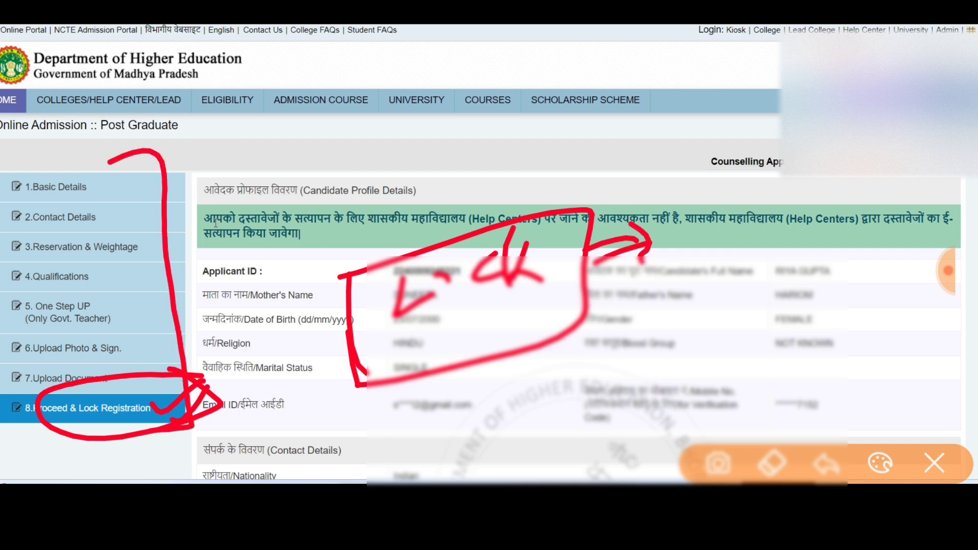
Mark up the top of the Candidate Profile Details section.
drag(288, 152, 275, 210)
mouse_move(285, 176)
mouse_down()
mouse_move(309, 162)
mouse_move(312, 133)
mouse_up()
drag(346, 127, 347, 177)
drag(393, 131, 390, 165)
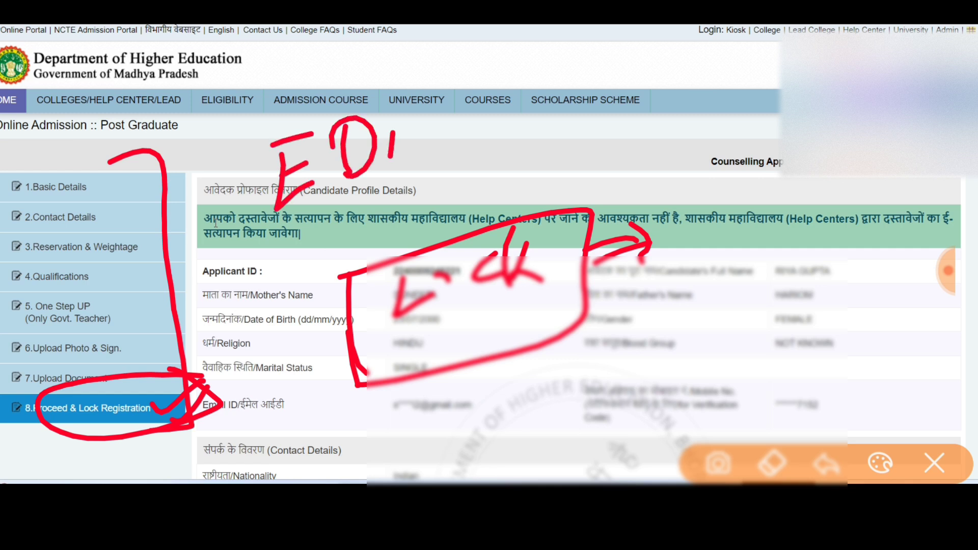
click(395, 116)
mouse_move(420, 110)
mouse_down()
mouse_move(418, 153)
mouse_move(463, 123)
mouse_up()
drag(253, 229, 484, 162)
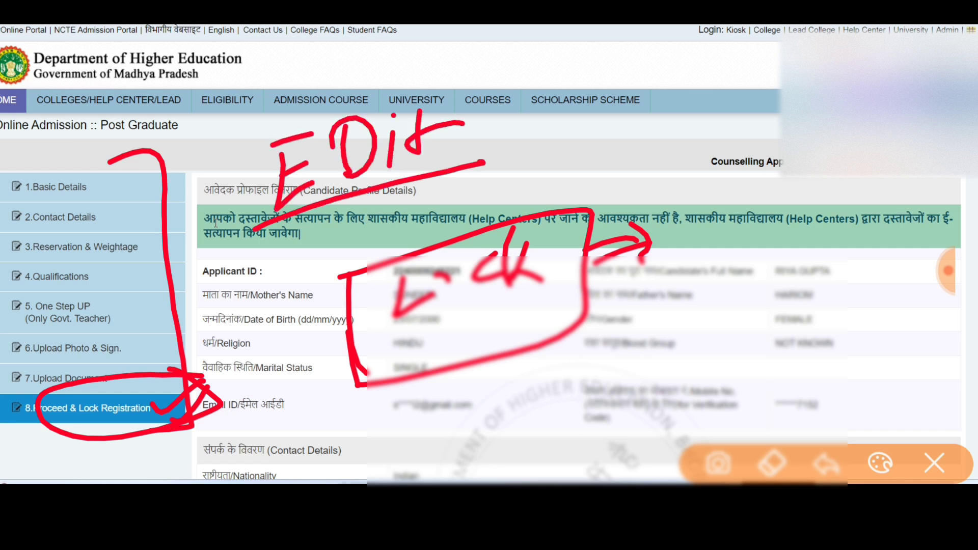
drag(473, 132, 538, 118)
drag(475, 159, 533, 143)
mouse_move(532, 101)
mouse_down()
mouse_move(566, 115)
mouse_move(558, 161)
mouse_up()
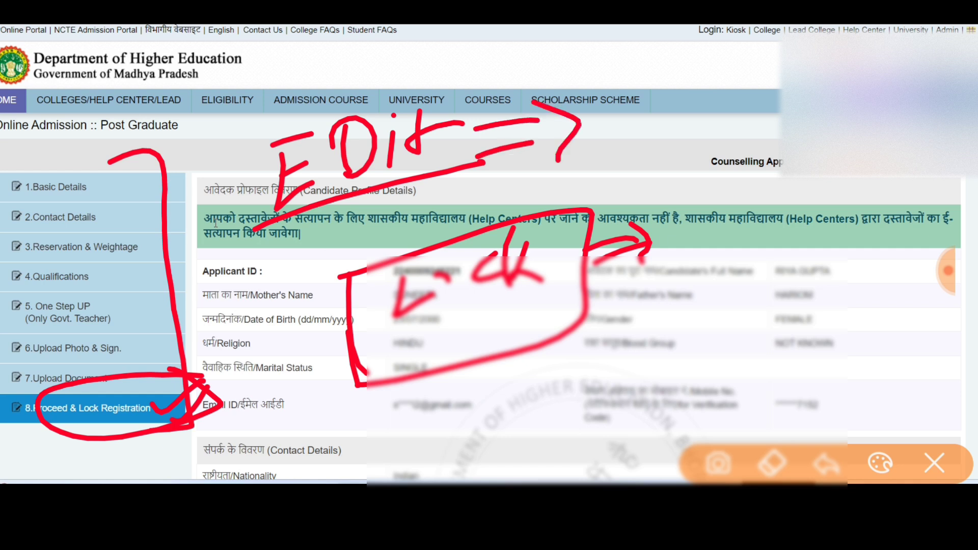
Highlight the rest of the candidate's profile and contact details, then close the drawing tool.
mouse_move(637, 121)
mouse_down()
mouse_move(619, 151)
mouse_move(673, 147)
mouse_move(753, 119)
mouse_move(713, 179)
mouse_up()
drag(779, 125, 764, 168)
mouse_move(616, 190)
mouse_down()
mouse_move(785, 179)
mouse_move(739, 239)
mouse_up()
drag(727, 204, 739, 247)
drag(738, 247, 762, 216)
mouse_move(691, 263)
mouse_down()
mouse_move(693, 278)
mouse_move(720, 278)
mouse_up()
drag(734, 275, 772, 311)
drag(805, 237, 779, 305)
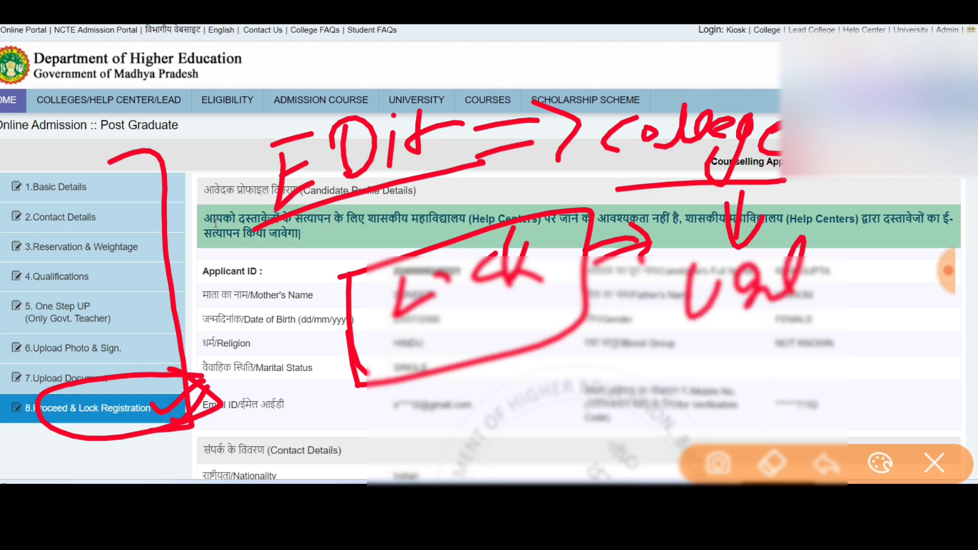
drag(828, 265, 815, 285)
mouse_move(861, 257)
mouse_down()
mouse_move(840, 278)
mouse_move(866, 285)
mouse_up()
mouse_move(909, 237)
mouse_down()
mouse_move(871, 270)
mouse_move(899, 279)
mouse_up()
drag(647, 347, 882, 306)
drag(675, 363, 853, 322)
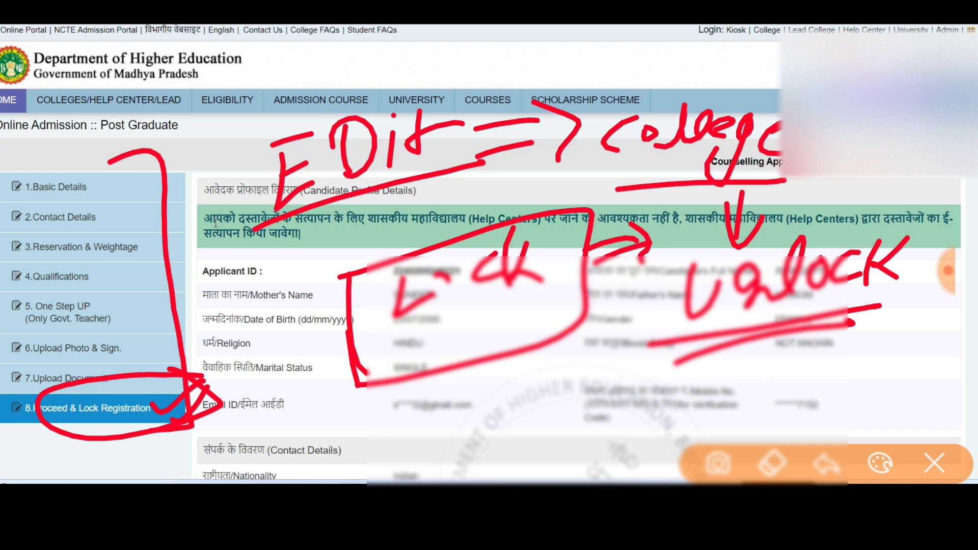
mouse_move(134, 169)
mouse_down()
mouse_move(186, 153)
mouse_move(227, 408)
mouse_move(68, 380)
mouse_move(206, 400)
mouse_move(168, 176)
mouse_up()
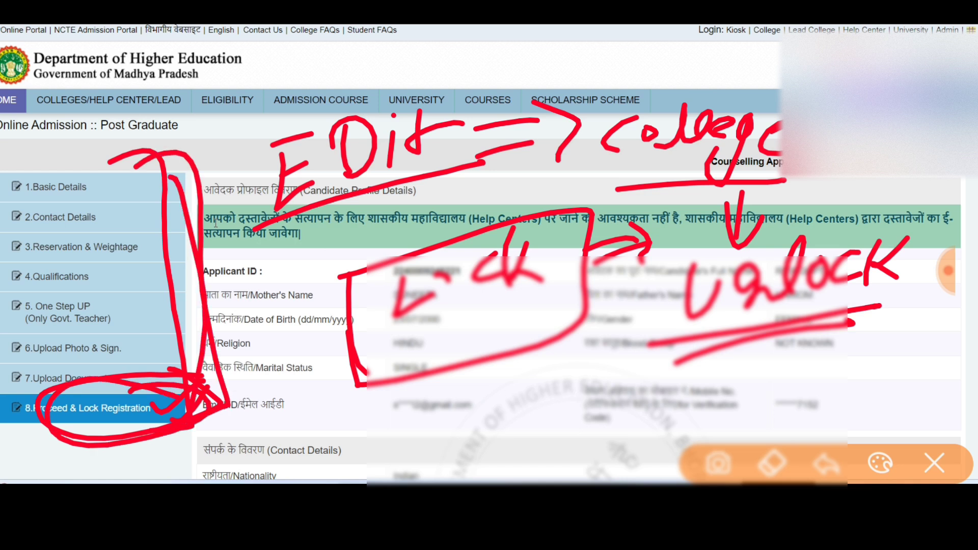
click(934, 463)
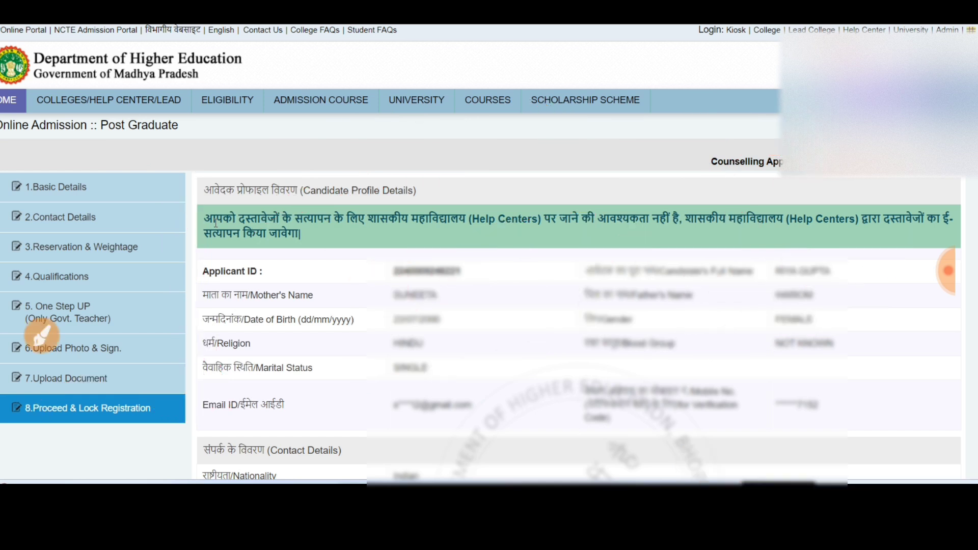
click(42, 335)
mouse_move(191, 294)
mouse_down()
mouse_move(182, 209)
mouse_move(668, 169)
mouse_move(948, 179)
mouse_move(907, 280)
mouse_move(186, 294)
mouse_up()
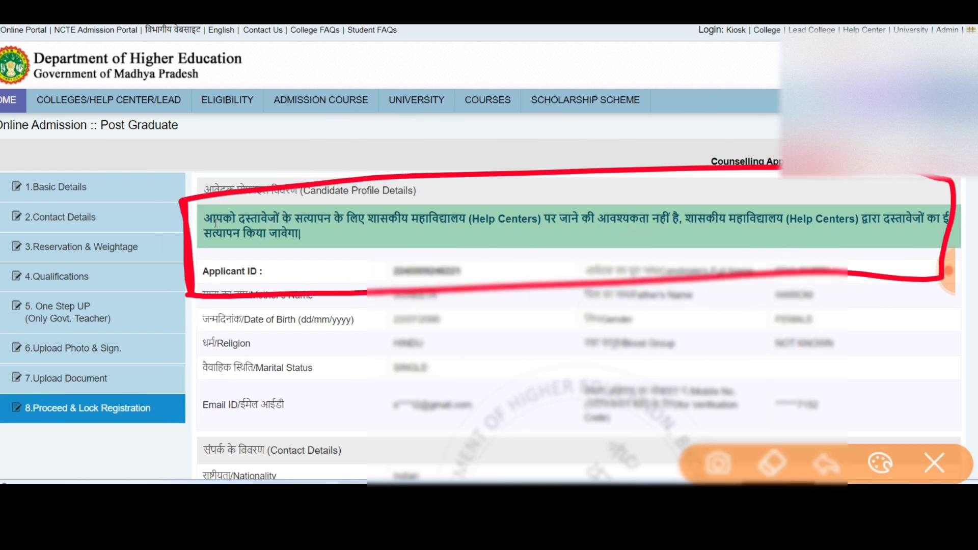
drag(341, 243, 497, 237)
drag(369, 253, 618, 236)
drag(515, 249, 866, 231)
drag(720, 234, 891, 237)
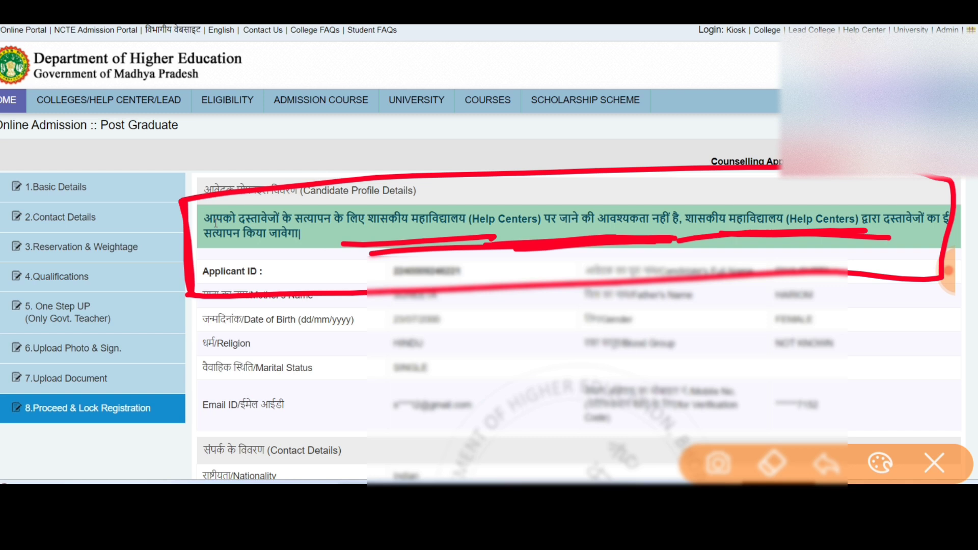
click(934, 463)
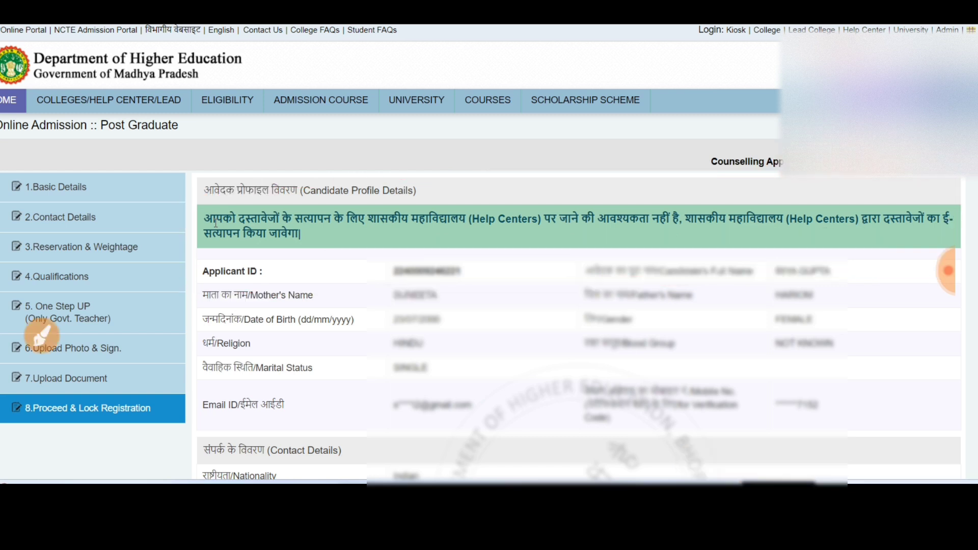
click(41, 336)
mouse_move(98, 268)
mouse_down()
mouse_move(89, 334)
mouse_move(161, 305)
mouse_up()
mouse_move(170, 279)
mouse_down()
mouse_move(181, 269)
mouse_move(184, 310)
mouse_up()
drag(63, 342, 211, 311)
drag(336, 270, 333, 301)
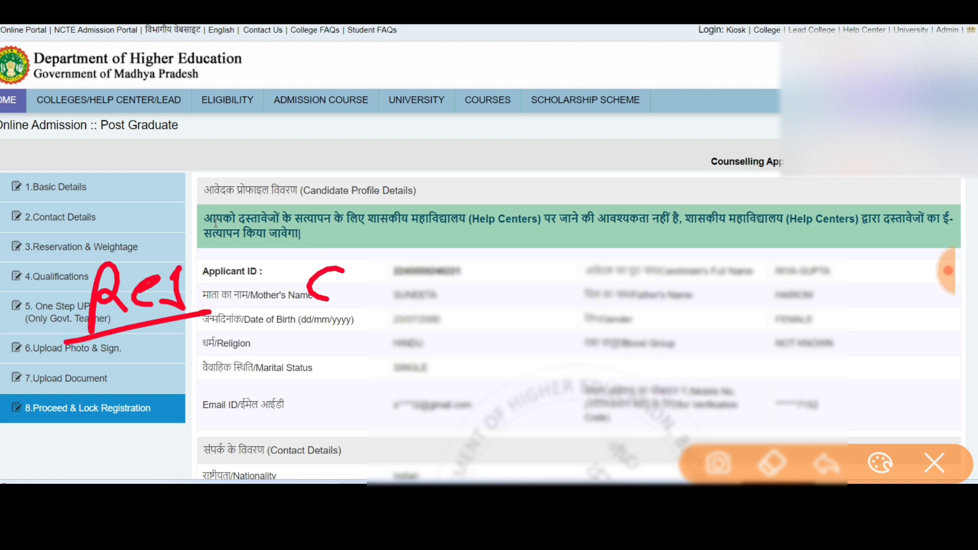
mouse_move(357, 247)
mouse_down()
mouse_move(374, 295)
mouse_move(407, 275)
mouse_up()
drag(416, 261, 415, 295)
click(421, 242)
drag(458, 254, 475, 275)
drag(305, 329, 464, 306)
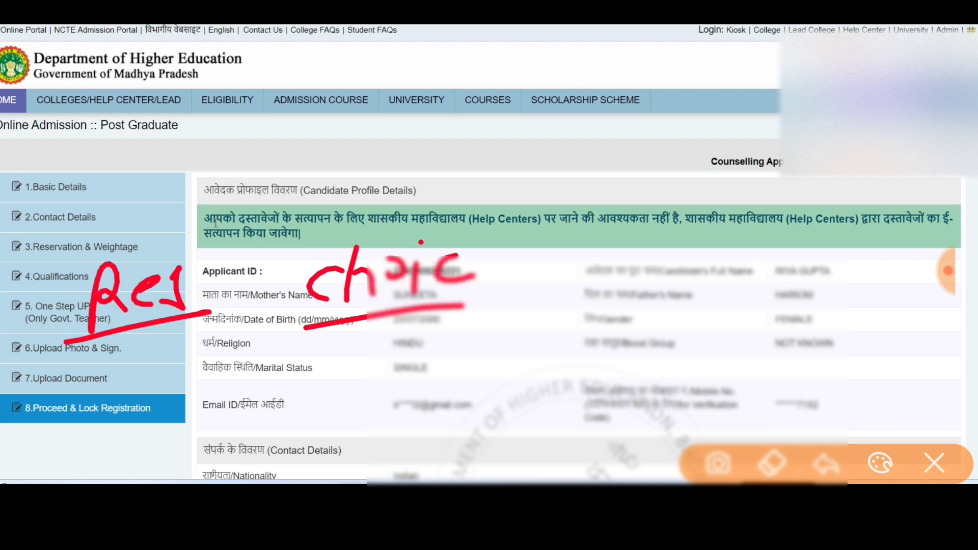
mouse_move(581, 247)
mouse_down()
mouse_move(583, 290)
mouse_move(591, 288)
mouse_up()
mouse_move(619, 250)
mouse_down()
mouse_move(651, 247)
mouse_move(697, 270)
mouse_move(715, 243)
mouse_up()
drag(548, 307, 709, 277)
mouse_move(815, 236)
mouse_down()
mouse_move(806, 273)
mouse_move(833, 259)
mouse_up()
drag(836, 239, 910, 262)
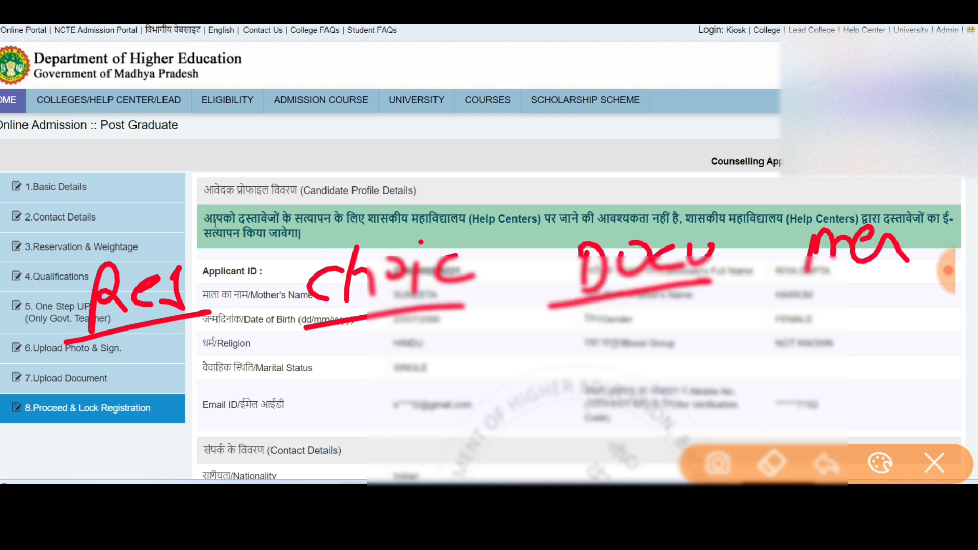
drag(130, 331, 176, 332)
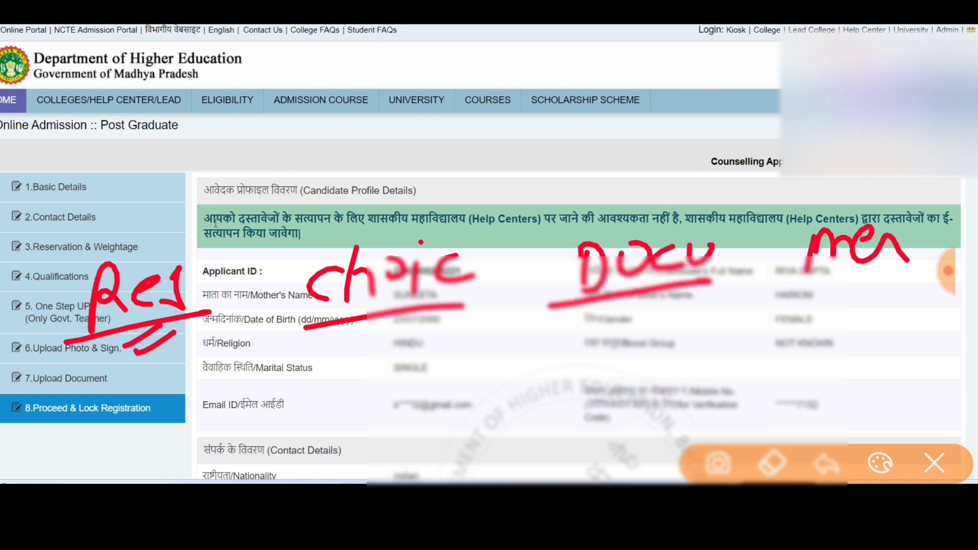
mouse_move(378, 332)
mouse_down()
mouse_move(341, 355)
mouse_move(392, 343)
mouse_up()
drag(544, 255, 543, 360)
mouse_move(539, 249)
mouse_down()
mouse_move(705, 232)
mouse_move(586, 340)
mouse_up()
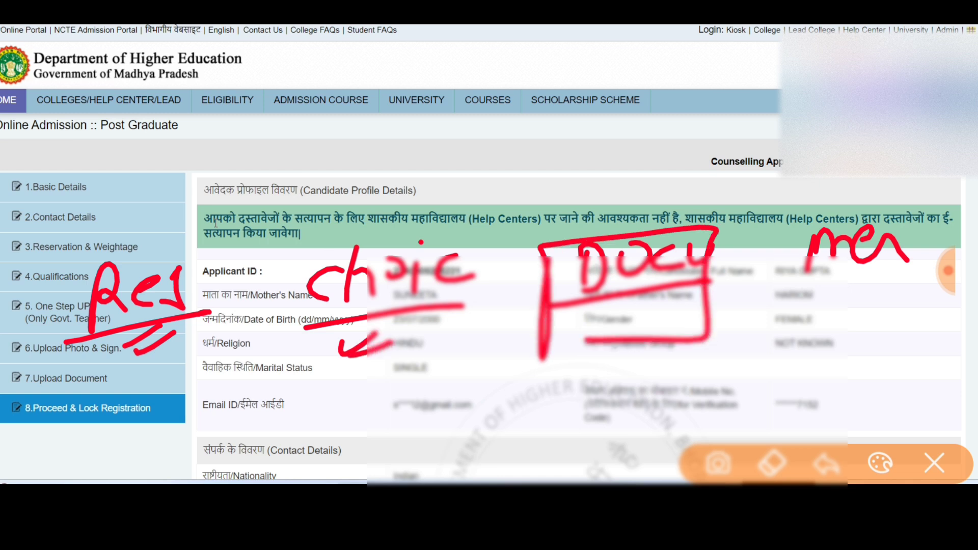
drag(463, 186, 561, 211)
drag(531, 191, 542, 224)
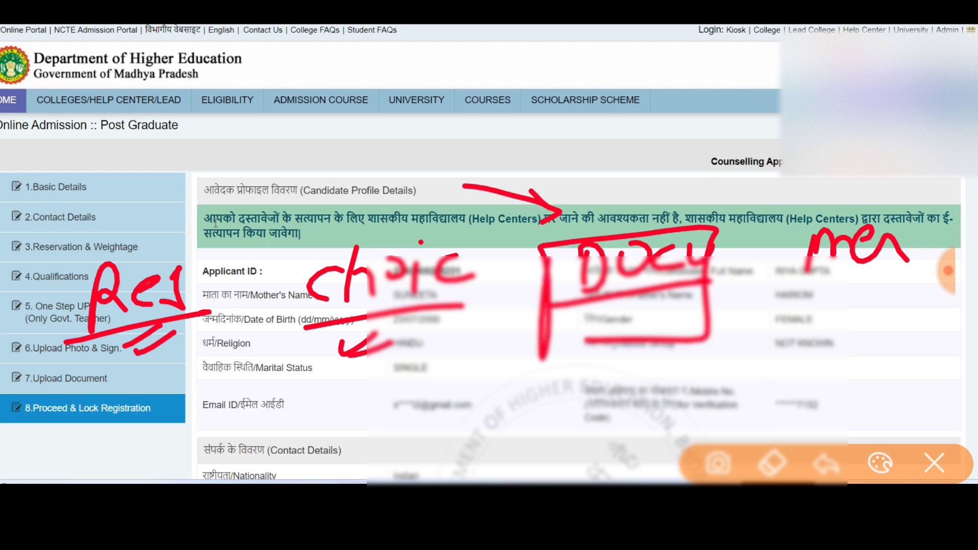
drag(532, 378, 558, 405)
mouse_move(571, 370)
mouse_down()
mouse_move(560, 395)
mouse_move(573, 366)
mouse_up()
drag(600, 368, 630, 397)
drag(622, 370, 658, 391)
mouse_move(502, 369)
mouse_down()
mouse_move(509, 423)
mouse_move(680, 413)
mouse_move(488, 421)
mouse_up()
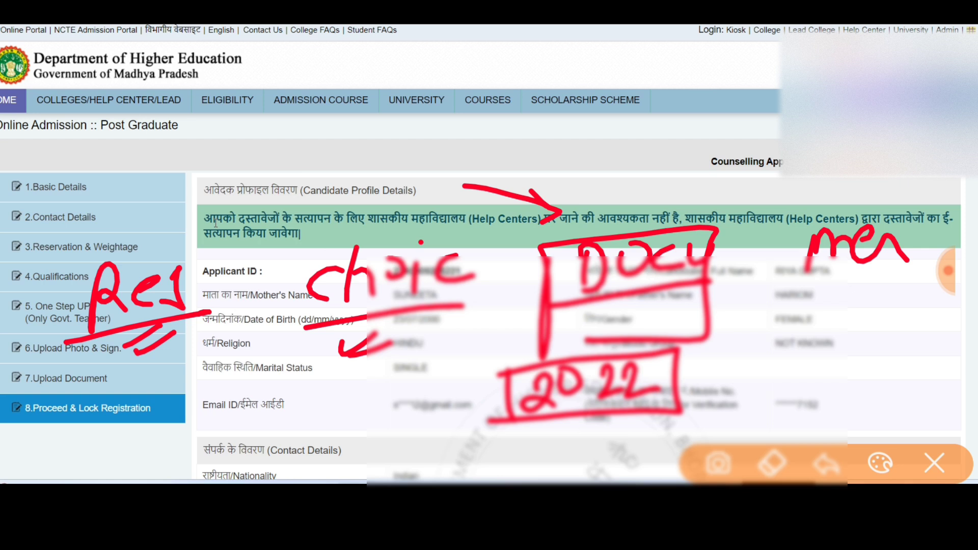
Mark the Marital Status row with red pen notes.
drag(117, 366, 178, 351)
drag(125, 381, 197, 366)
drag(321, 350, 364, 336)
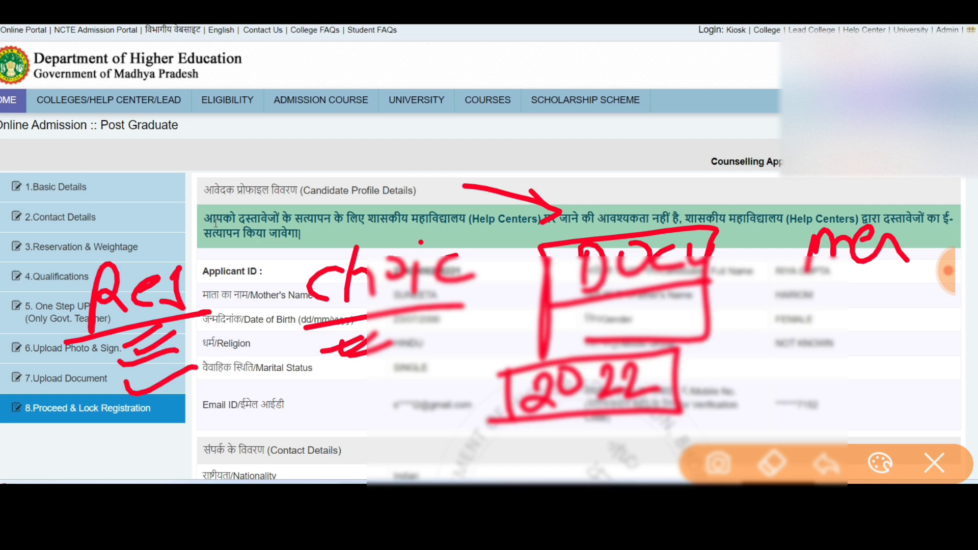
mouse_move(70, 285)
mouse_down()
mouse_move(64, 318)
mouse_move(464, 377)
mouse_move(481, 244)
mouse_up()
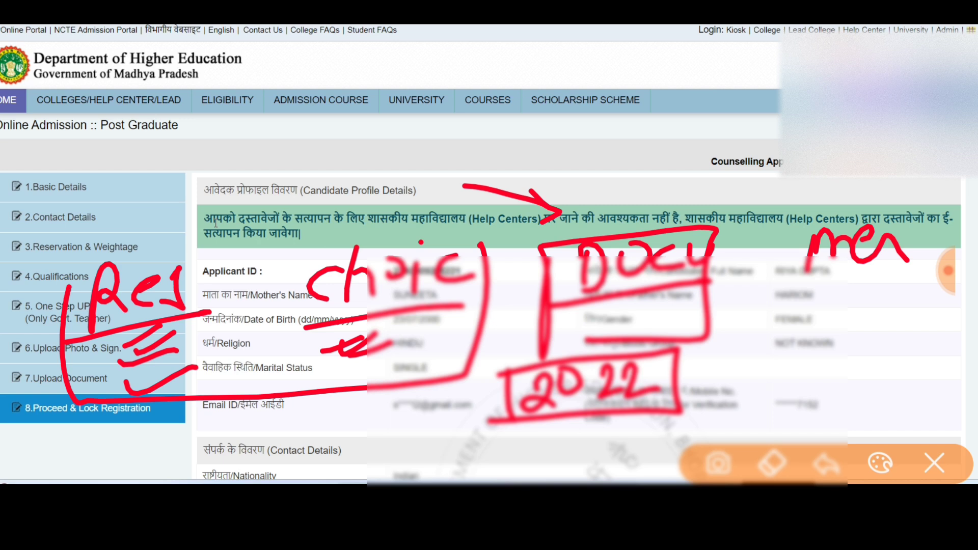
Handwrite '2-3' above the document notice arrow.
drag(506, 139, 553, 167)
mouse_move(547, 157)
mouse_down()
mouse_move(570, 151)
mouse_move(568, 181)
mouse_up()
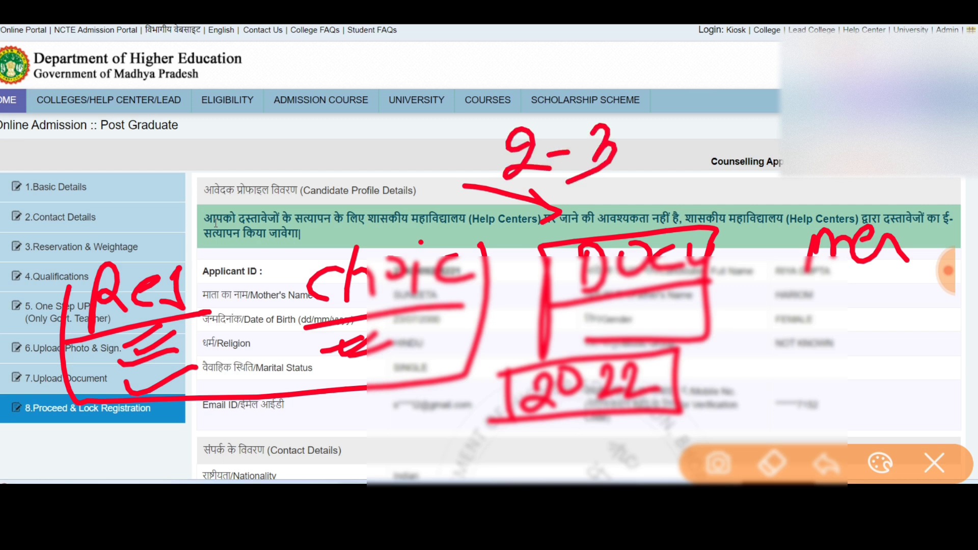
drag(490, 183, 481, 128)
mouse_move(471, 130)
mouse_down()
mouse_move(517, 128)
mouse_move(499, 194)
mouse_up()
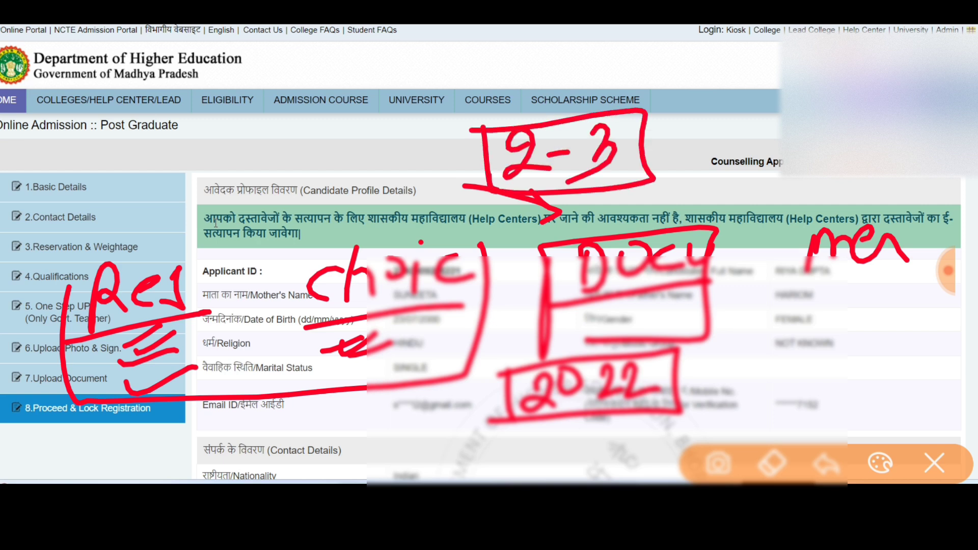
Scribble notes over the Religion row and draw a second box around the DOCU note.
mouse_move(168, 354)
mouse_down()
mouse_move(214, 330)
mouse_move(239, 330)
mouse_up()
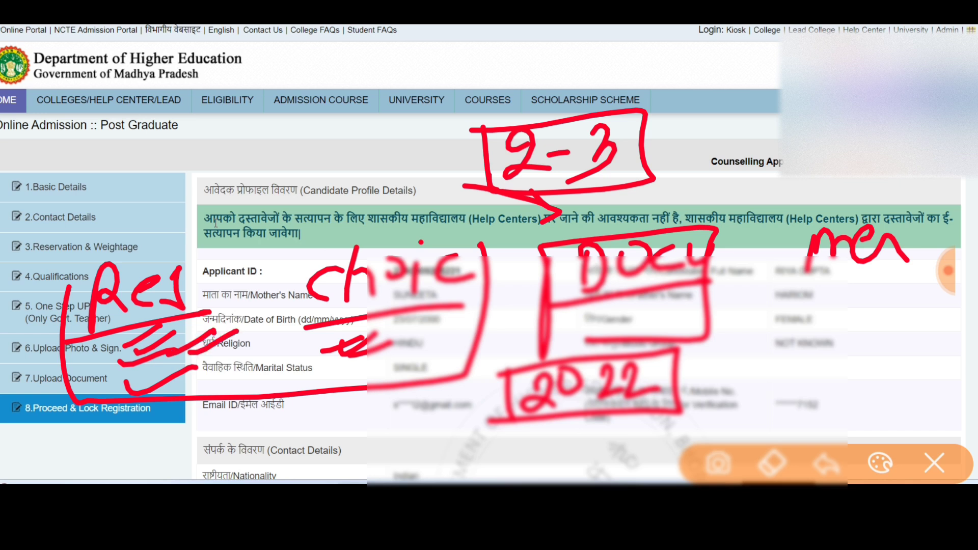
drag(369, 340, 434, 316)
drag(411, 349, 456, 316)
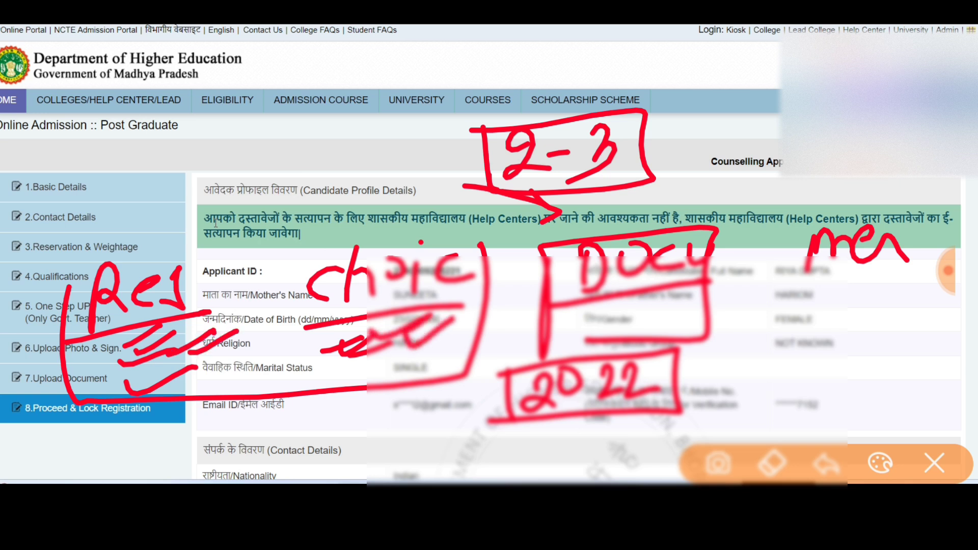
mouse_move(545, 232)
mouse_down()
mouse_move(543, 344)
mouse_move(720, 347)
mouse_move(553, 363)
mouse_move(701, 212)
mouse_up()
drag(129, 382, 199, 353)
drag(326, 372, 415, 336)
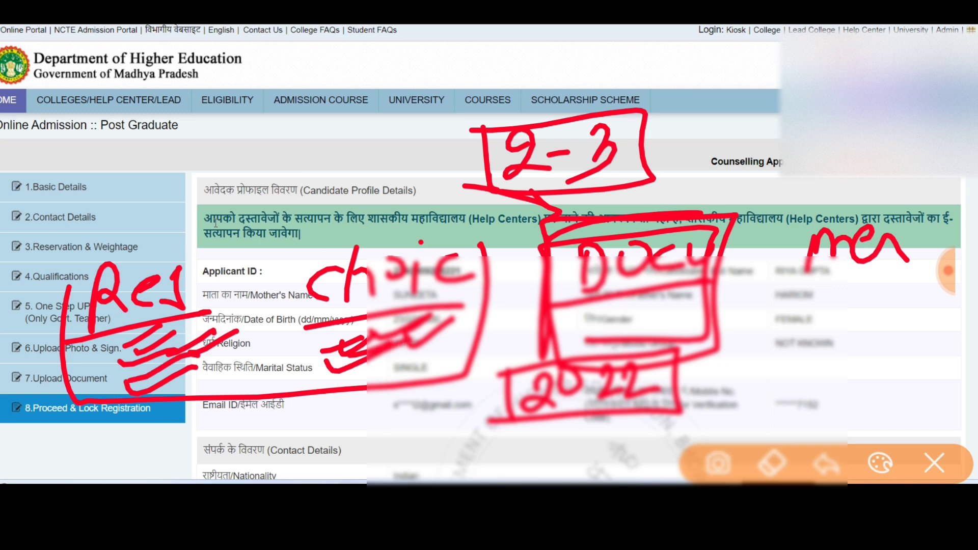
Switch the pen to blue, strike lines across the Applicant ID area and frame the '2-3' note.
click(880, 463)
click(754, 452)
drag(149, 330, 266, 269)
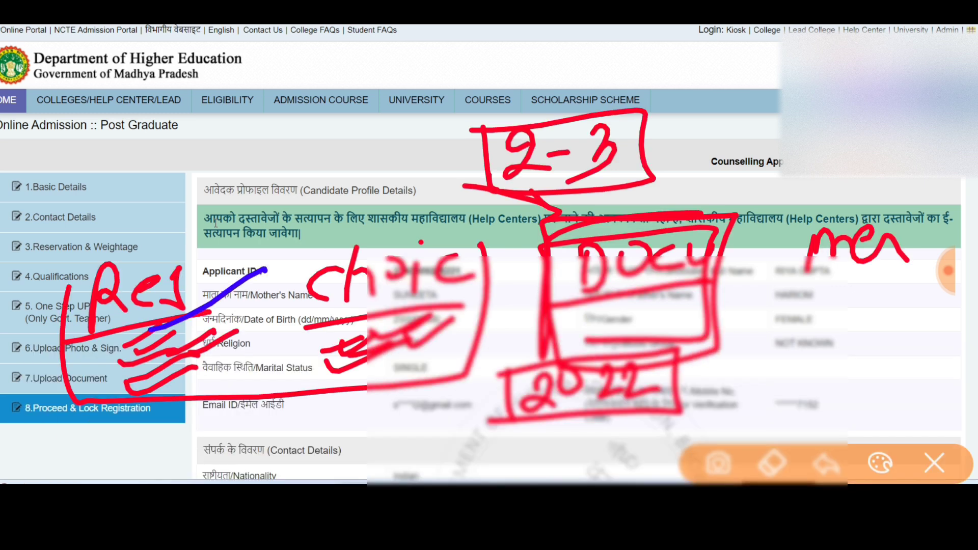
drag(371, 309, 482, 259)
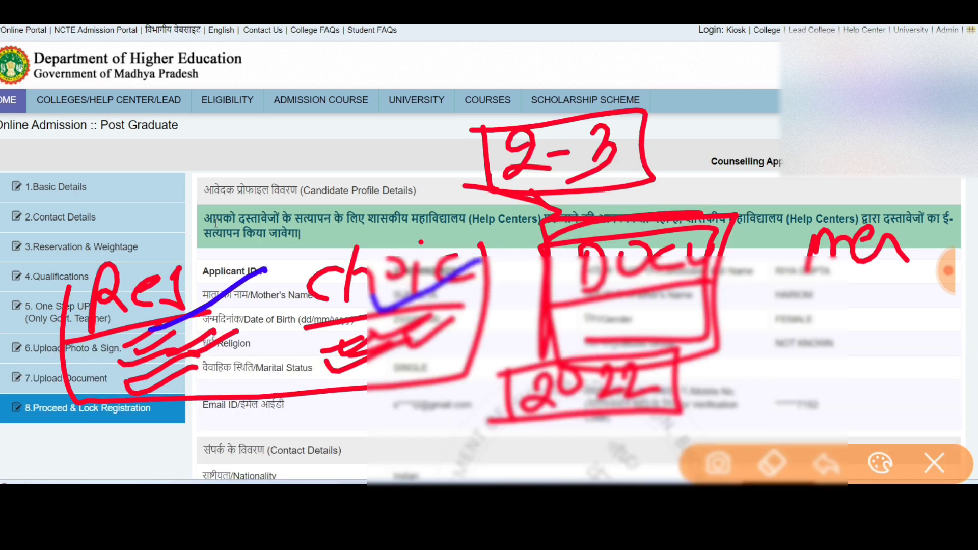
drag(476, 134, 481, 209)
mouse_move(465, 120)
mouse_down()
mouse_move(654, 152)
mouse_move(482, 208)
mouse_up()
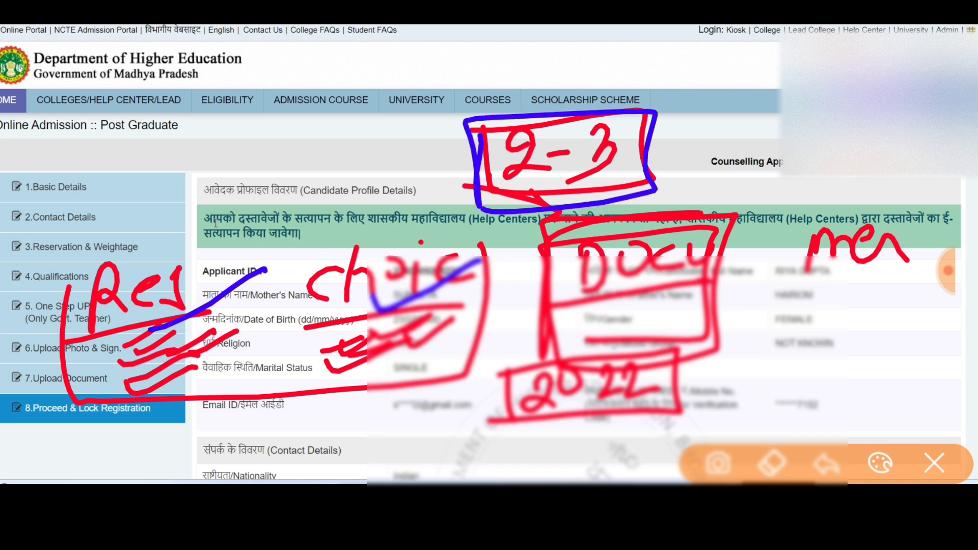
Handwrite a blue note above the profile heading and underline the notice.
mouse_move(243, 152)
mouse_down()
mouse_move(222, 167)
mouse_move(227, 187)
mouse_up()
mouse_move(256, 145)
mouse_down()
mouse_move(265, 139)
mouse_move(291, 164)
mouse_up()
mouse_move(309, 134)
mouse_down()
mouse_move(306, 153)
mouse_move(350, 138)
mouse_move(377, 147)
mouse_up()
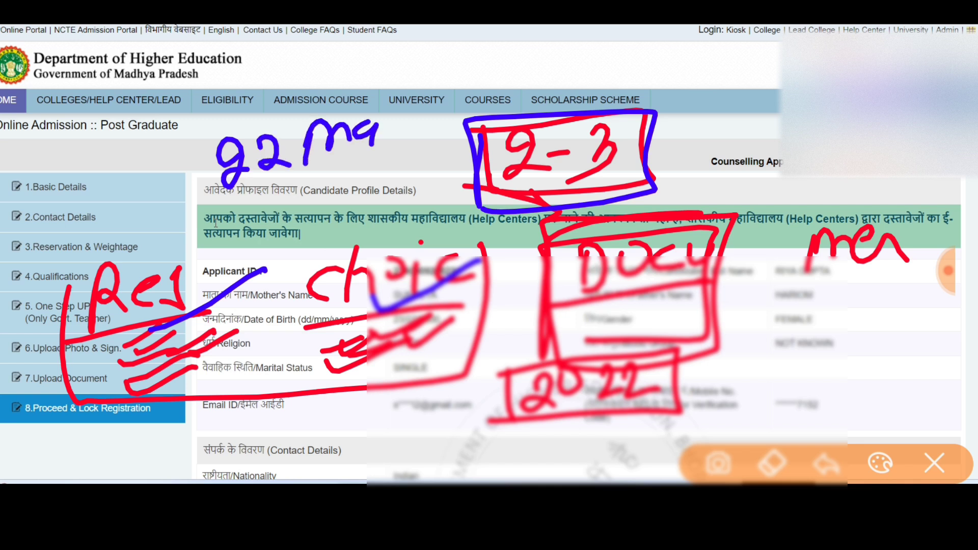
drag(394, 106, 357, 214)
drag(346, 153, 395, 178)
drag(158, 245, 431, 194)
drag(176, 260, 441, 203)
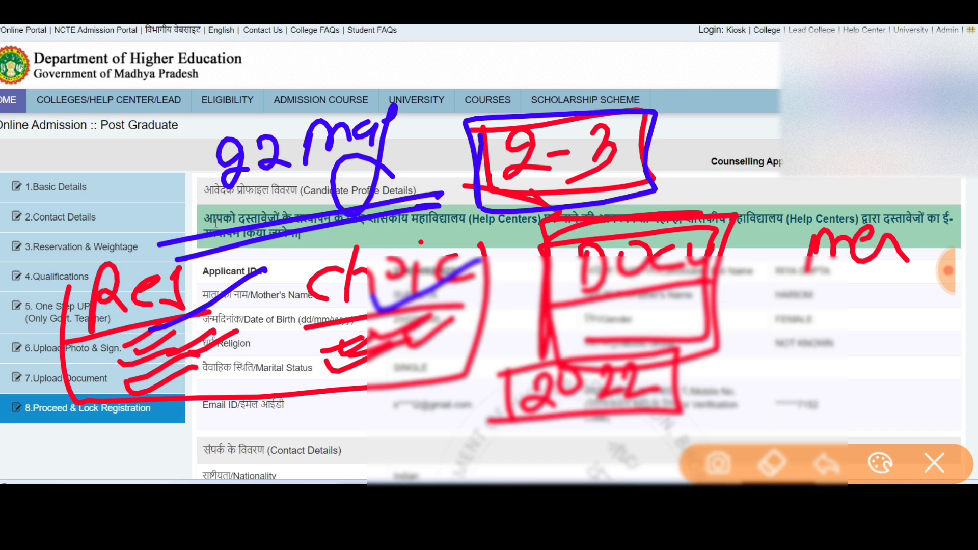
Clear all earlier annotations and draw a crossed P over the profile in blue.
click(935, 463)
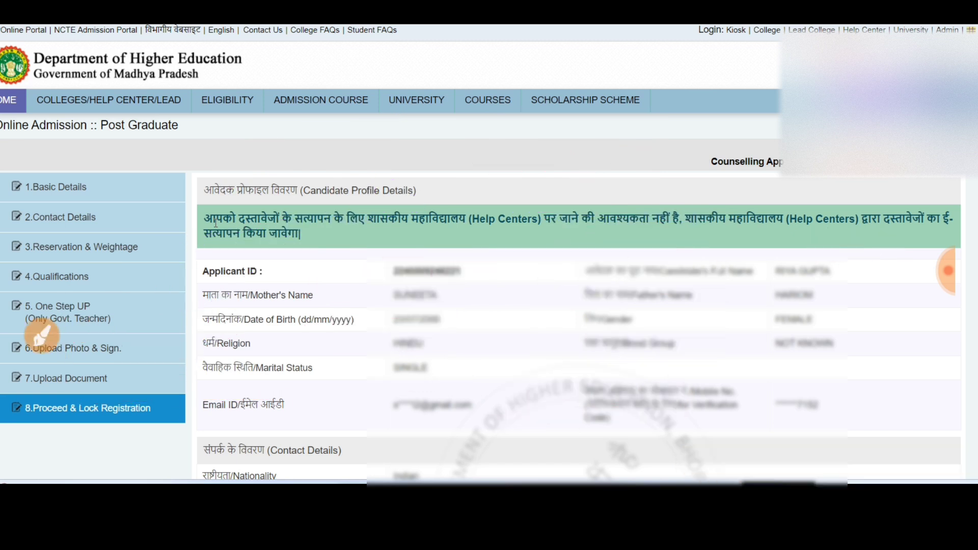
drag(463, 159, 475, 206)
drag(482, 206, 363, 290)
drag(453, 214, 553, 267)
mouse_move(281, 307)
mouse_down()
mouse_move(284, 322)
mouse_move(365, 288)
mouse_up()
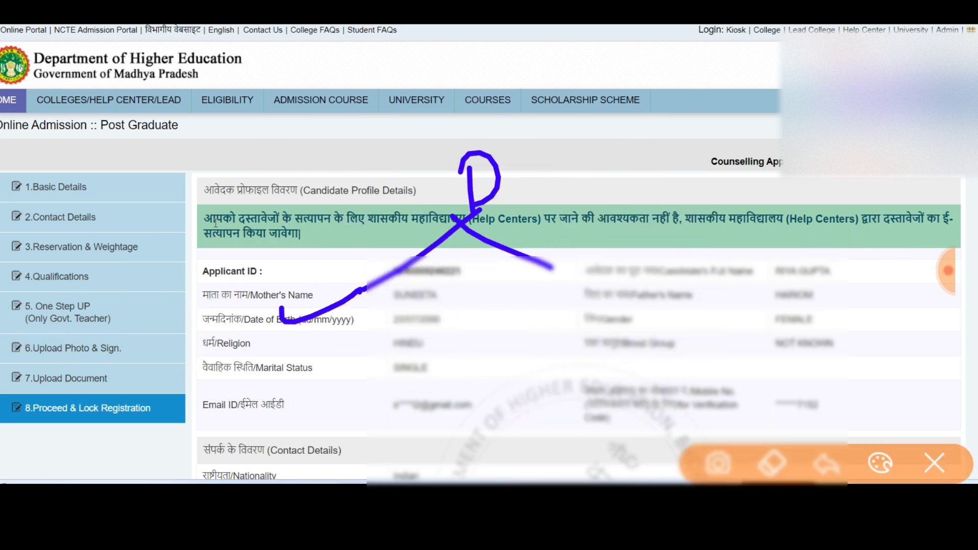
Tick Marital Status, cross out Father's Name, circle Mother's Name to Religion, then erase the marks.
mouse_move(260, 361)
mouse_down()
mouse_move(274, 376)
mouse_move(335, 345)
mouse_up()
drag(590, 260, 558, 325)
drag(544, 280, 640, 313)
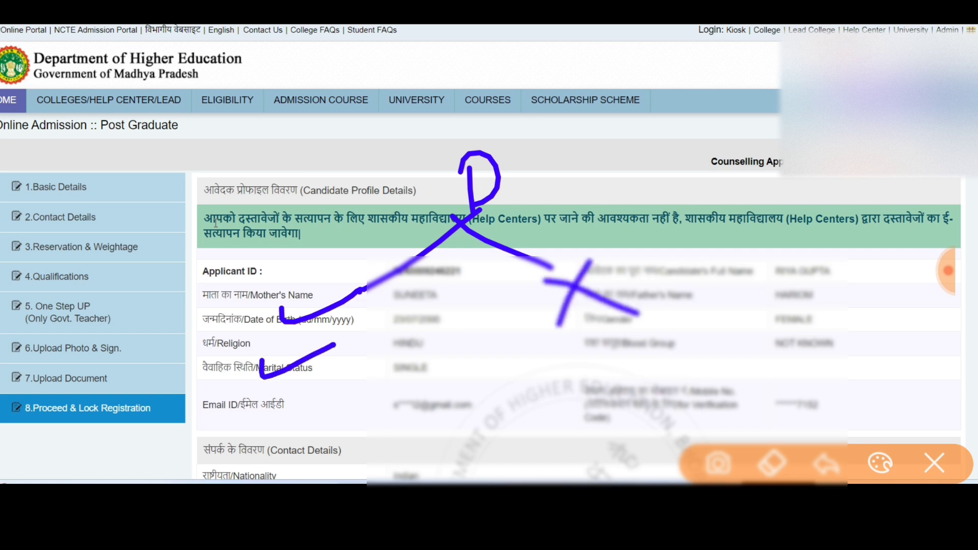
mouse_move(675, 278)
mouse_down()
mouse_move(663, 283)
mouse_move(734, 314)
mouse_move(296, 256)
mouse_up()
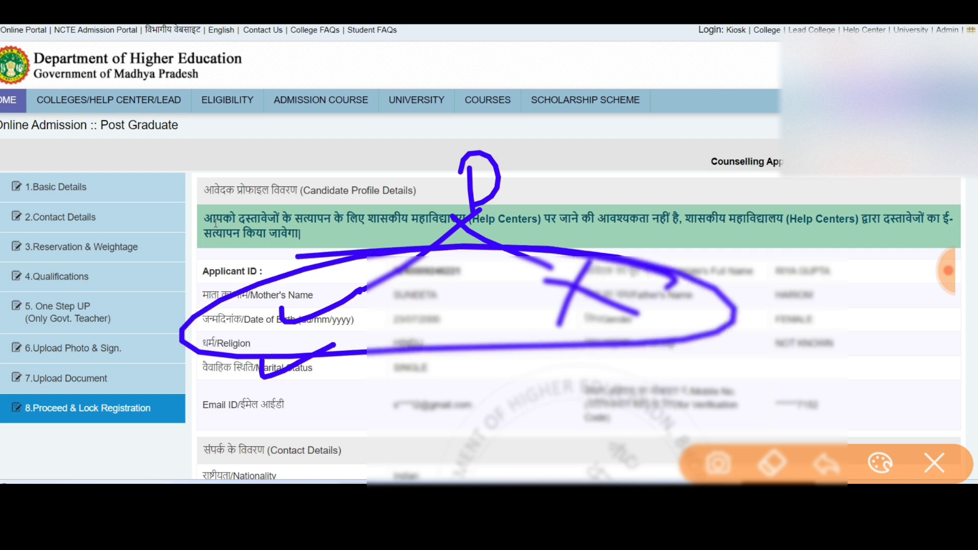
click(933, 464)
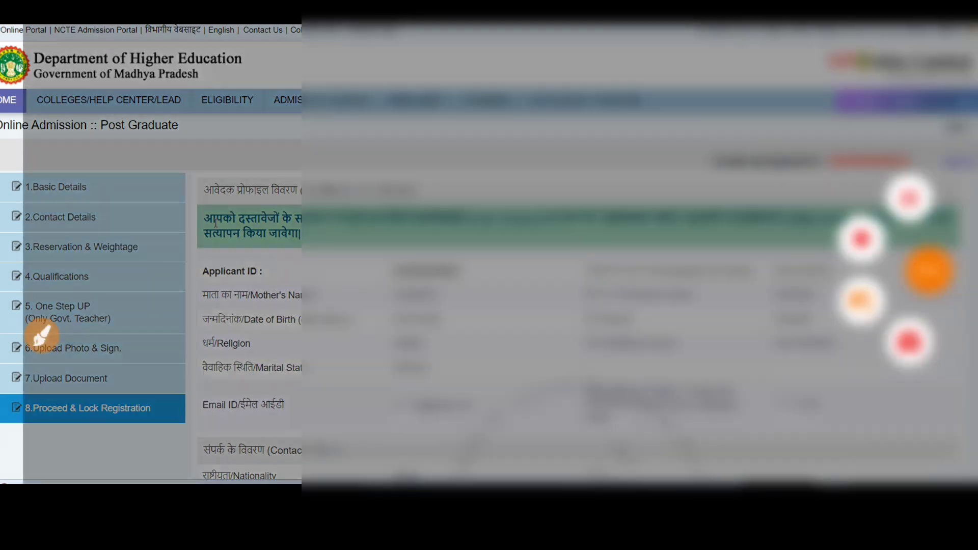
Scroll to the bottom of the profile and box the final lock-registration section.
scroll(489, 306, down, 2)
scroll(489, 255, down, 5)
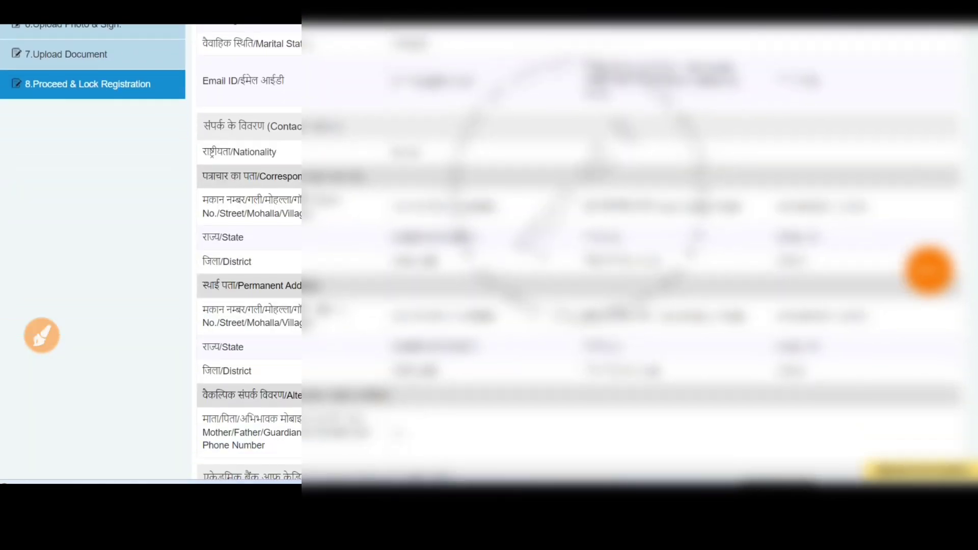
scroll(489, 254, down, 8)
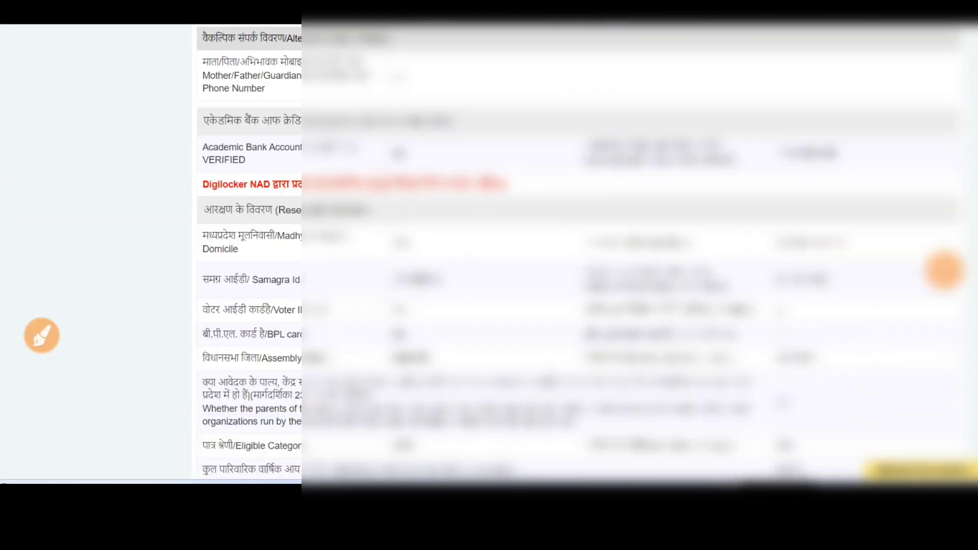
scroll(489, 254, down, 14)
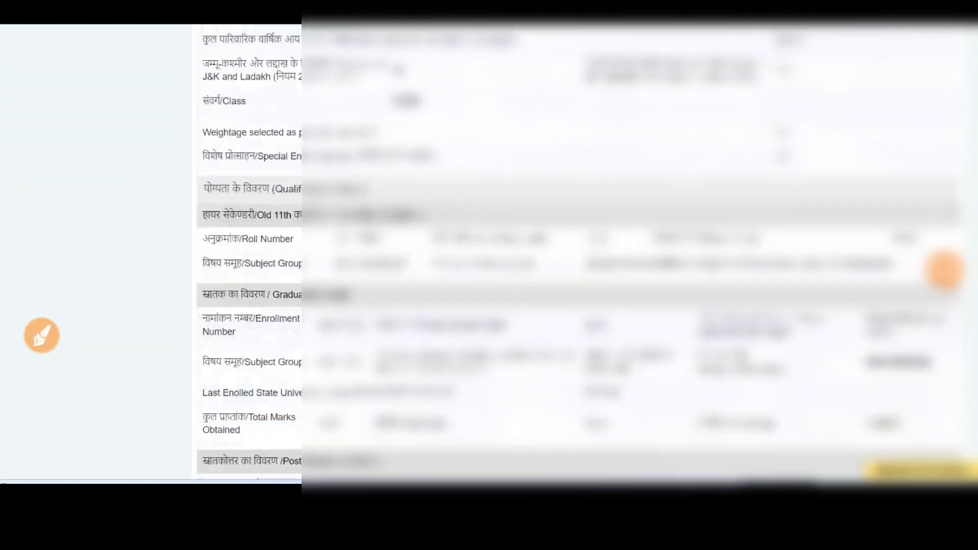
scroll(489, 255, down, 5)
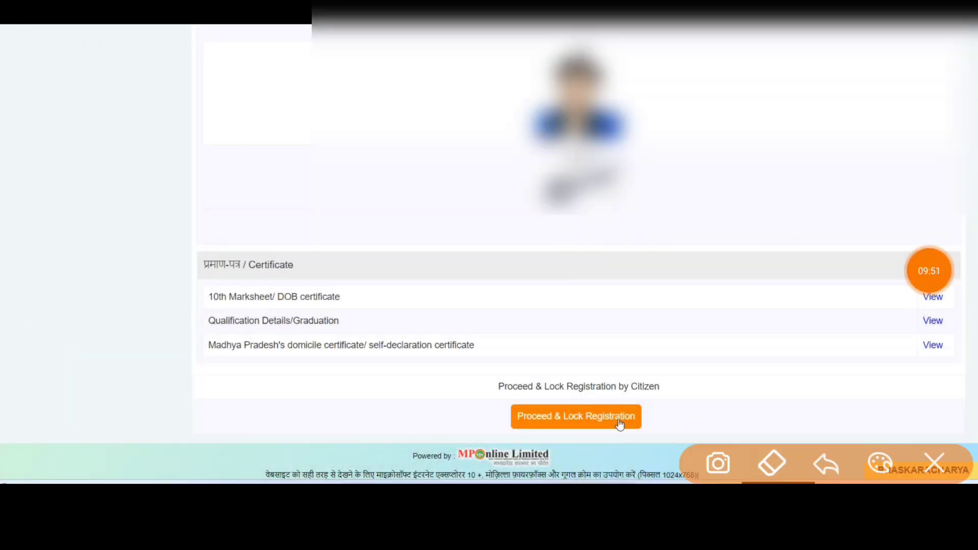
mouse_move(483, 380)
mouse_down()
mouse_move(497, 448)
mouse_move(691, 395)
mouse_move(458, 461)
mouse_up()
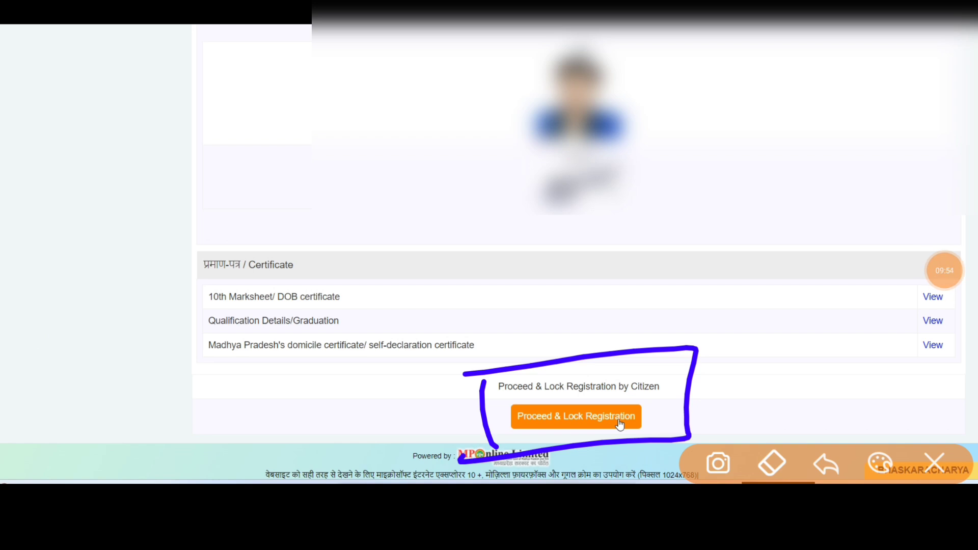
Note beside the certificates with an arrow down to the Certificate heading and a P.
mouse_move(225, 176)
mouse_down()
mouse_move(226, 236)
mouse_move(301, 153)
mouse_move(356, 117)
mouse_move(403, 168)
mouse_up()
drag(284, 213, 279, 273)
mouse_move(242, 246)
mouse_down()
mouse_move(295, 287)
mouse_move(308, 244)
mouse_up()
mouse_move(245, 326)
mouse_down()
mouse_move(243, 381)
mouse_move(249, 338)
mouse_up()
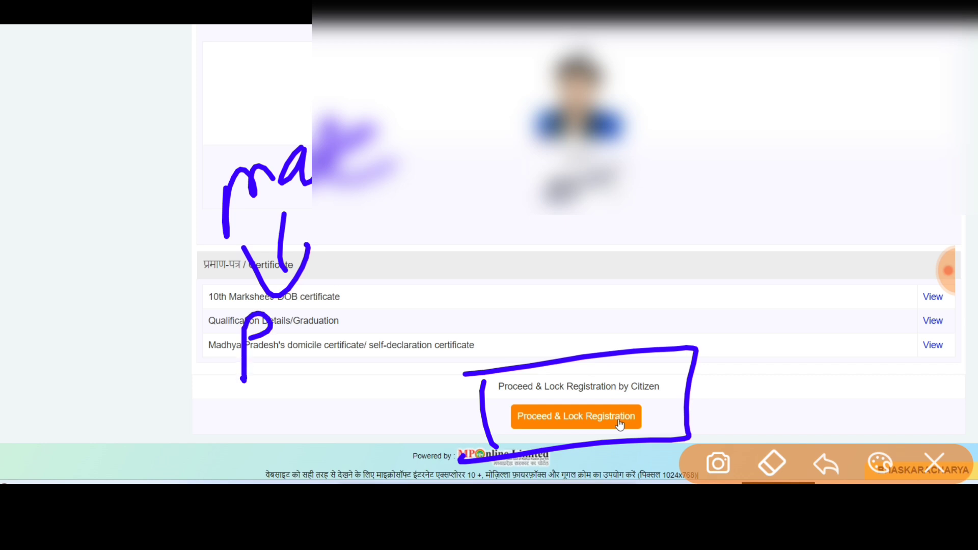
Draw long lines above the certificate list and write 'Pay' above the lock-registration section.
mouse_move(553, 128)
mouse_down()
mouse_move(545, 193)
mouse_move(631, 125)
mouse_up()
drag(586, 183, 693, 110)
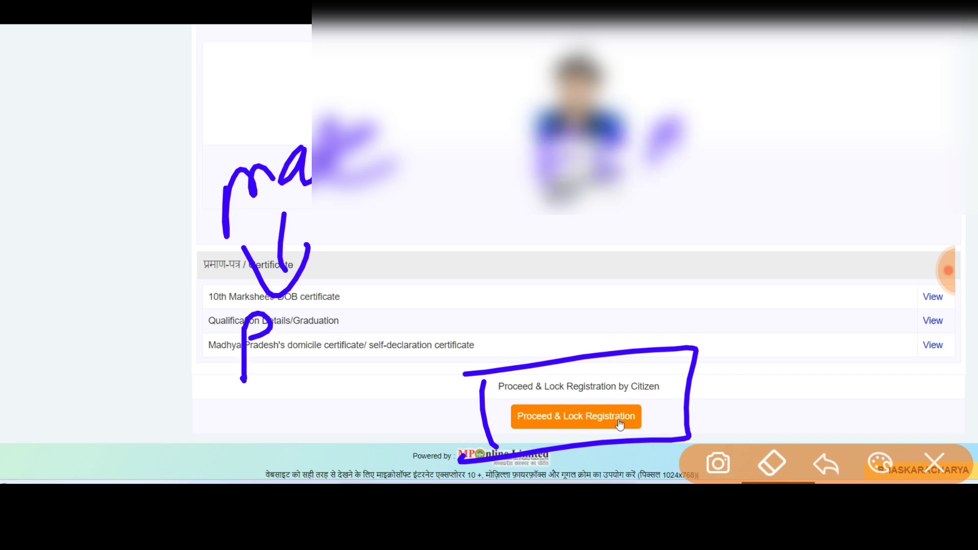
drag(495, 236, 749, 181)
drag(578, 240, 581, 298)
mouse_move(568, 247)
mouse_down()
mouse_move(604, 221)
mouse_move(580, 245)
mouse_up()
mouse_move(637, 231)
mouse_down()
mouse_move(639, 270)
mouse_move(668, 252)
mouse_up()
mouse_move(683, 220)
mouse_down()
mouse_move(622, 285)
mouse_move(678, 275)
mouse_up()
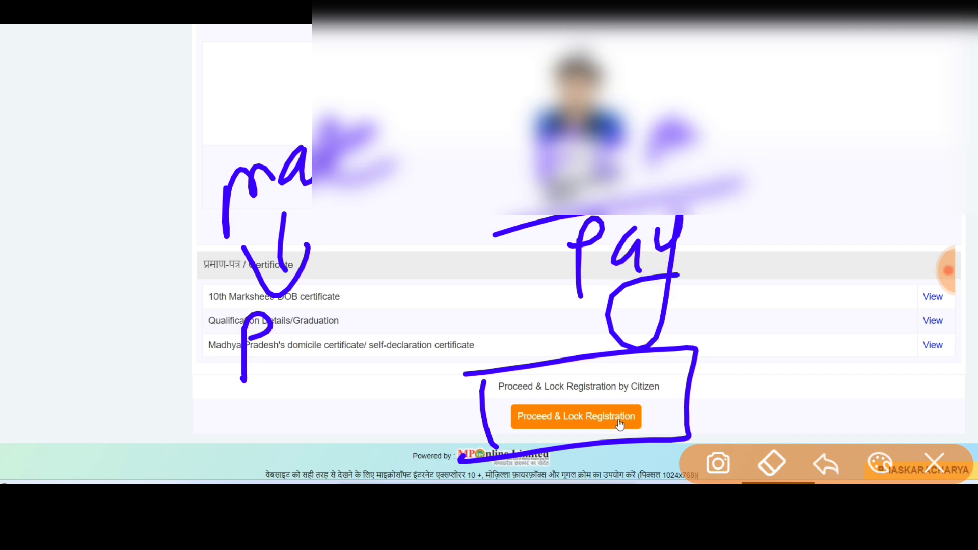
Jot figures in the left margin, then wipe all pen annotations.
drag(285, 275, 302, 262)
drag(87, 300, 95, 345)
mouse_move(125, 296)
mouse_down()
mouse_move(113, 315)
mouse_move(118, 353)
mouse_up()
drag(162, 293, 161, 291)
drag(131, 377, 98, 403)
mouse_move(108, 375)
mouse_down()
mouse_move(127, 399)
mouse_move(192, 420)
mouse_move(199, 394)
mouse_up()
drag(214, 377, 230, 376)
drag(205, 436, 229, 419)
click(935, 464)
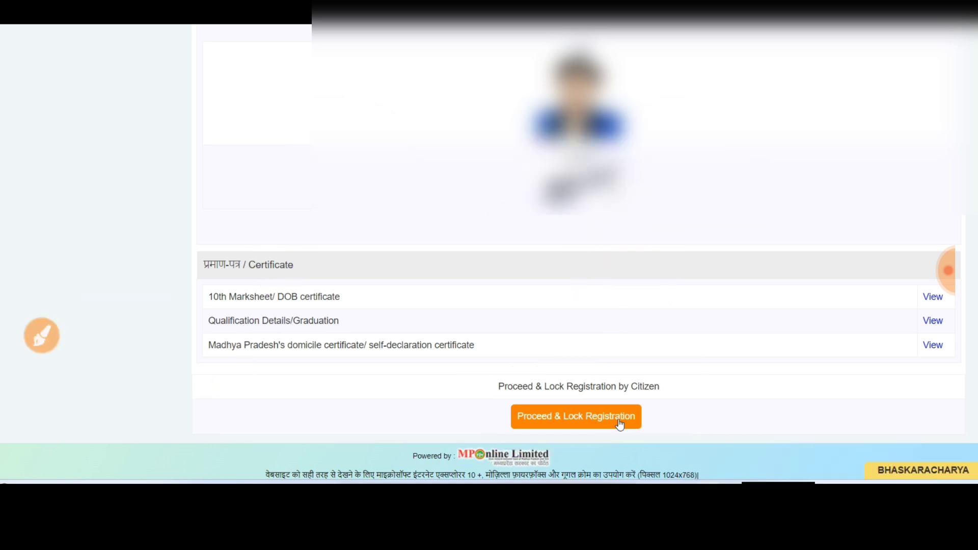
Trigger Proceed & Lock Registration, mark lines under its confirmation prompt, then clear them and close the prompt.
click(620, 423)
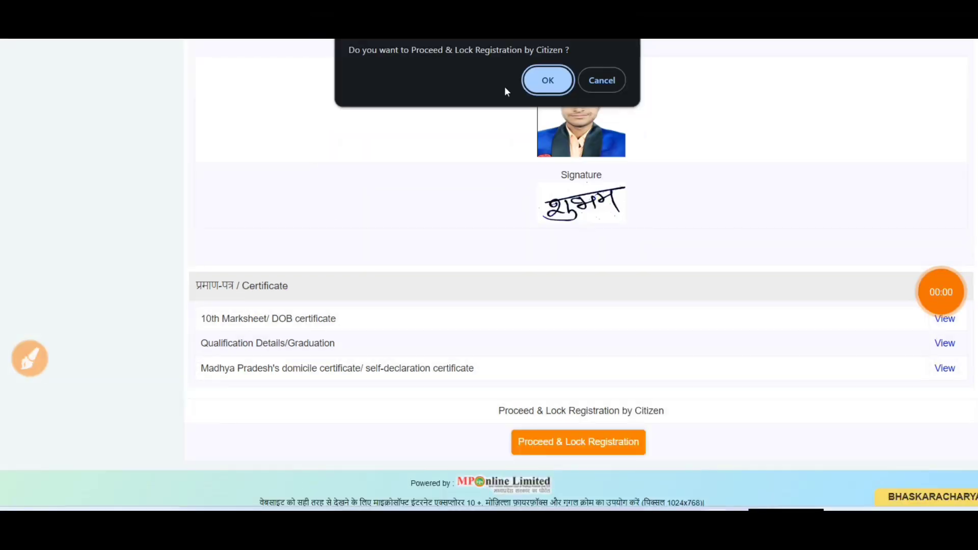
click(30, 359)
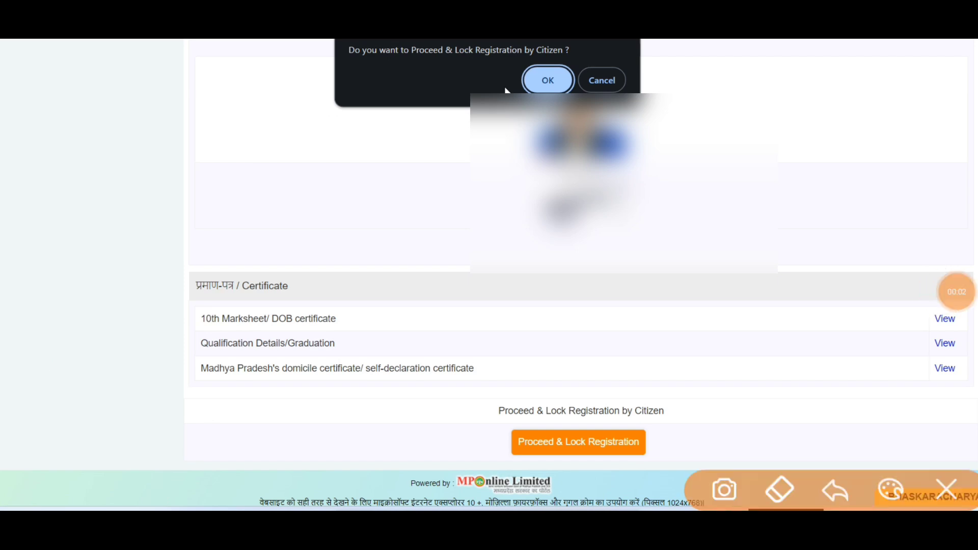
drag(303, 120, 636, 92)
drag(303, 156, 662, 96)
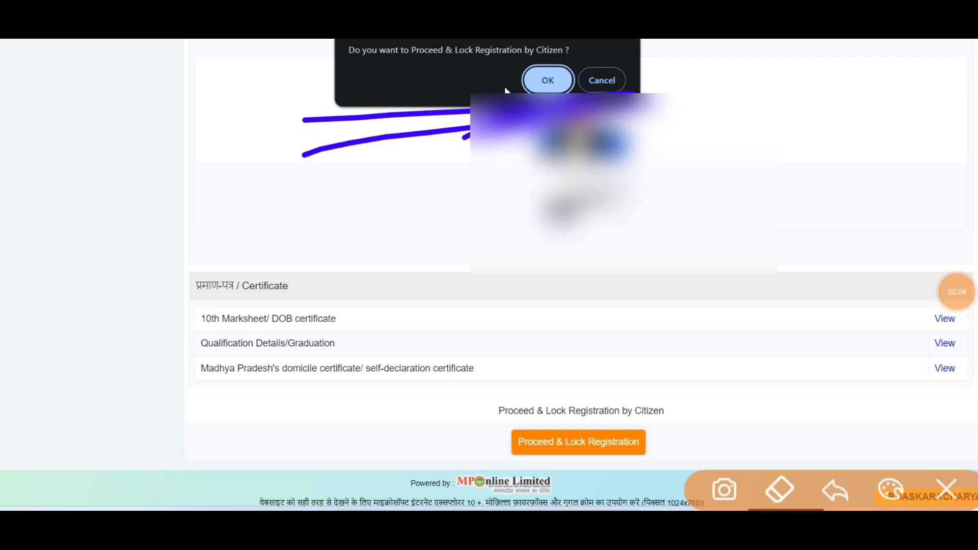
click(946, 490)
click(506, 91)
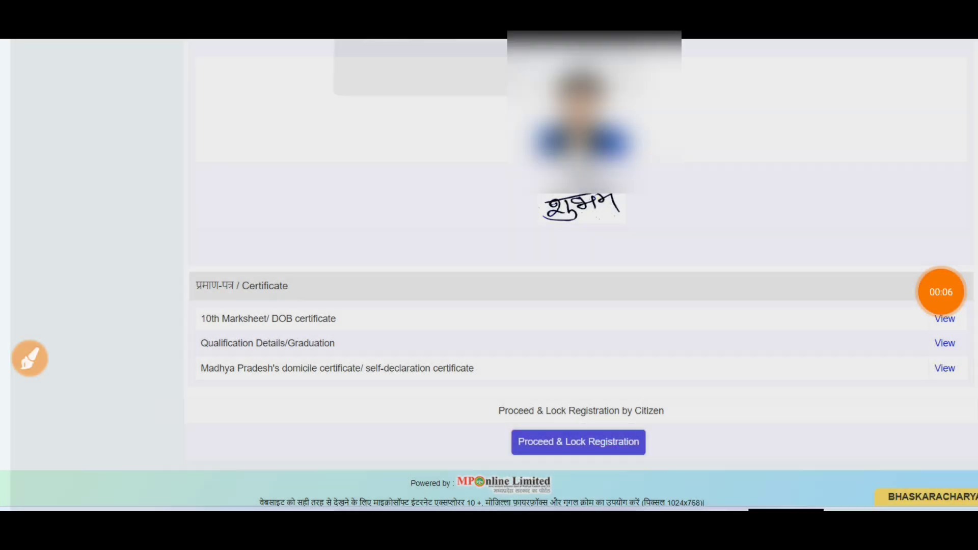